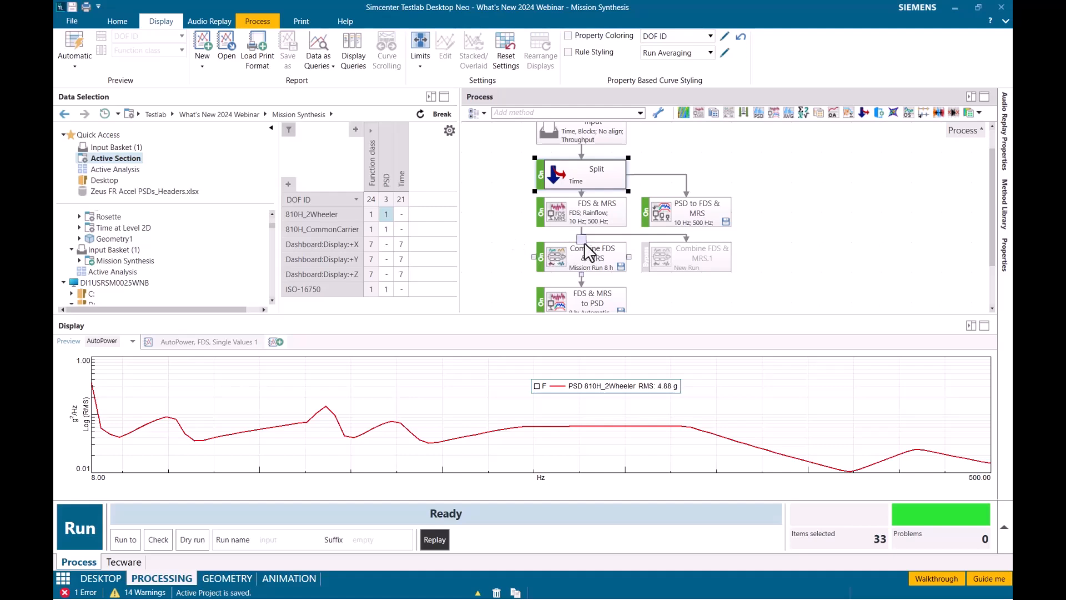
- Examine the mission synthesis process chain and select the PSD to FDS & MRS method
scroll(824, 205, down, 1)
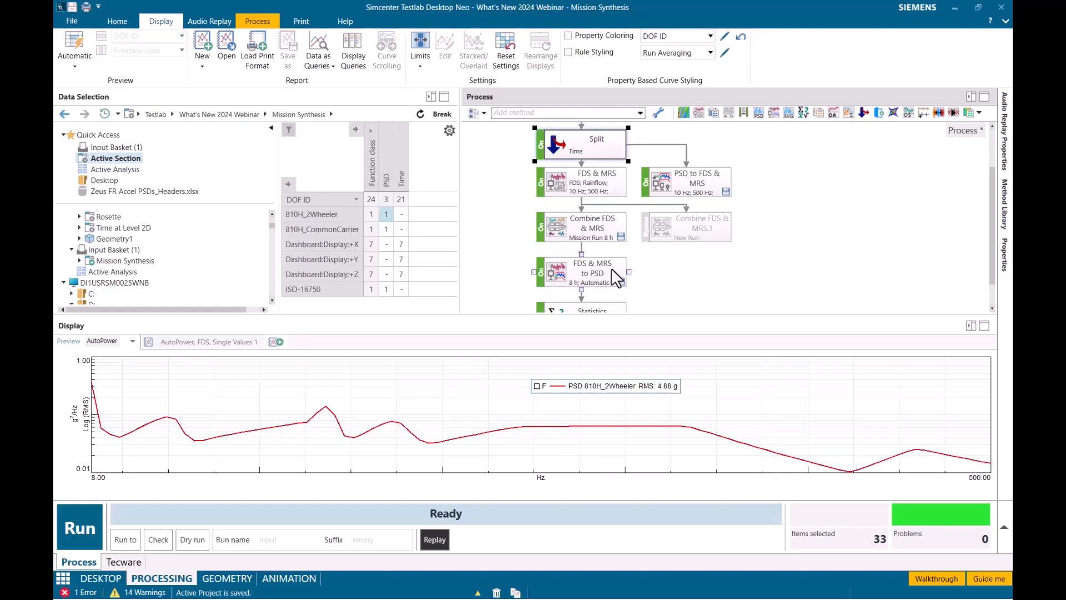
click(708, 267)
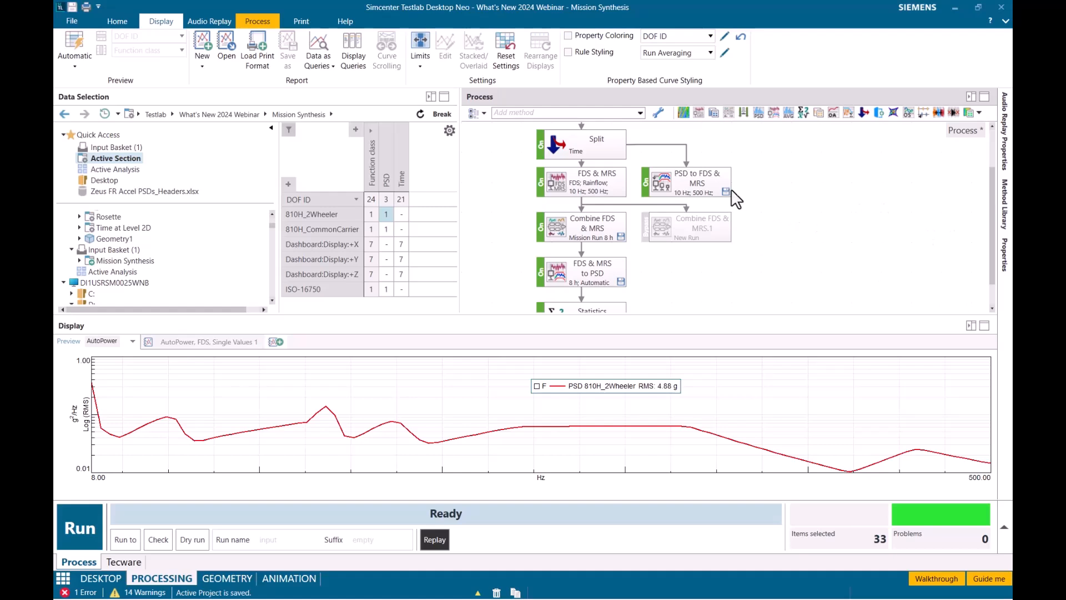
click(689, 182)
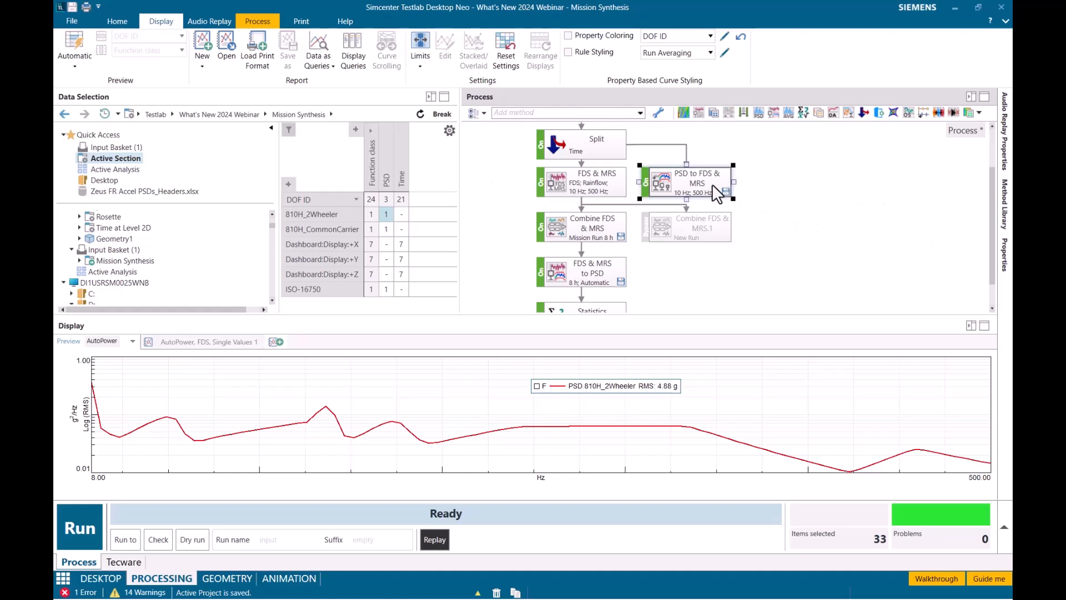
mouse_move(704, 186)
- Show the Dashboard:Display:+X time histories of the Mission Synthesis section in an enlarged display
double_click(143, 260)
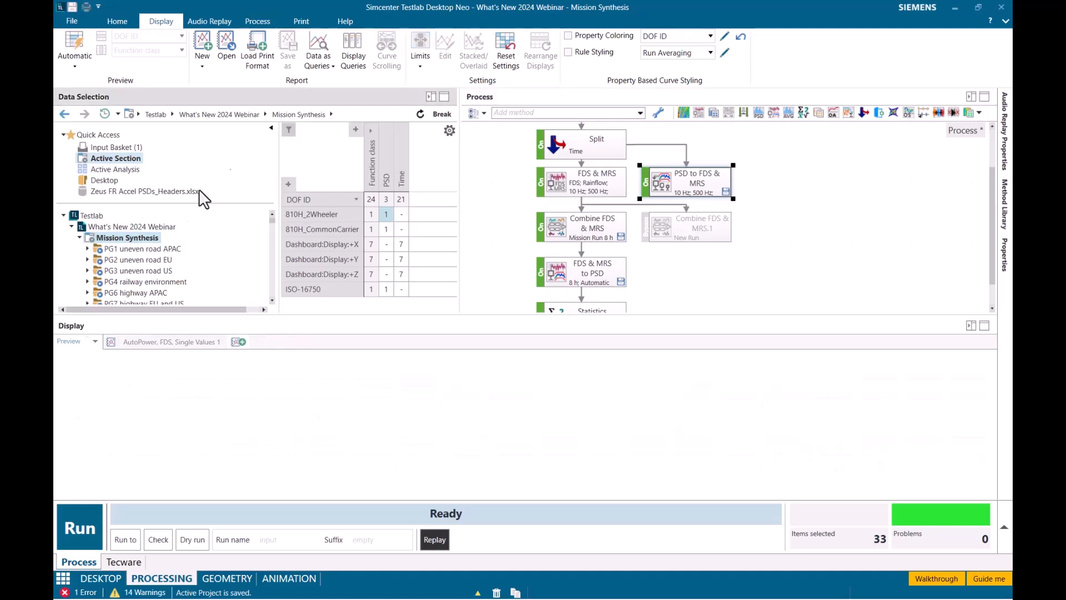
click(257, 22)
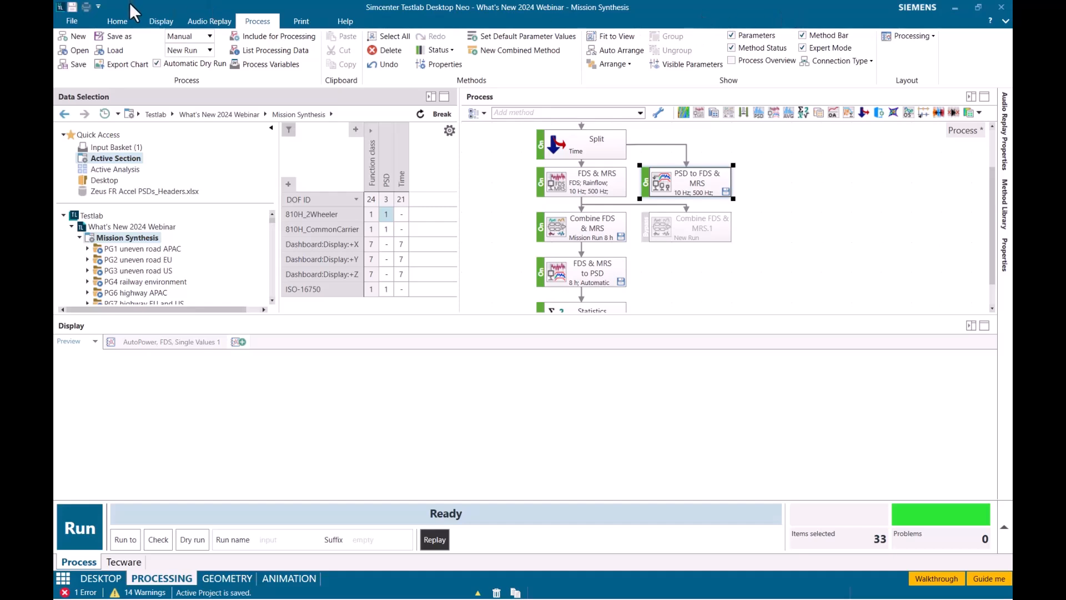
click(151, 22)
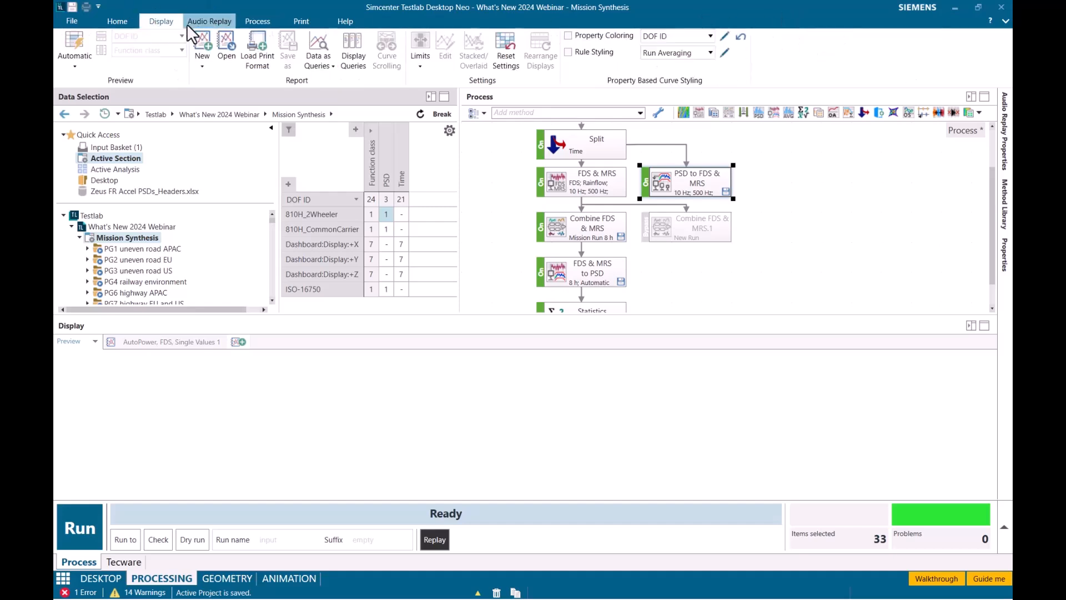
click(137, 22)
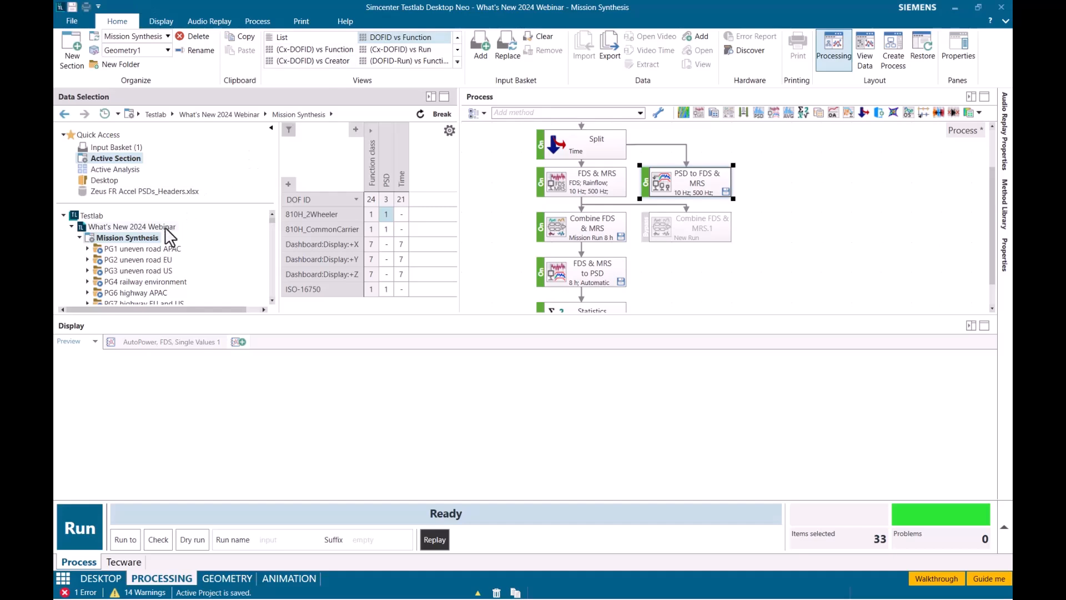
click(404, 245)
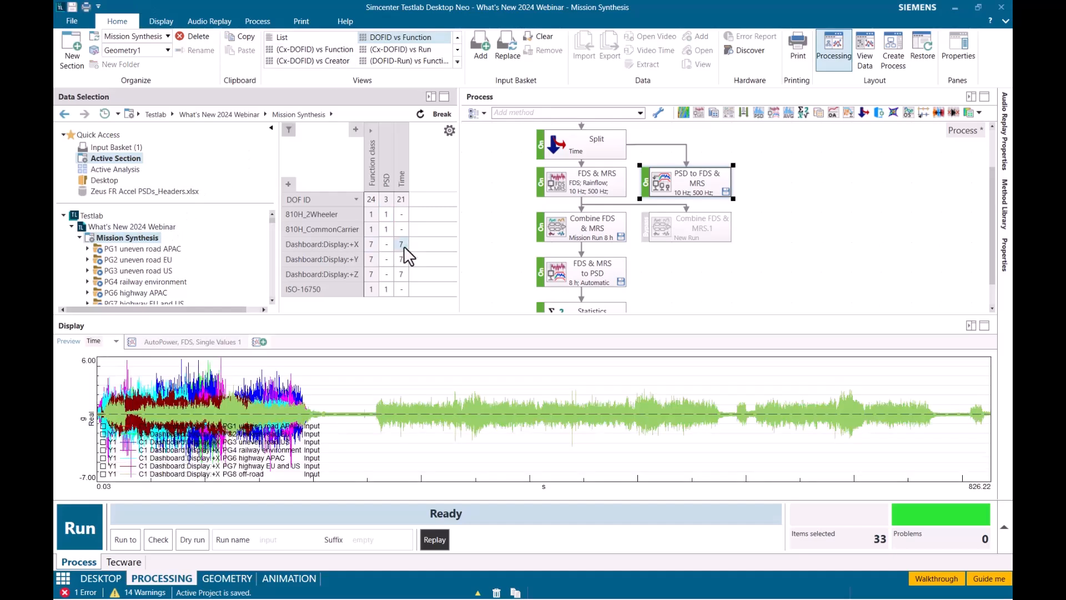
double_click(383, 324)
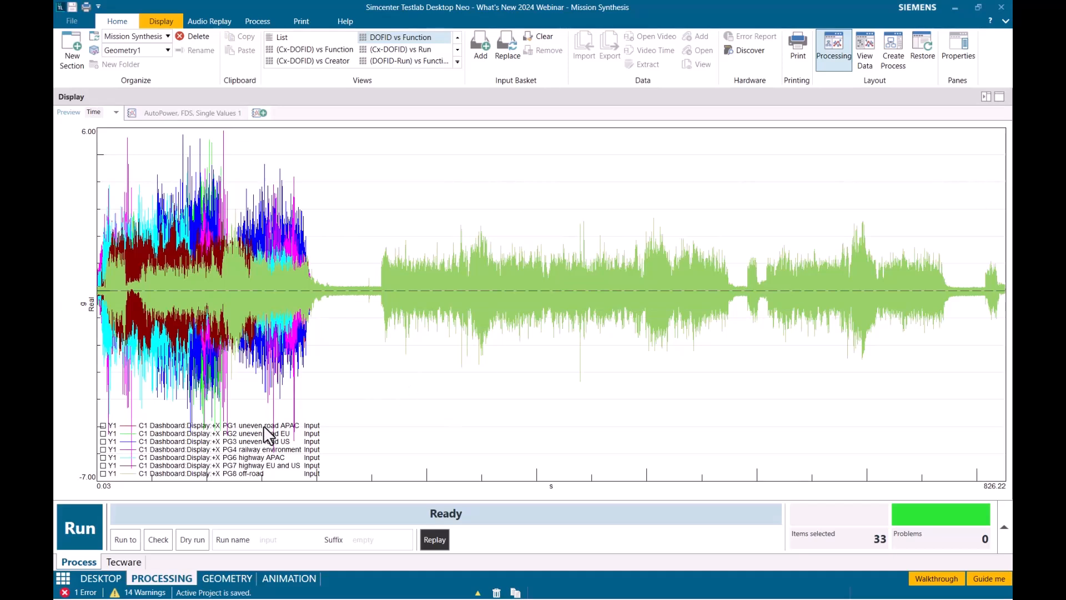
- Move the legend away from the overlapping time traces and highlight the PG8 off-road curve
click(168, 425)
drag(168, 425, 605, 414)
click(411, 426)
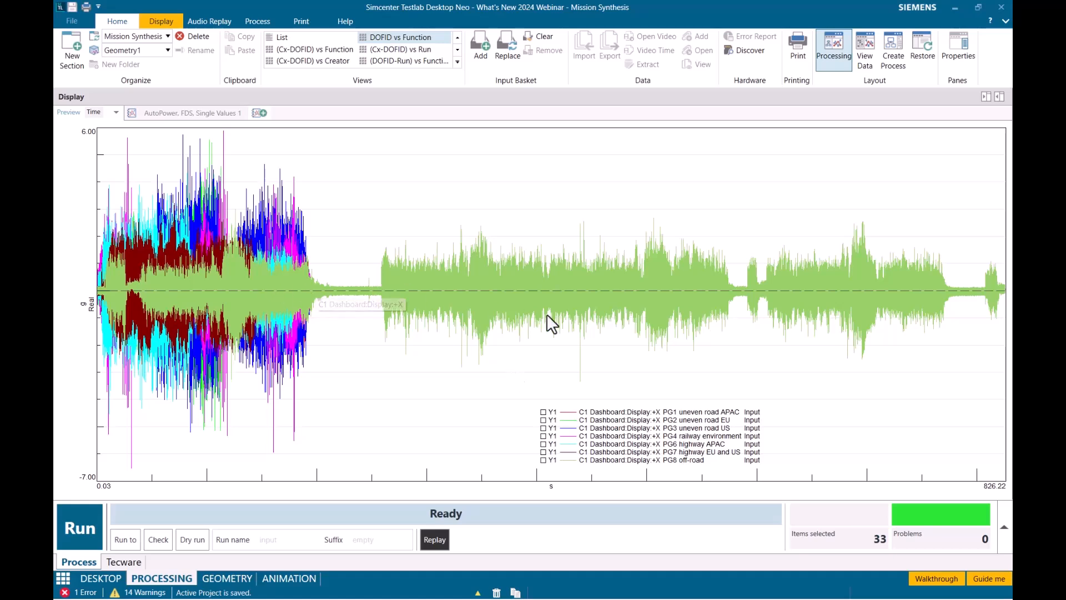
click(599, 285)
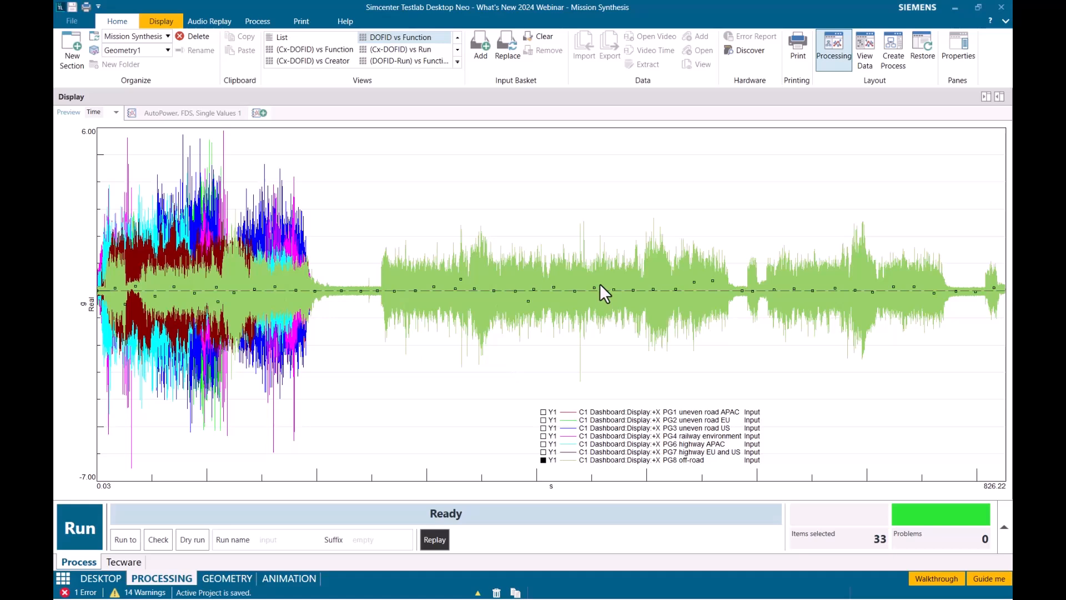
- Separate the seven +X time traces into stacked plots, highlight PG2 uneven road EU, and restore the display to its normal size
click(273, 150)
click(488, 286)
key(s)
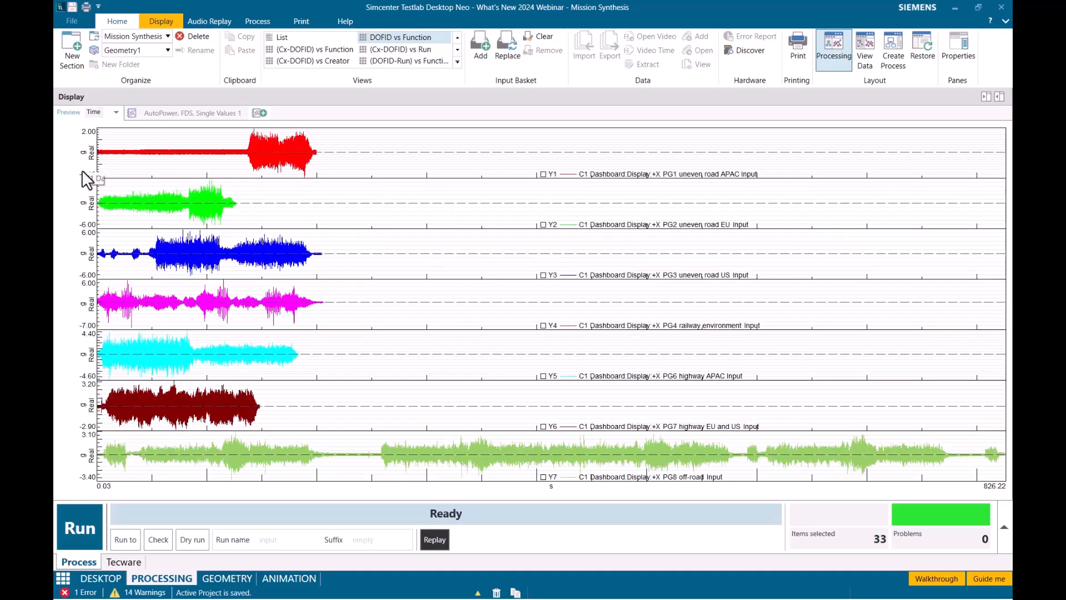
click(181, 209)
double_click(310, 96)
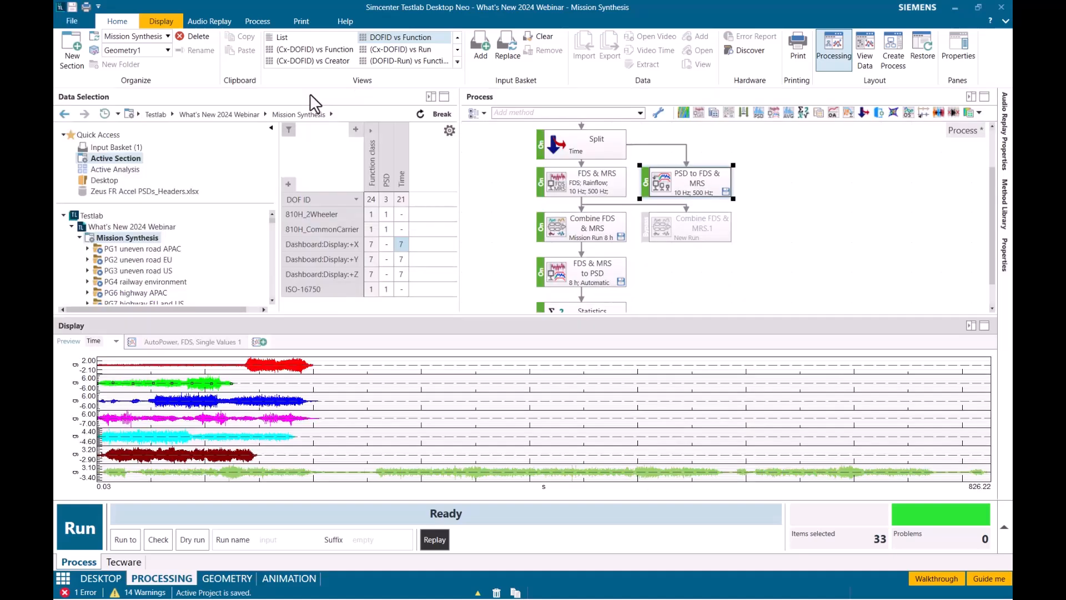
- View all three PSDs in the PSD_Standards folder together, briefly enlarging the display
click(802, 166)
scroll(826, 202, up, 2)
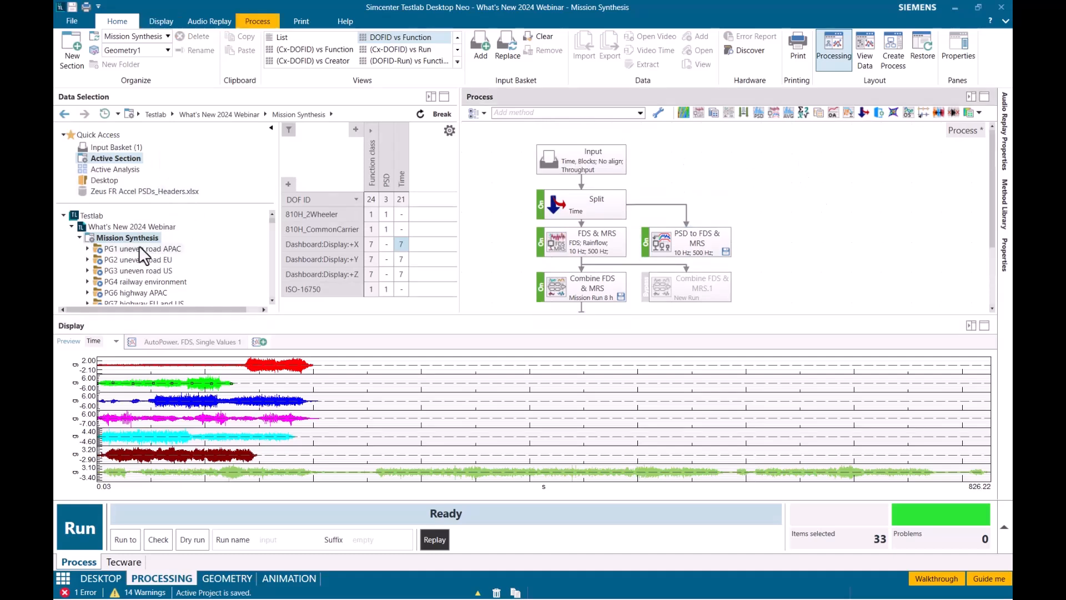
scroll(188, 270, down, 1)
click(136, 294)
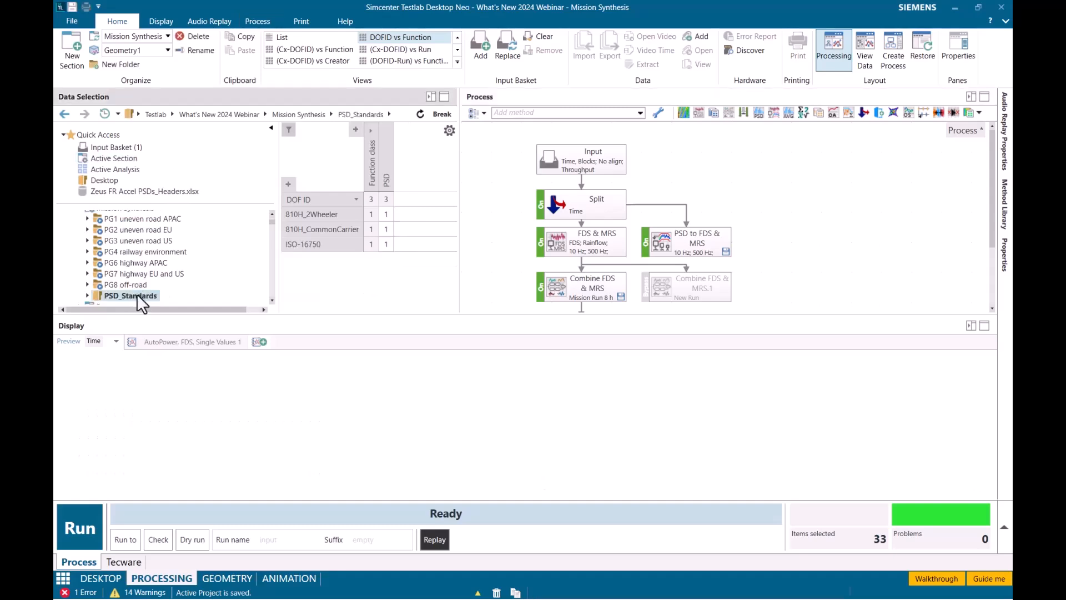
click(387, 200)
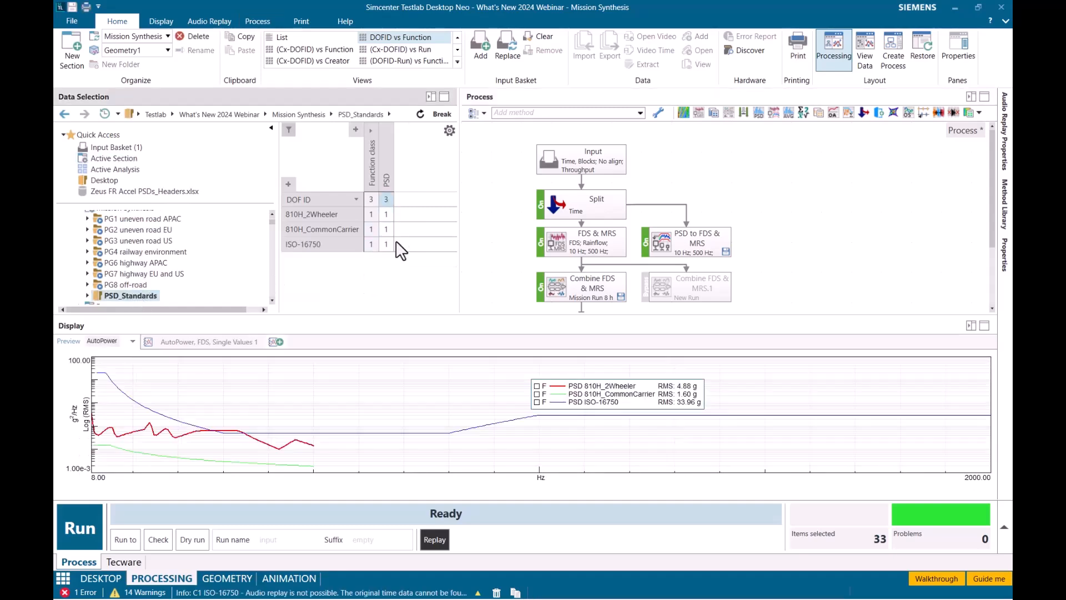
double_click(388, 325)
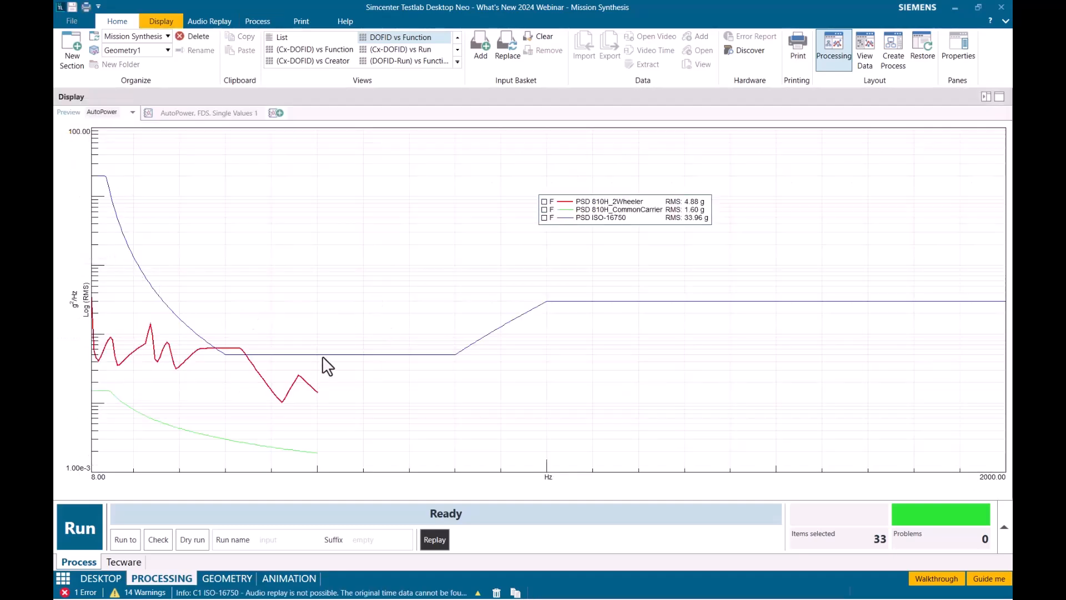
double_click(405, 97)
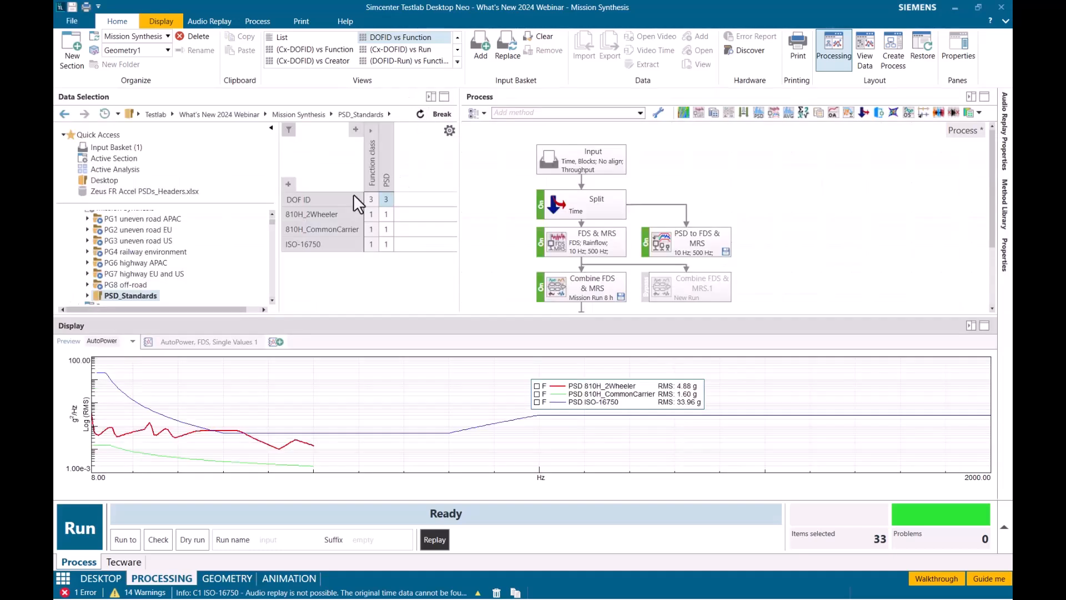
- Replace the input basket contents with the whole Mission Synthesis section
scroll(152, 246, up, 2)
right_click(131, 237)
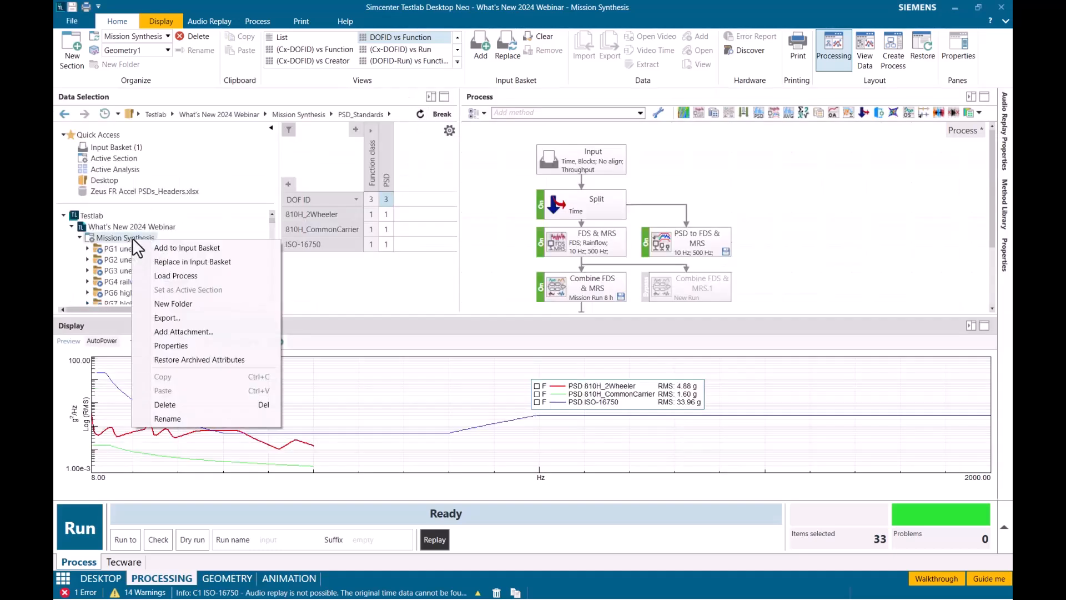
click(170, 260)
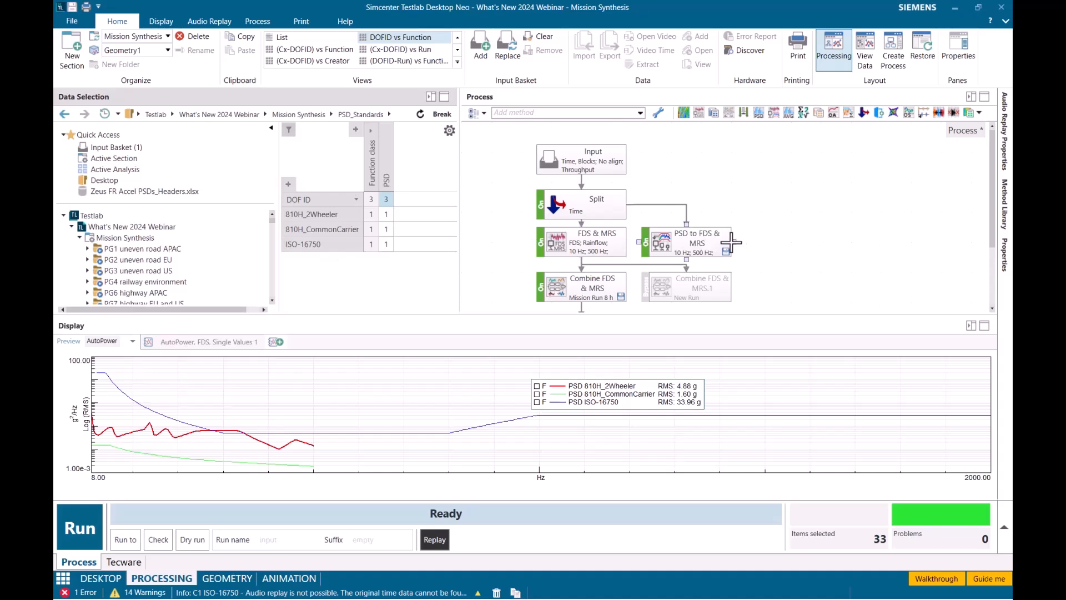
- Open the FDS & MRS method's properties and review its cycle count, MRS and frequency range settings
click(703, 276)
click(596, 246)
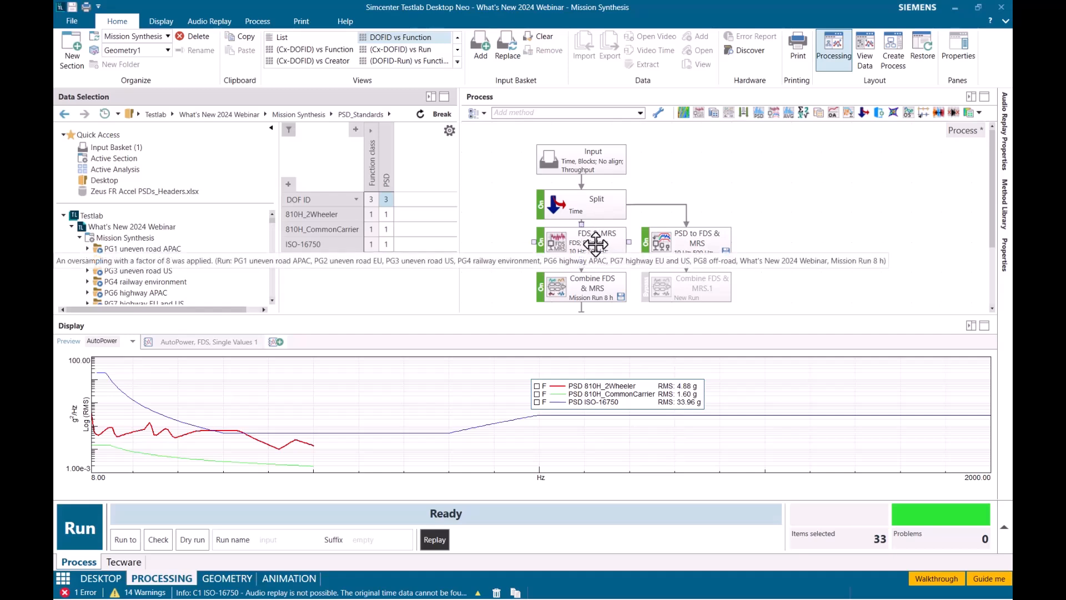
click(581, 240)
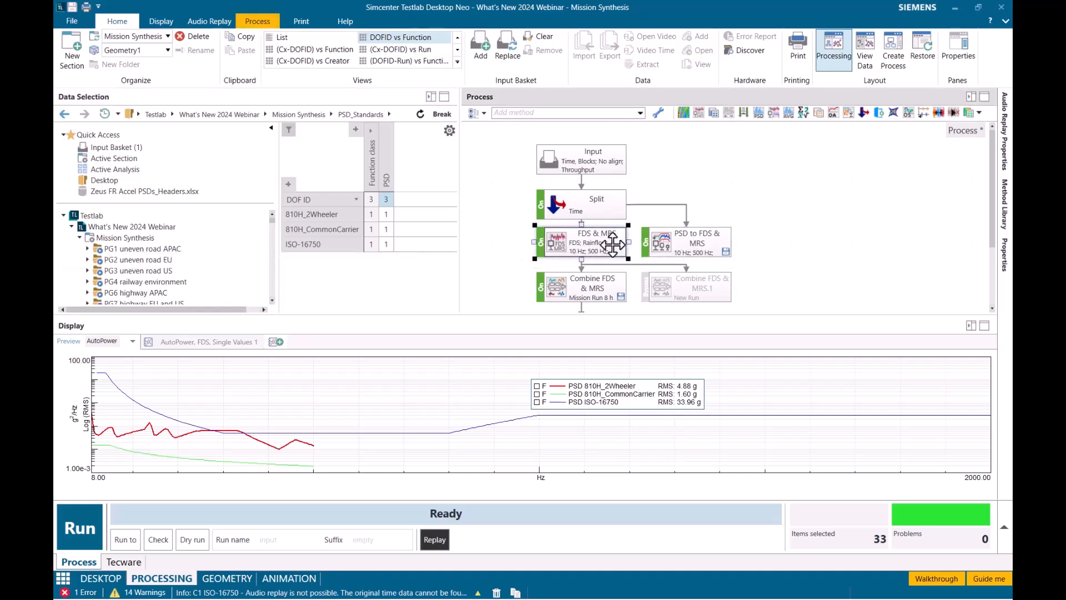
double_click(590, 242)
drag(580, 179, 834, 114)
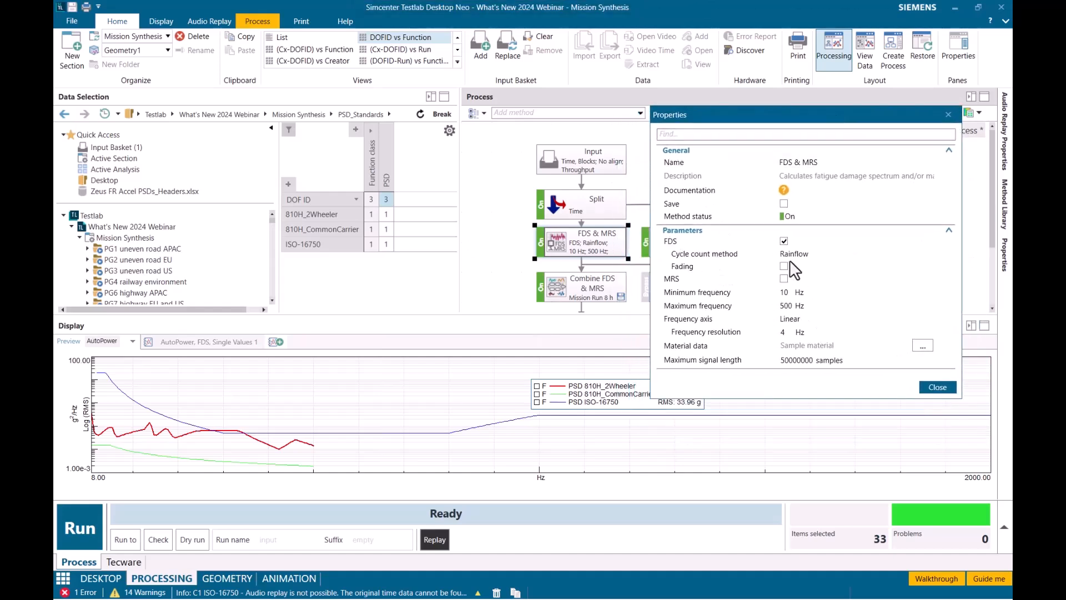
click(781, 241)
drag(684, 351, 686, 351)
drag(686, 351, 606, 246)
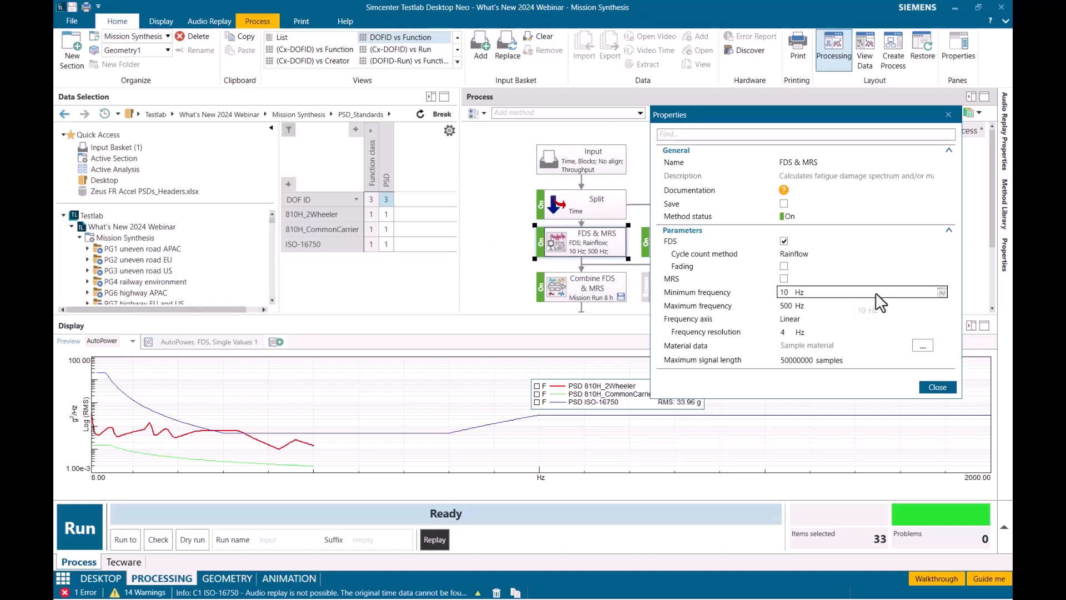
- Review the Sample material's data for the FDS & MRS method and close its properties
click(921, 345)
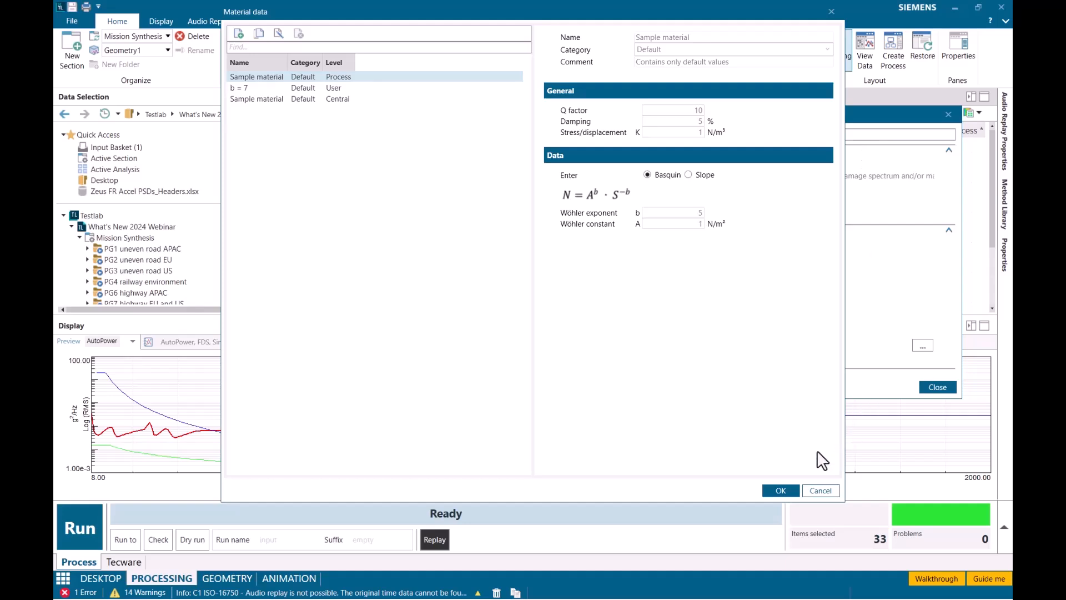
click(781, 490)
click(828, 305)
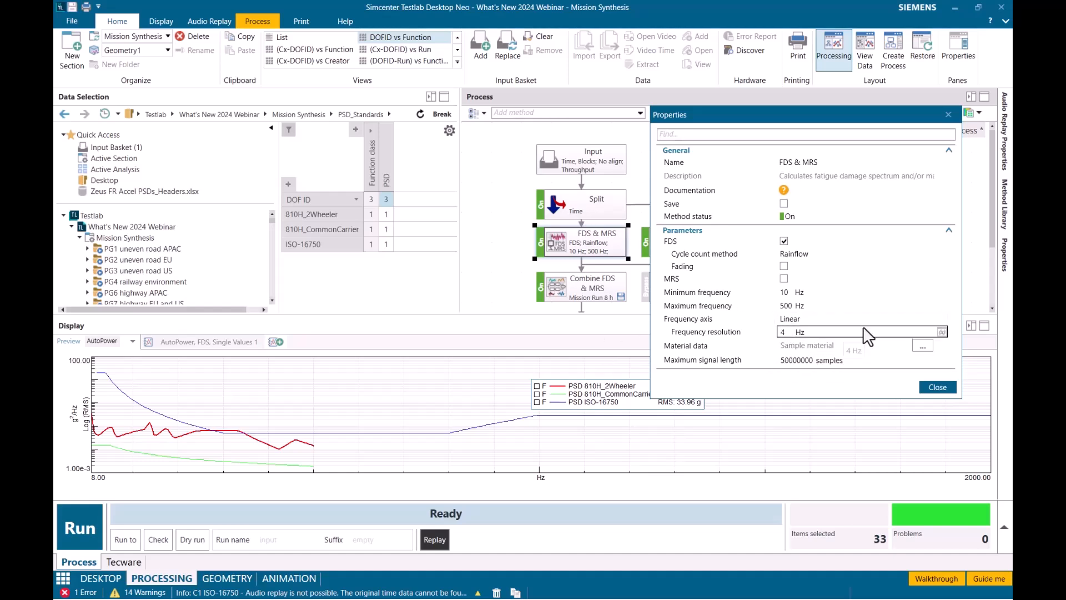
click(935, 388)
- Run the process only up to the FDS & MRS method and show the Dashboard:Display:+X FDS results from Active Analysis
click(590, 248)
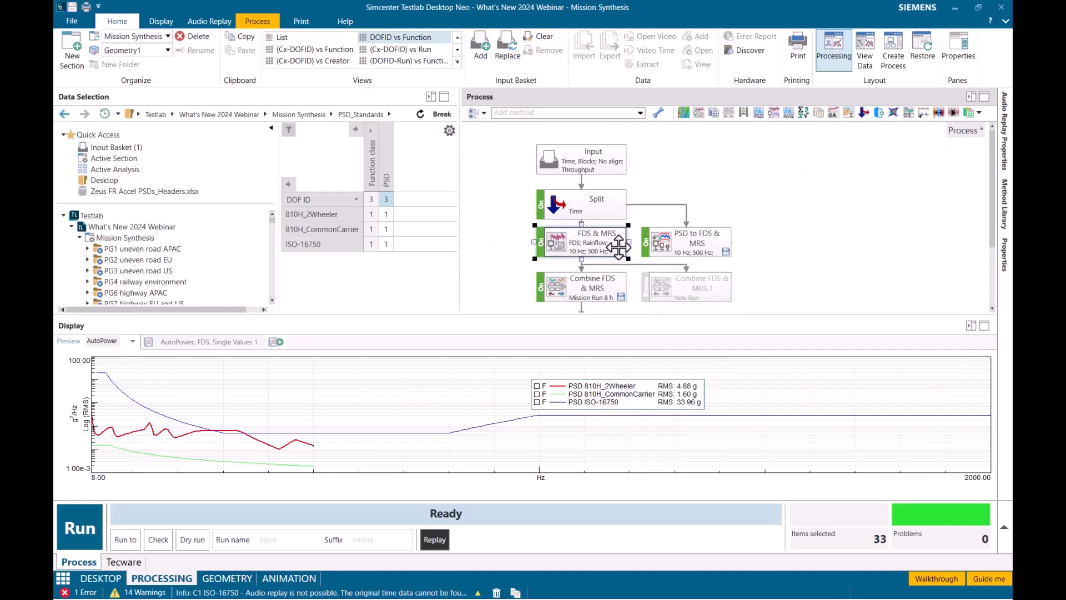
click(158, 538)
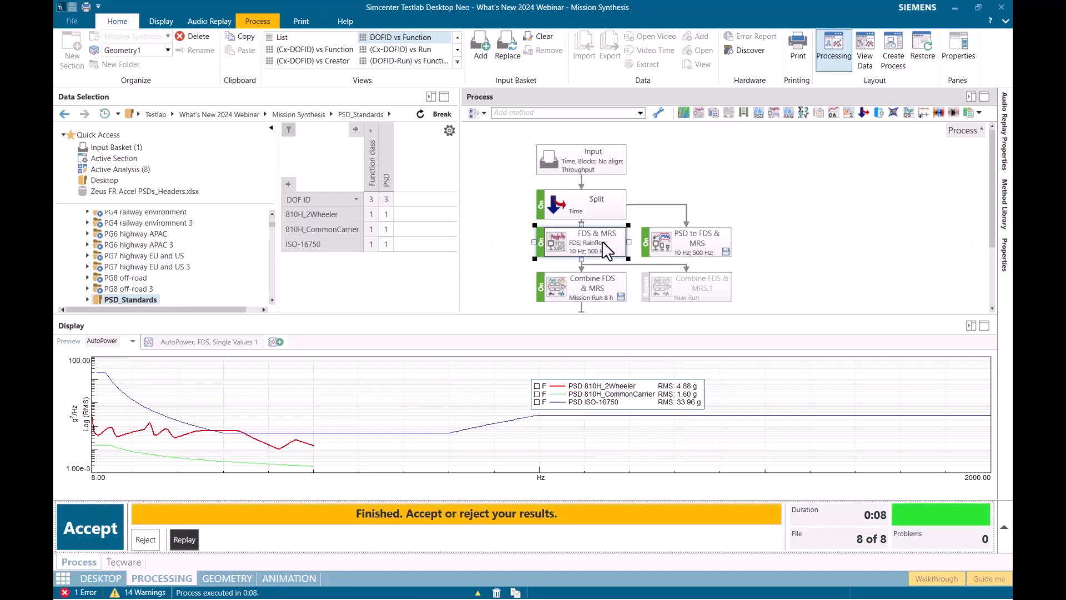
click(125, 170)
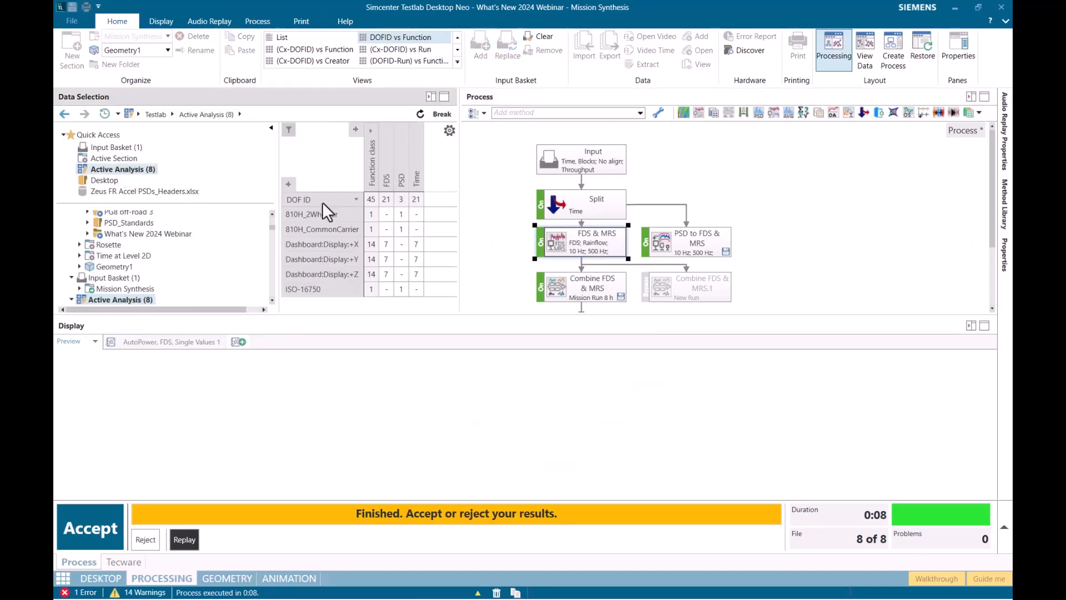
click(388, 245)
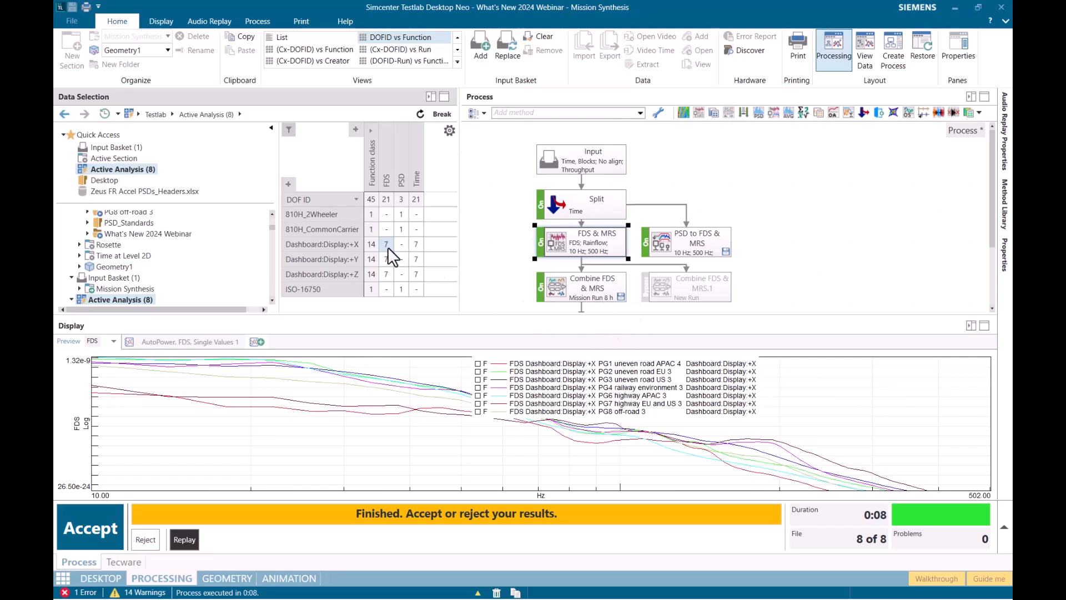
- Enlarge the FDS display and move its legend clear of the curves
drag(574, 354, 768, 352)
double_click(727, 322)
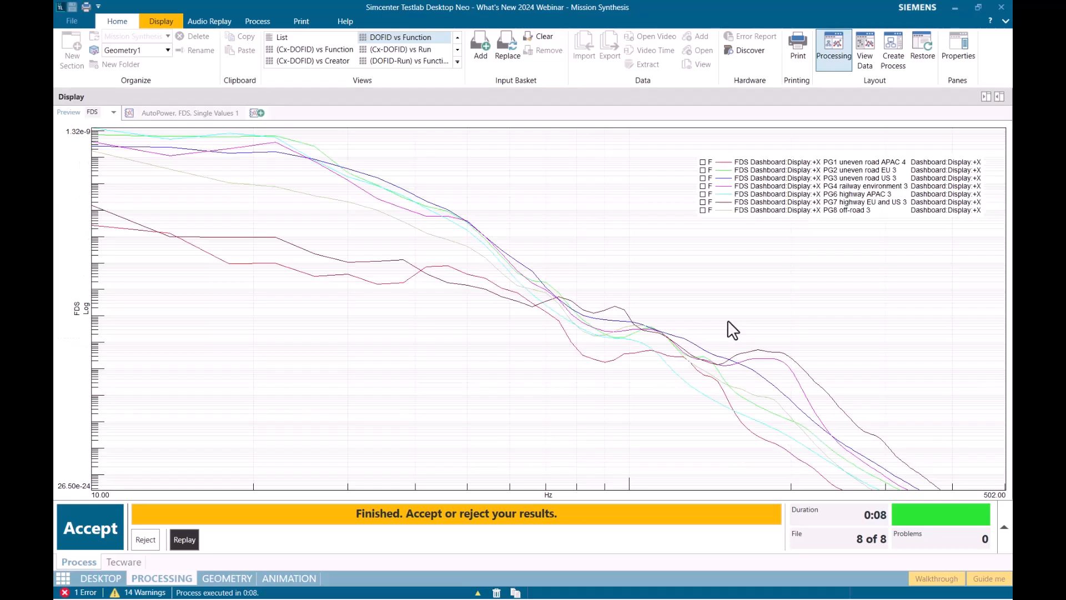
drag(747, 156, 692, 151)
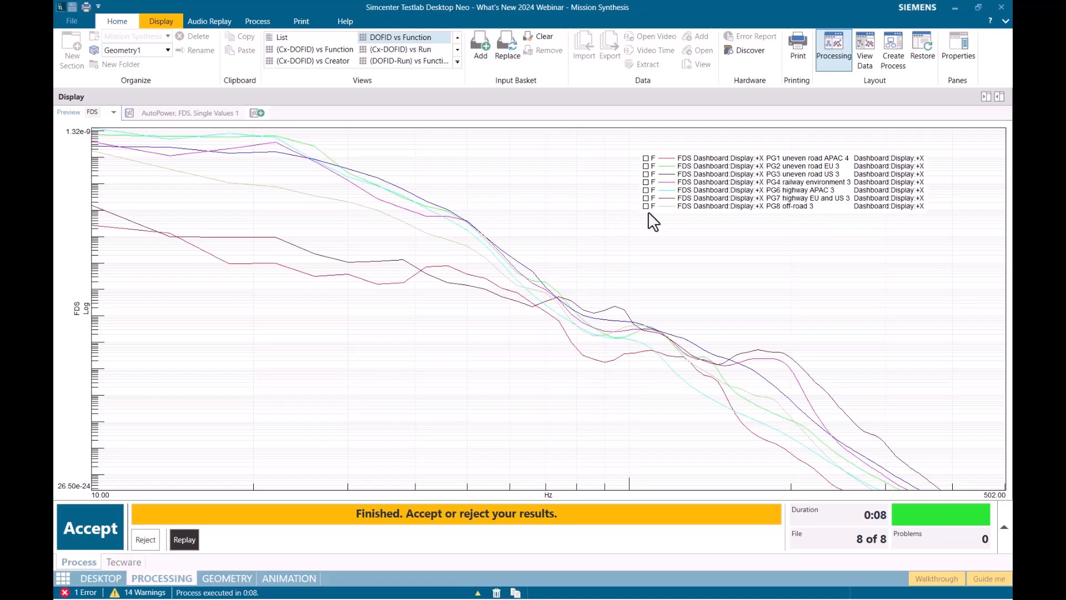
- Highlight individual road FDS curves through the legend, ending with PG4 railway environment, and restore the normal display size
click(665, 160)
click(666, 175)
click(669, 182)
double_click(424, 96)
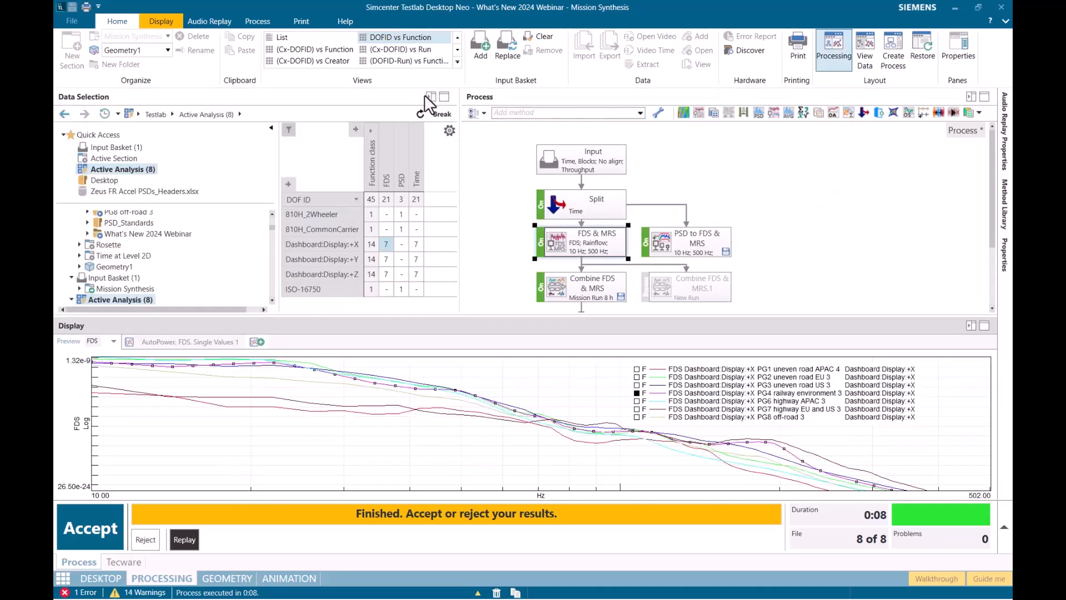
- Reject the trial run's results and select the FDS & MRS method again
click(149, 539)
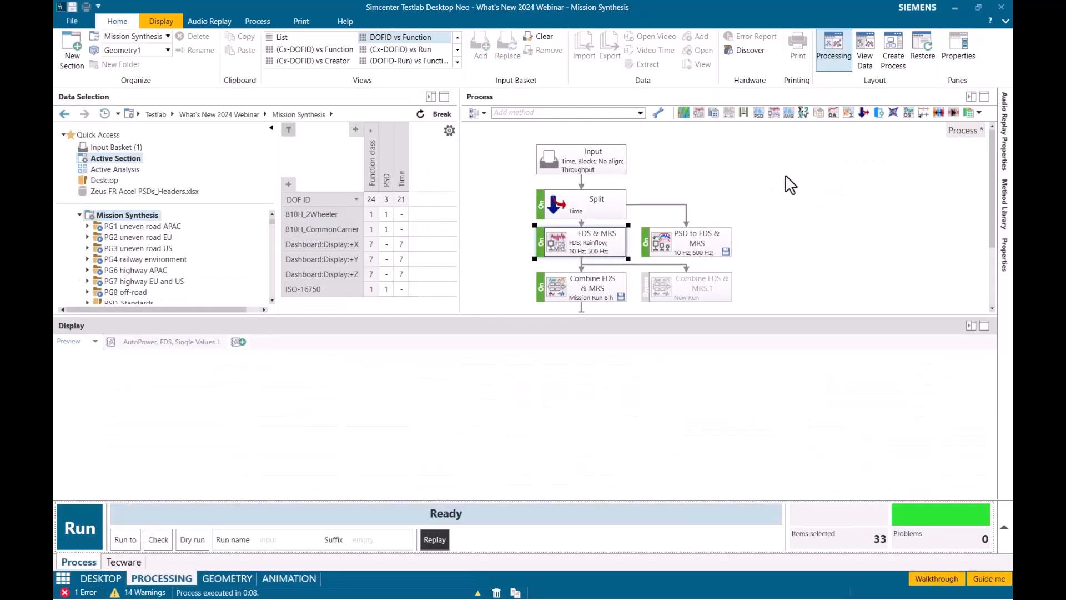
click(577, 242)
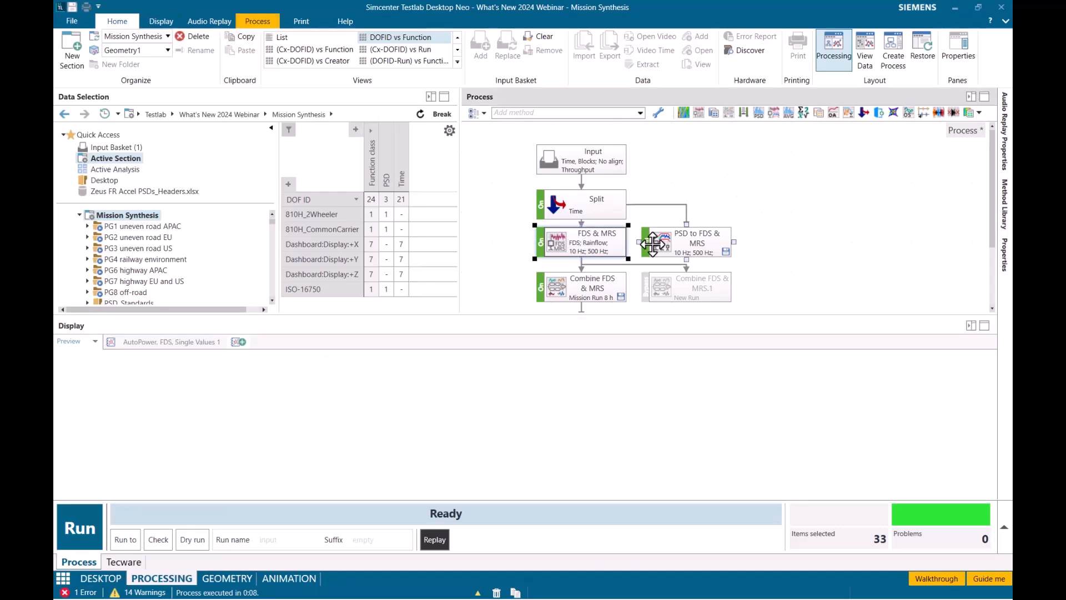
- Open the combination definition of the Combine FDS & MRS method and place its window clear of the process diagram
scroll(708, 217, down, 1)
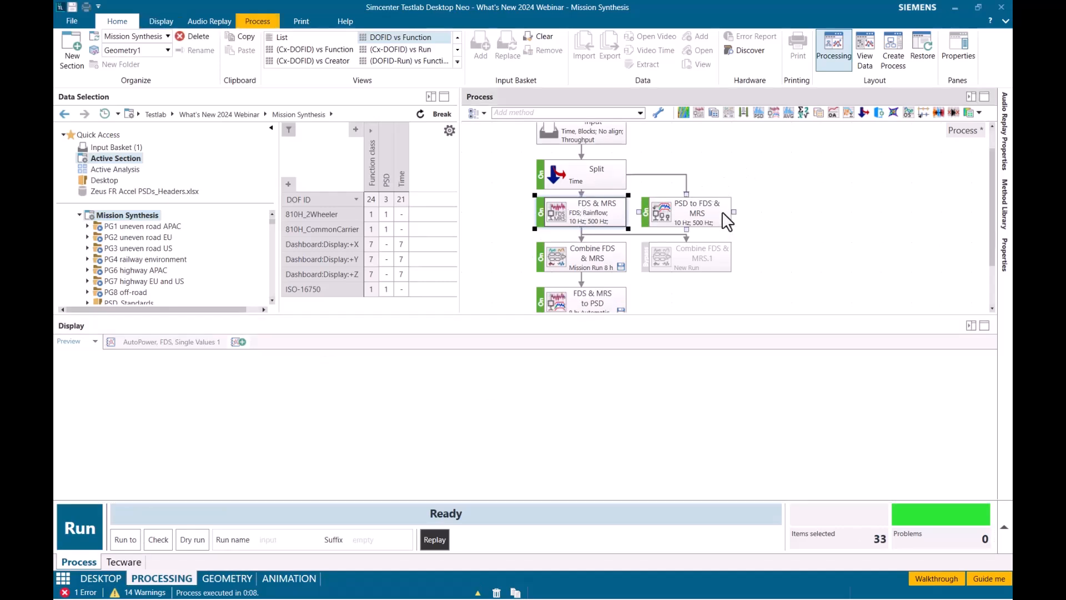
scroll(719, 214, down, 1)
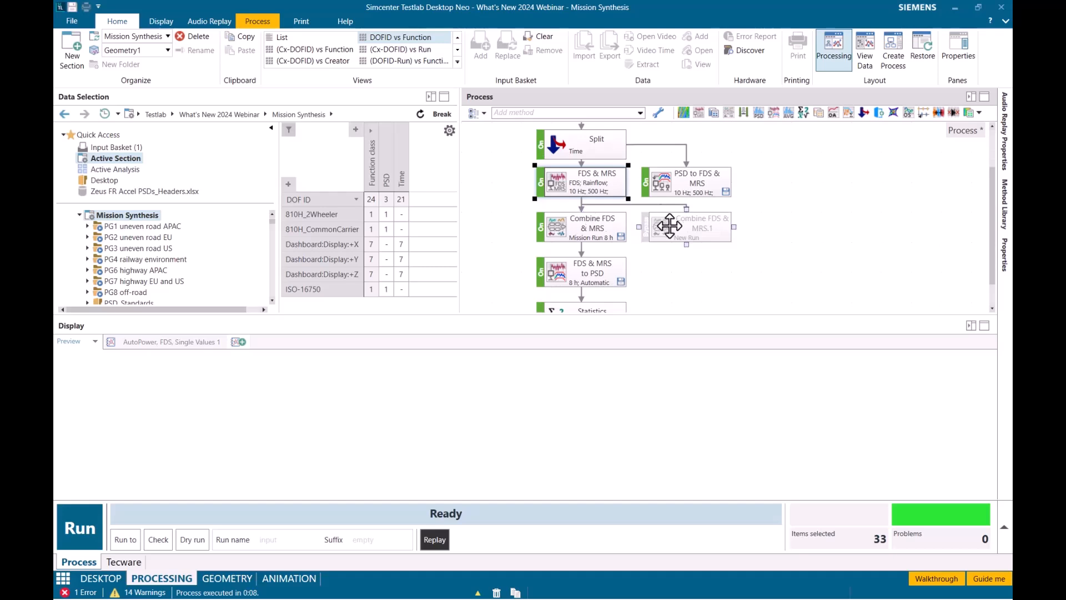
click(592, 225)
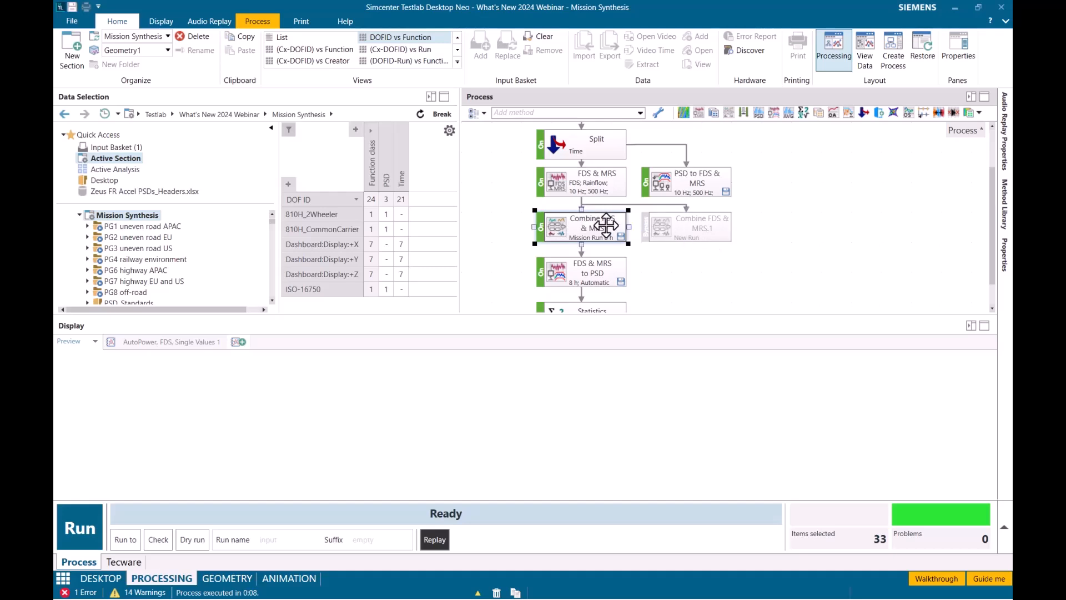
double_click(605, 224)
drag(531, 234, 757, 164)
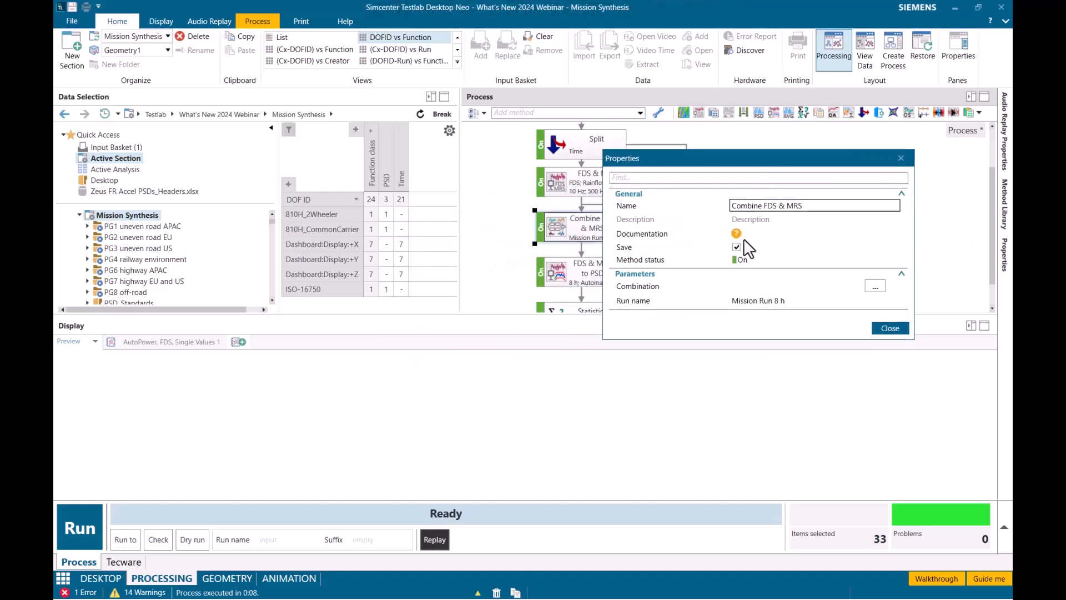
click(875, 287)
drag(637, 134, 460, 104)
drag(365, 104, 513, 117)
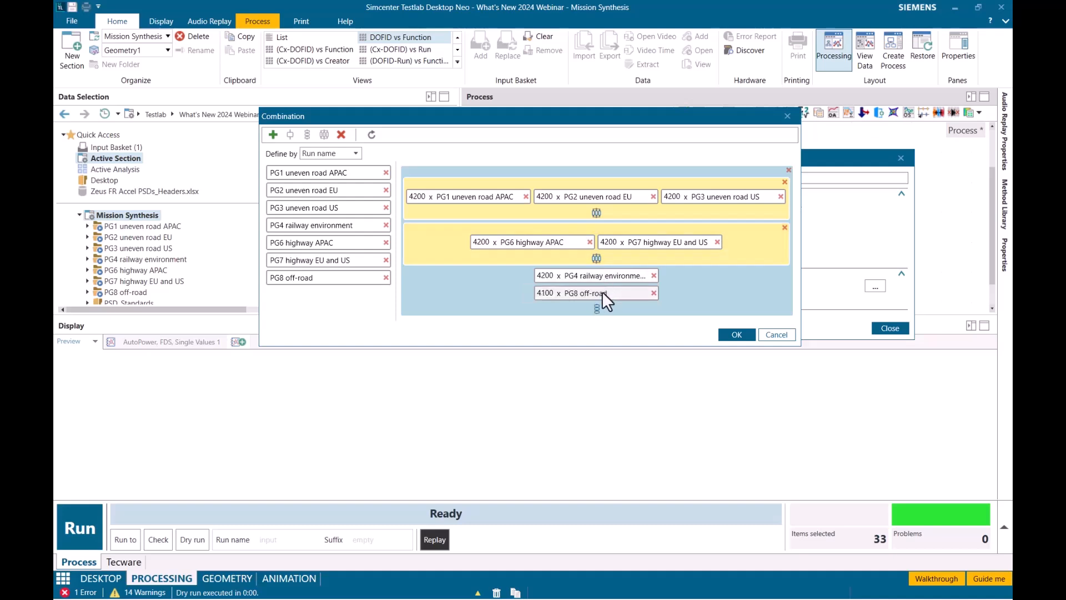
- Re-enter 4200 as the repetition count for PG1 uneven road APAC and accept the combination
click(410, 197)
key(Delete)
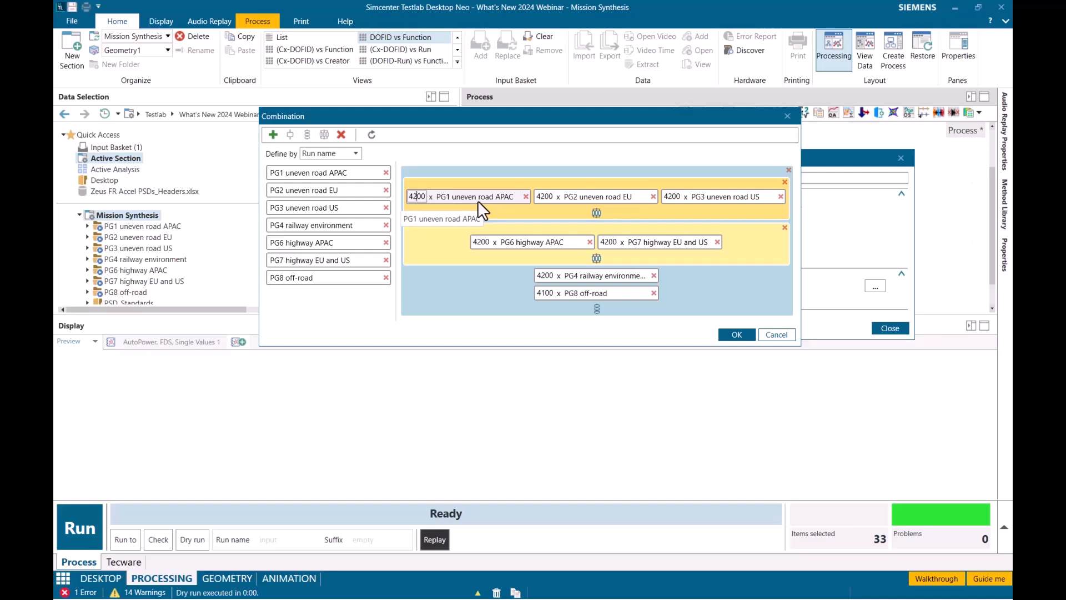
mouse_move(424, 198)
mouse_down()
mouse_move(412, 204)
mouse_move(421, 201)
mouse_up()
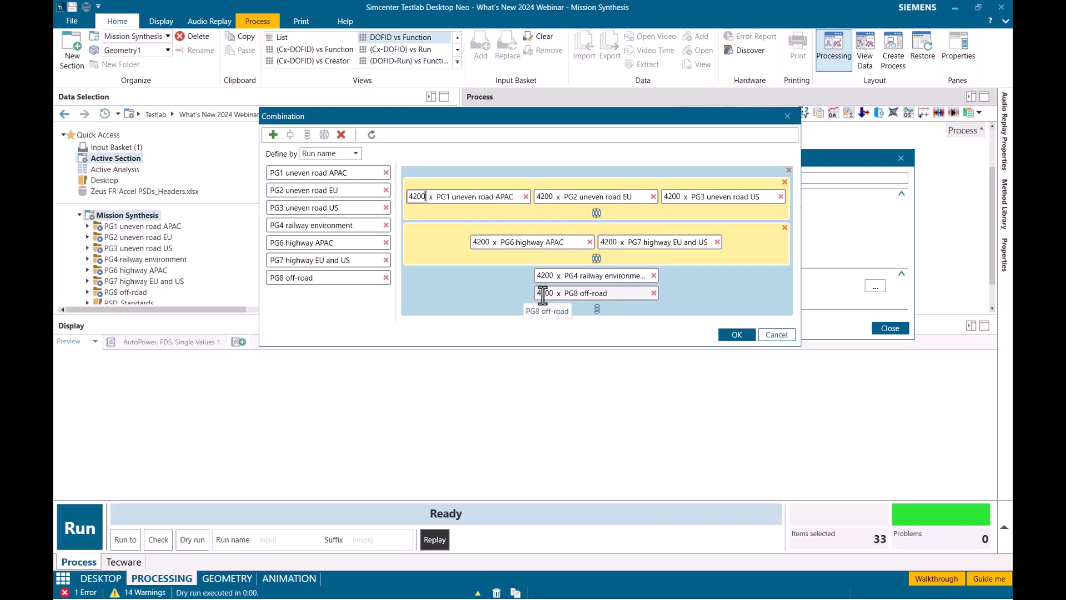
key(BackSpace)
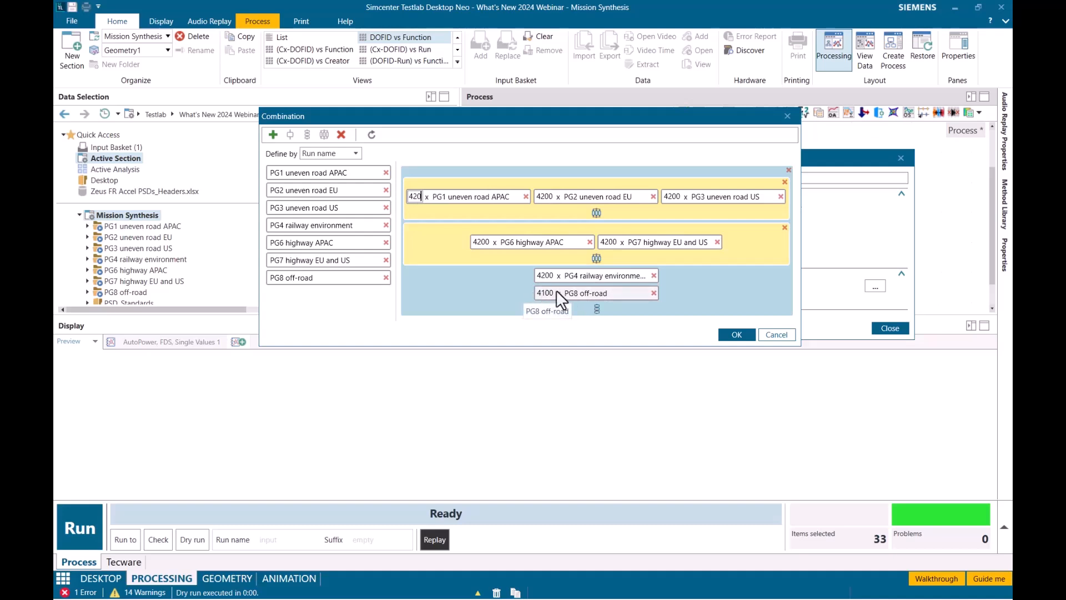
text(00)
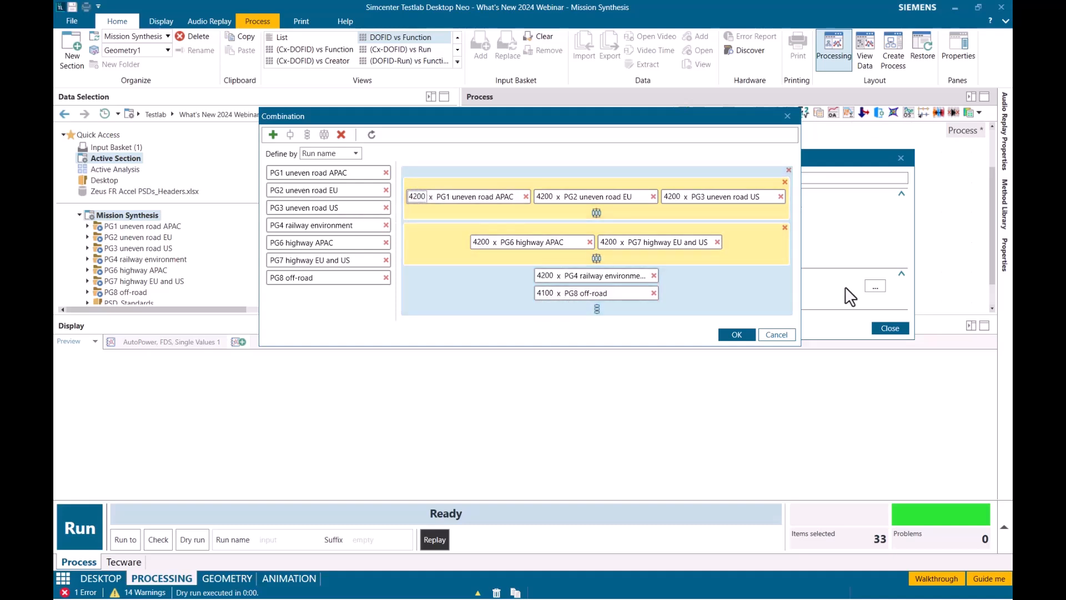
click(732, 334)
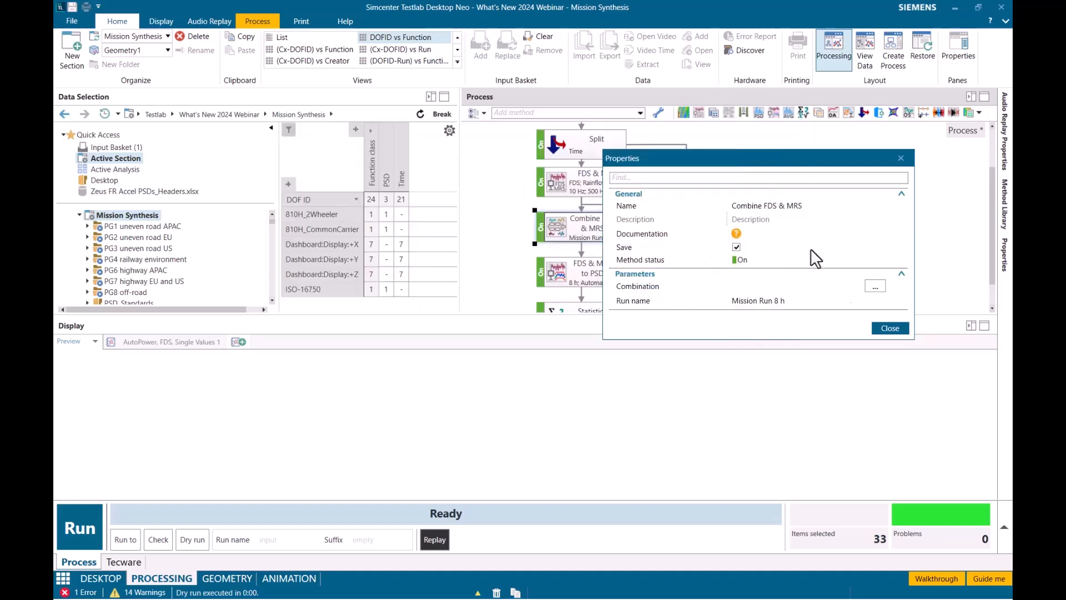
- Check the run name of the Combine FDS & MRS method and close its properties
click(796, 302)
drag(796, 302, 730, 301)
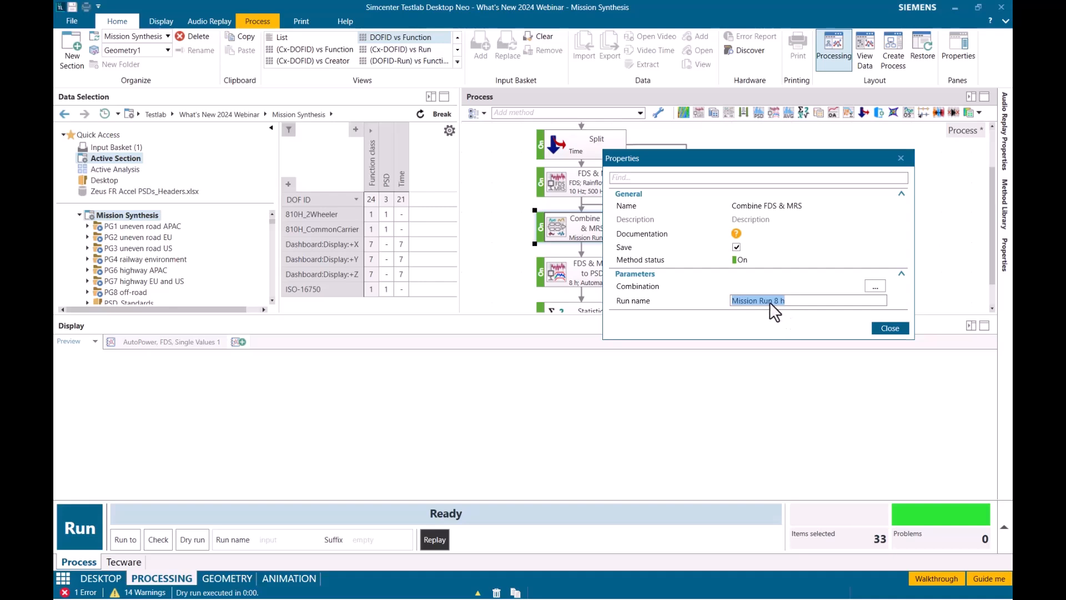
click(891, 328)
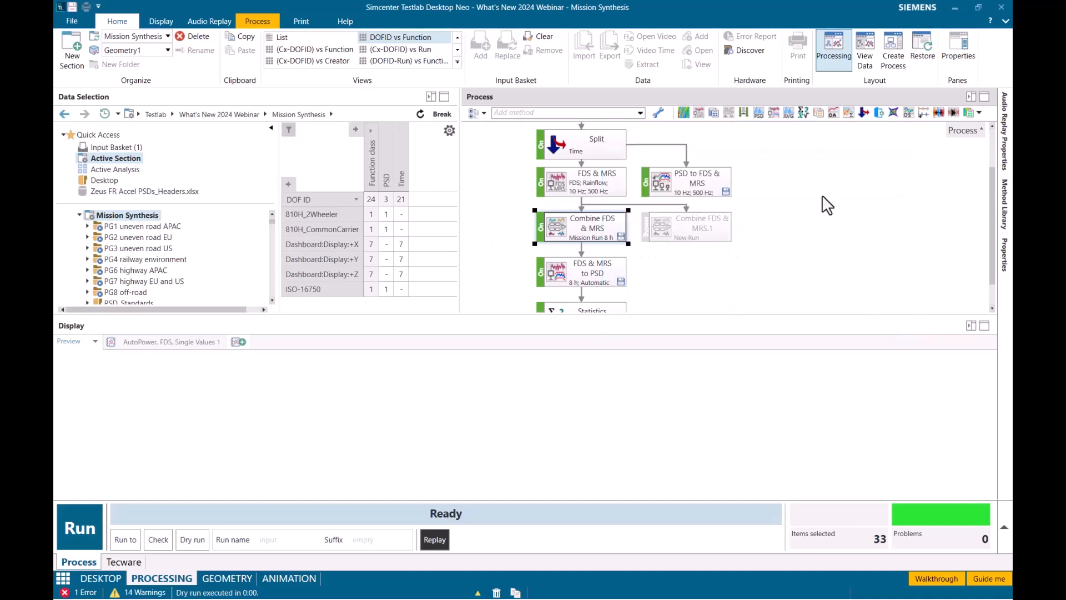
- Review the iteration, total time and material parameters of the FDS & MRS to PSD method, and select the Statistics method
scroll(798, 183, down, 1)
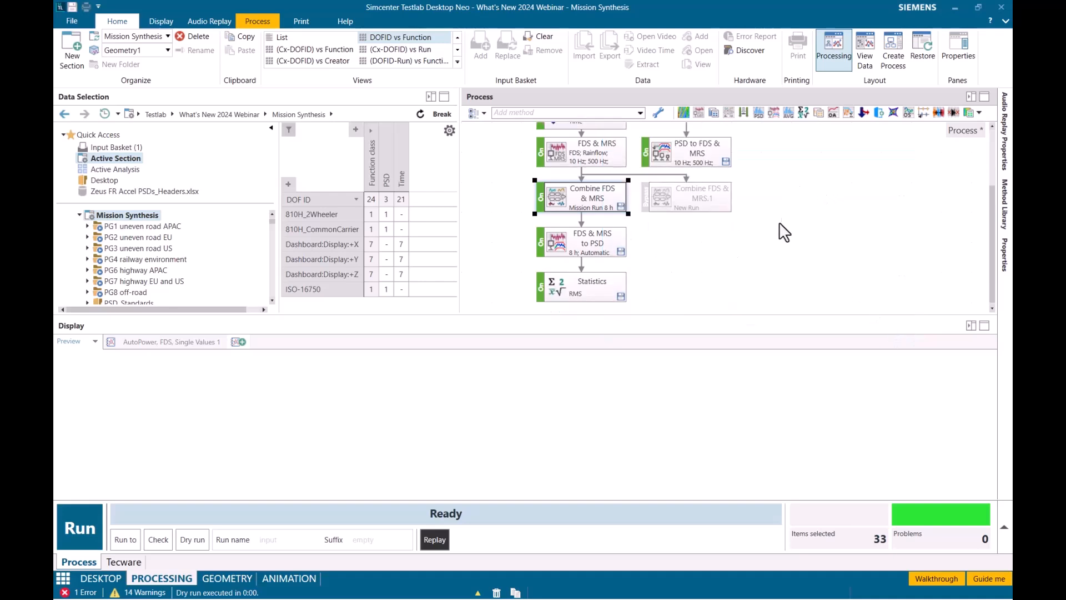
click(590, 245)
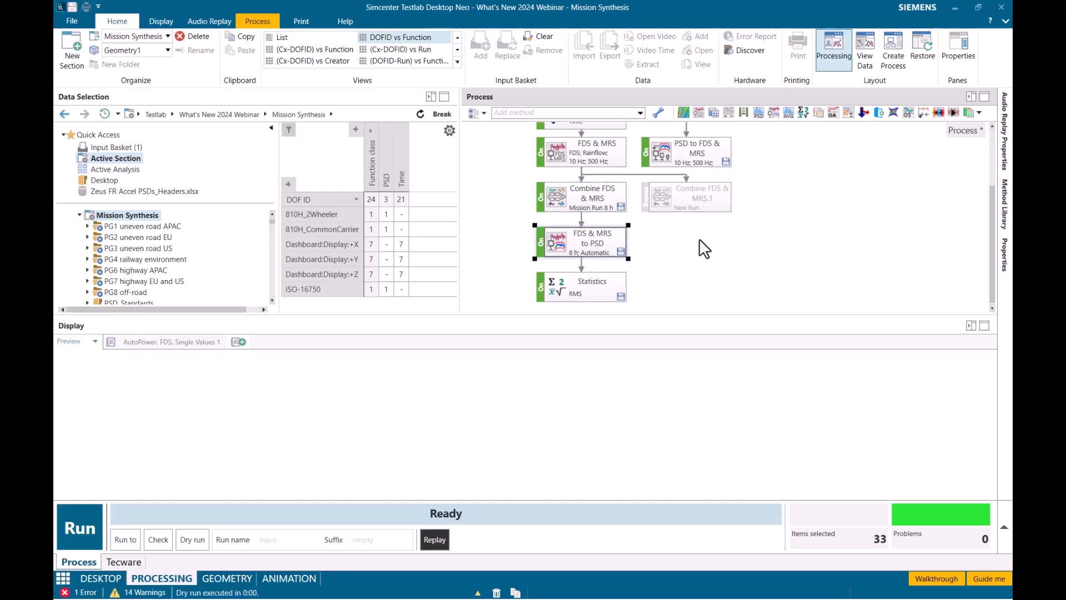
double_click(590, 245)
drag(552, 215, 808, 174)
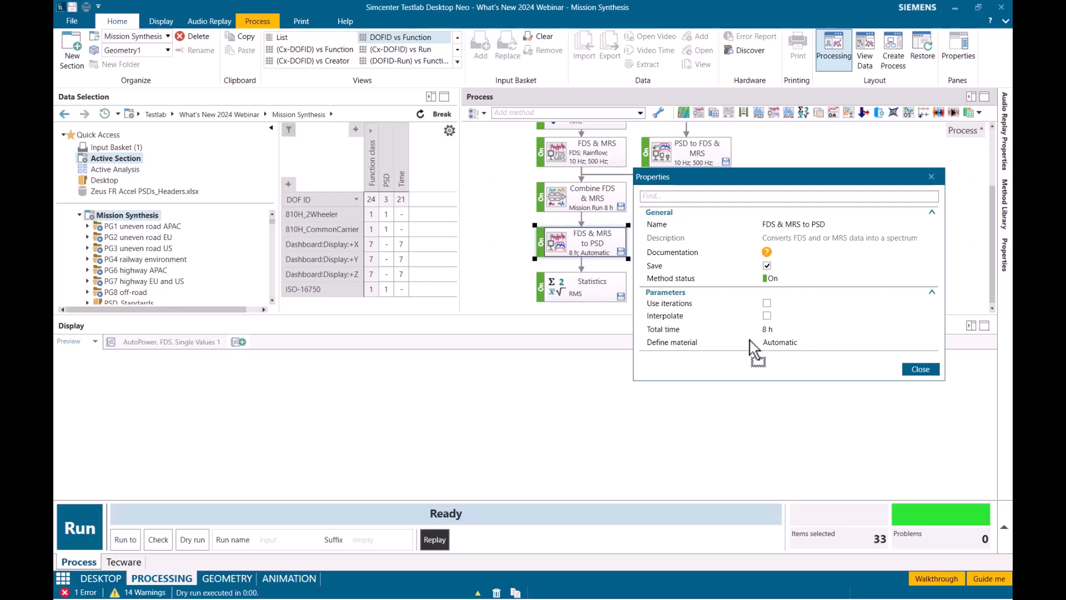
drag(588, 242, 822, 325)
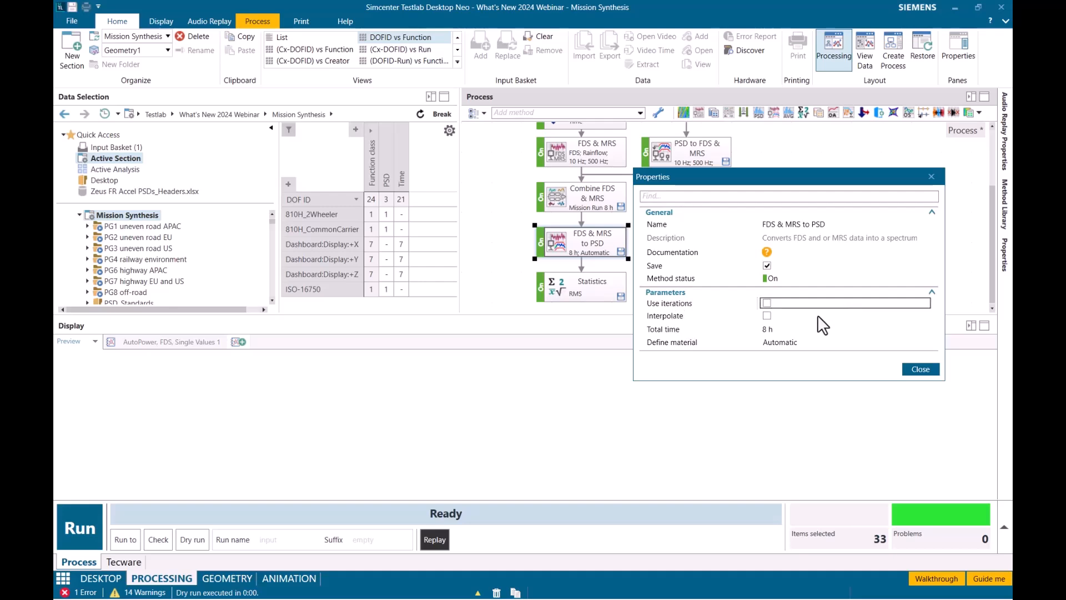
click(766, 331)
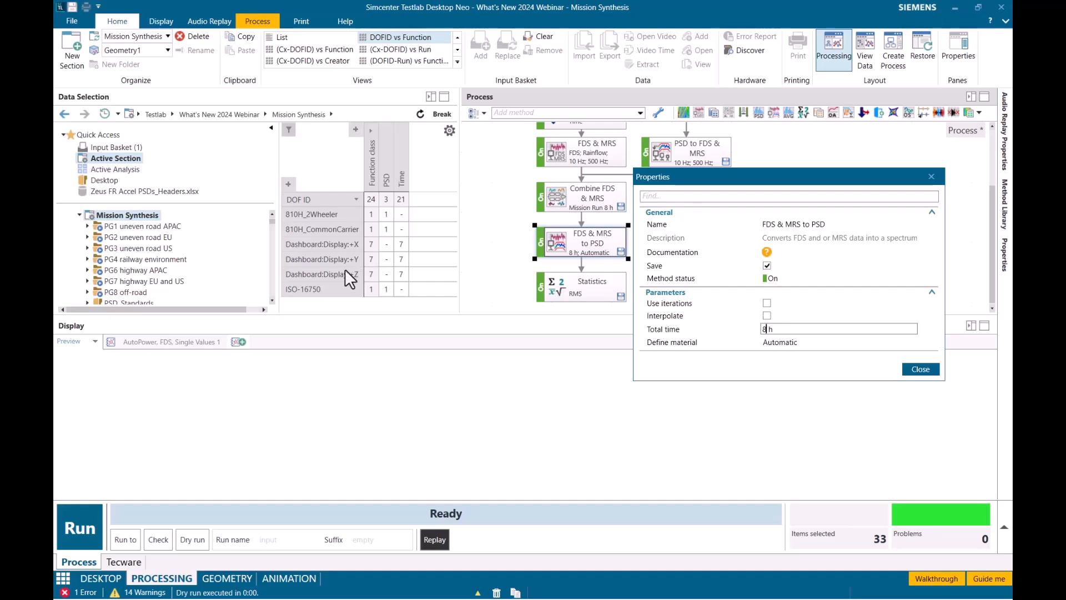
click(773, 344)
click(921, 369)
click(804, 257)
click(580, 283)
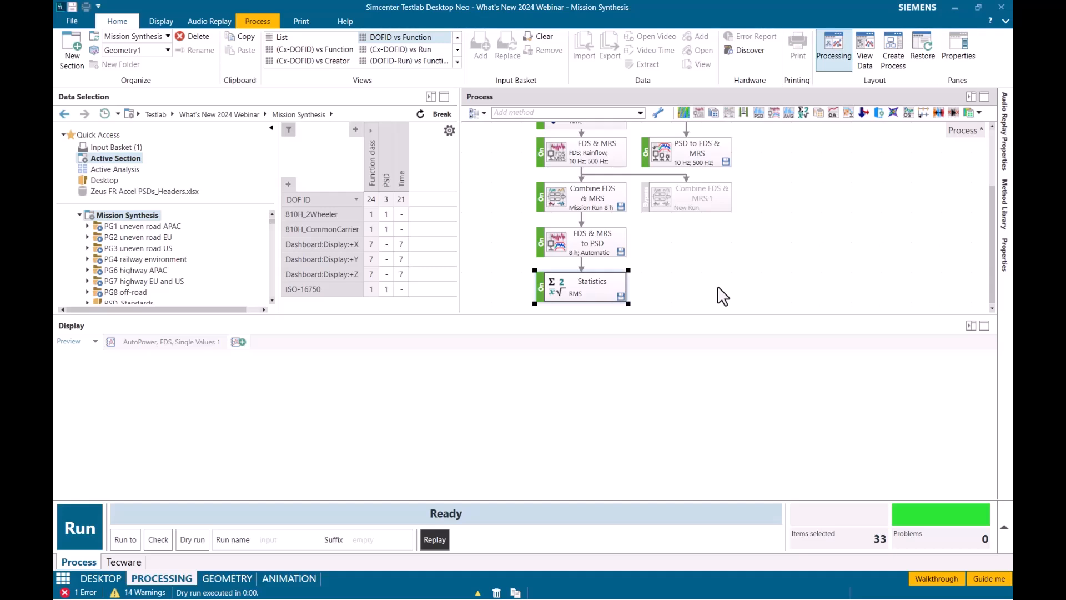
- Review the frequency range, frequency resolution and total time of the PSD to FDS & MRS method
scroll(728, 278, up, 1)
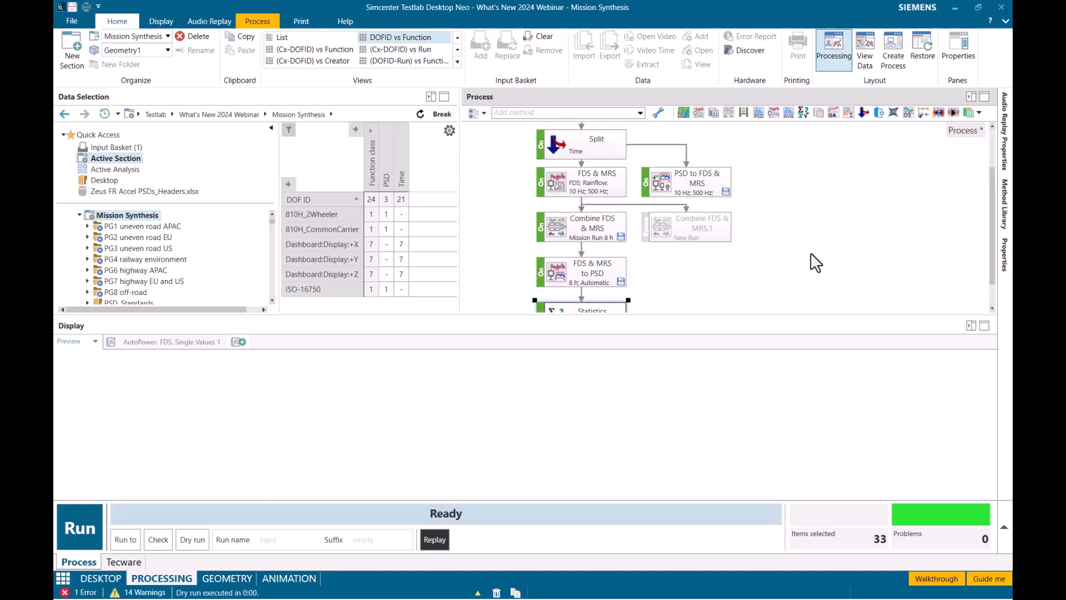
double_click(688, 181)
drag(607, 198, 858, 194)
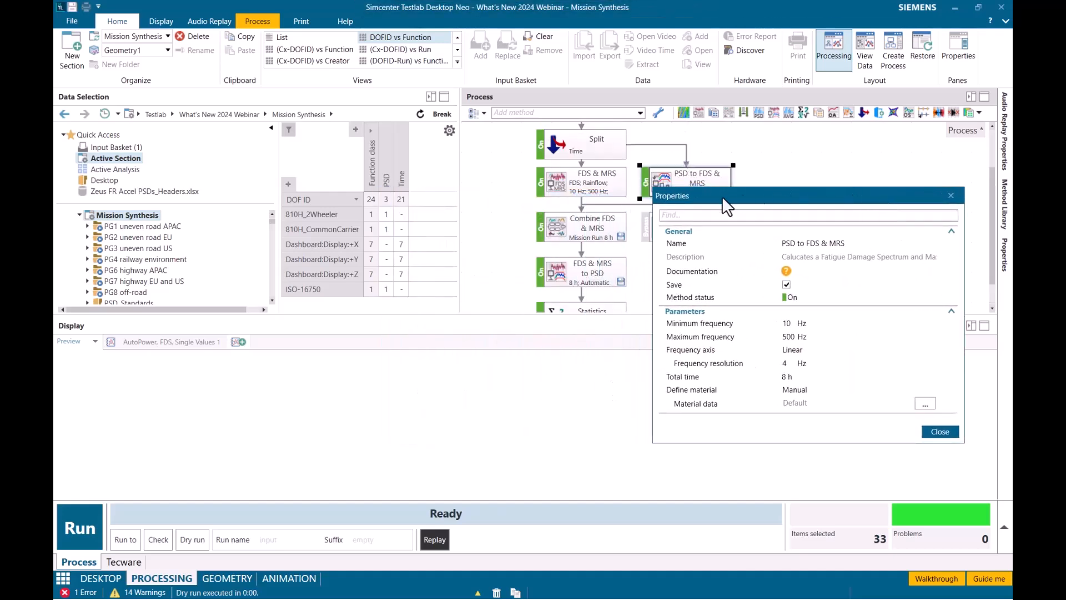
mouse_move(710, 196)
mouse_down()
mouse_move(777, 185)
mouse_move(711, 211)
mouse_up()
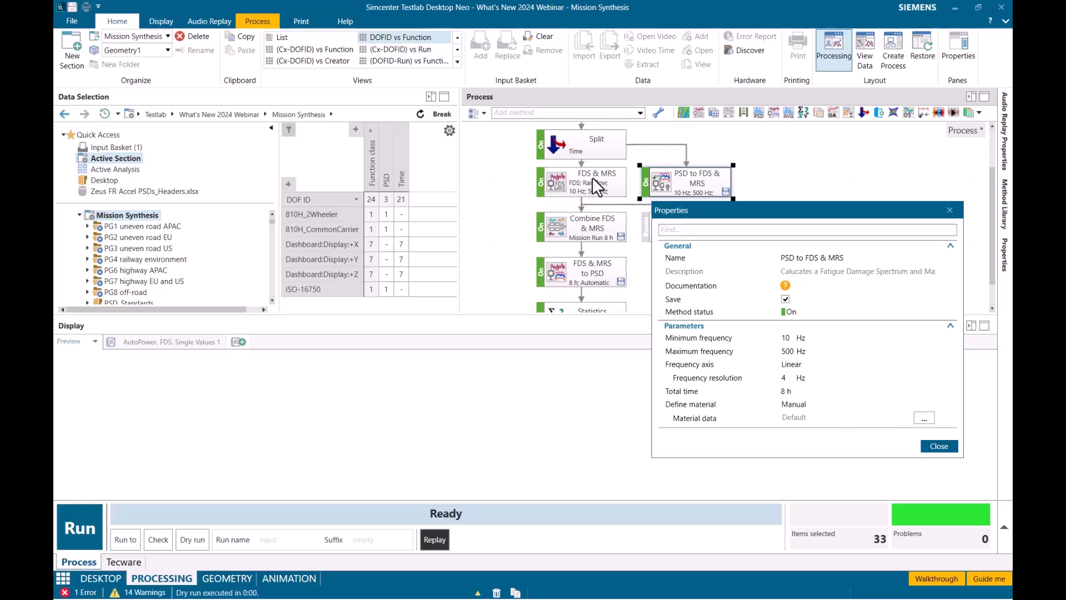
click(783, 338)
click(785, 351)
click(787, 377)
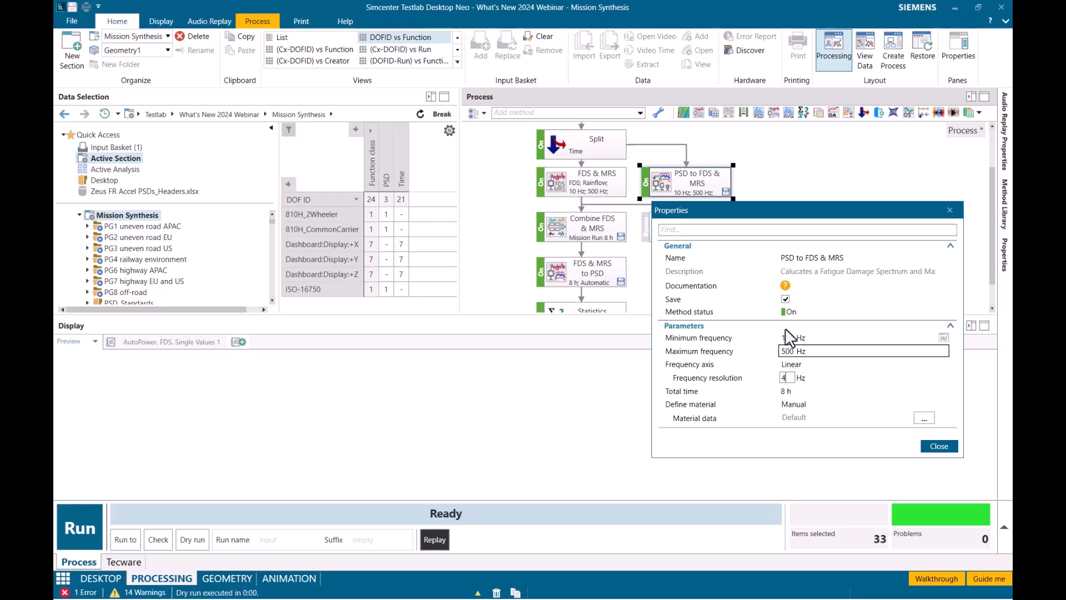
click(784, 390)
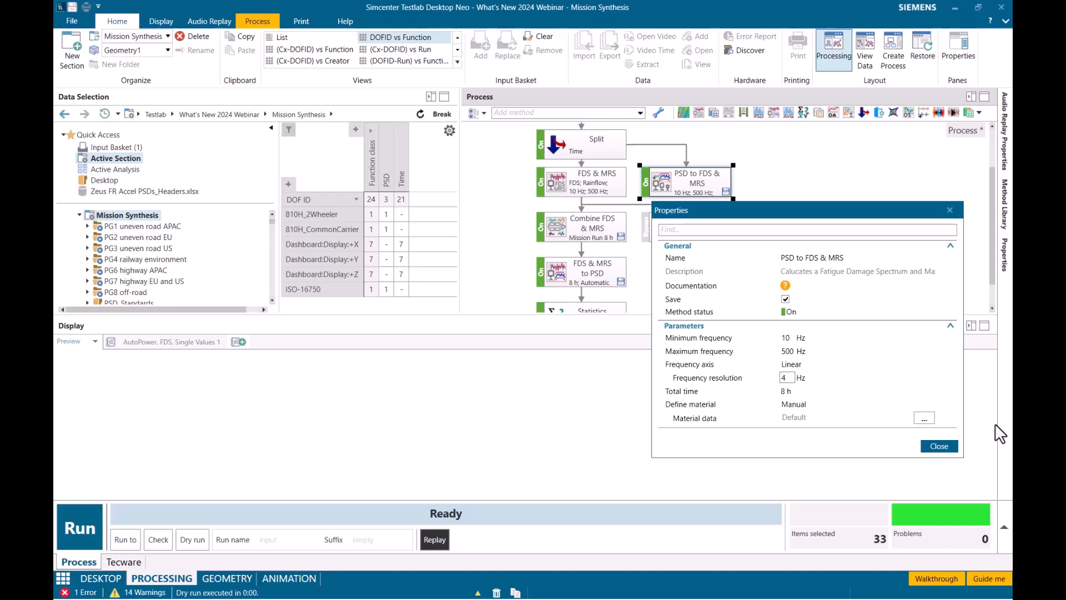
click(943, 446)
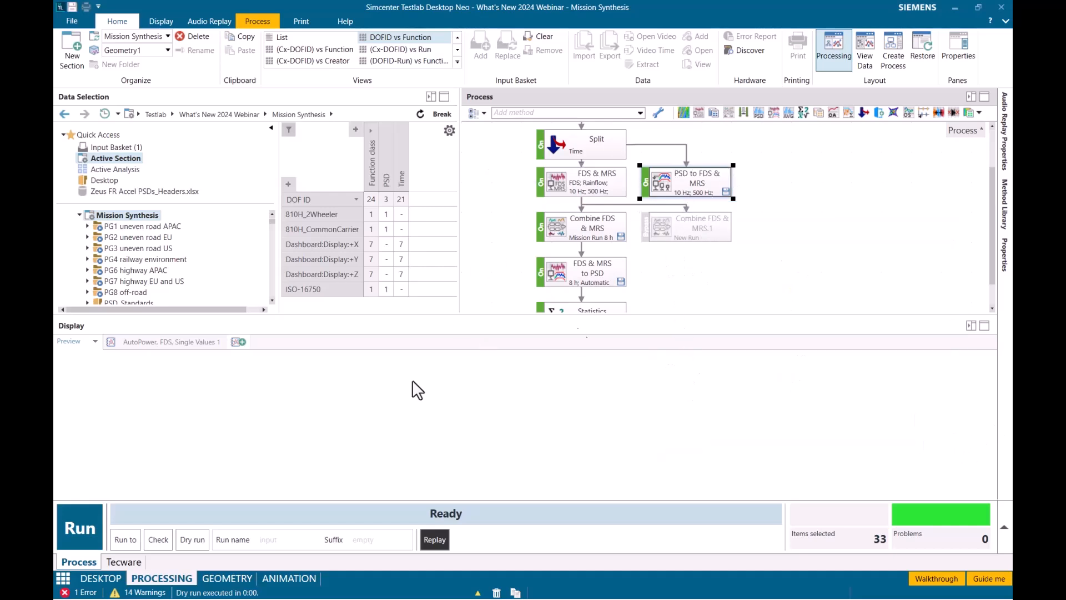
- Run the full process and display the FDS, PSD and Statistics results for Dashboard:Display:+X from Active Analysis
click(86, 525)
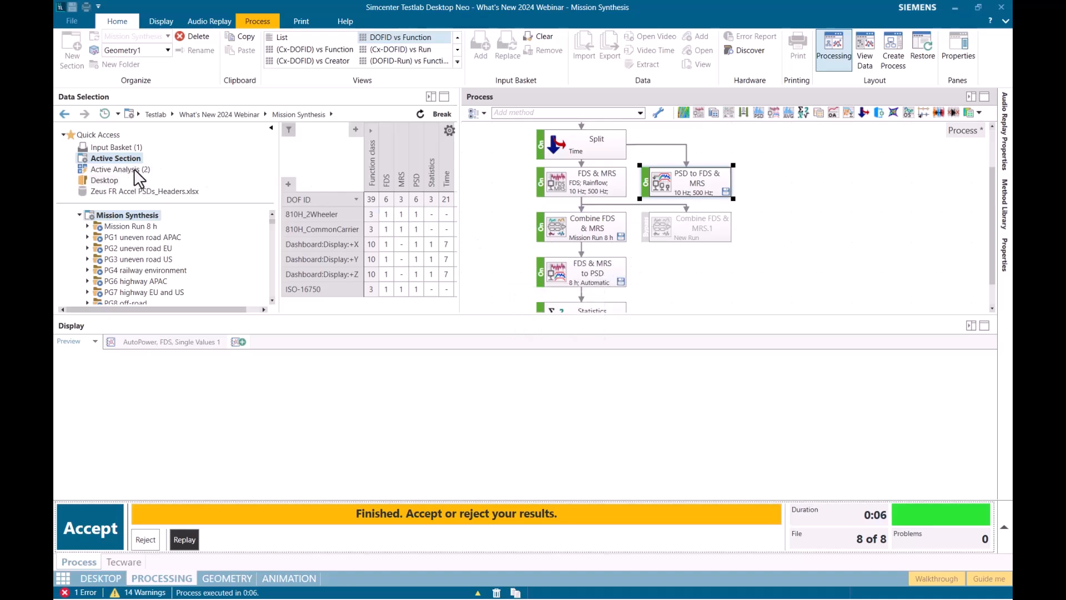
click(121, 169)
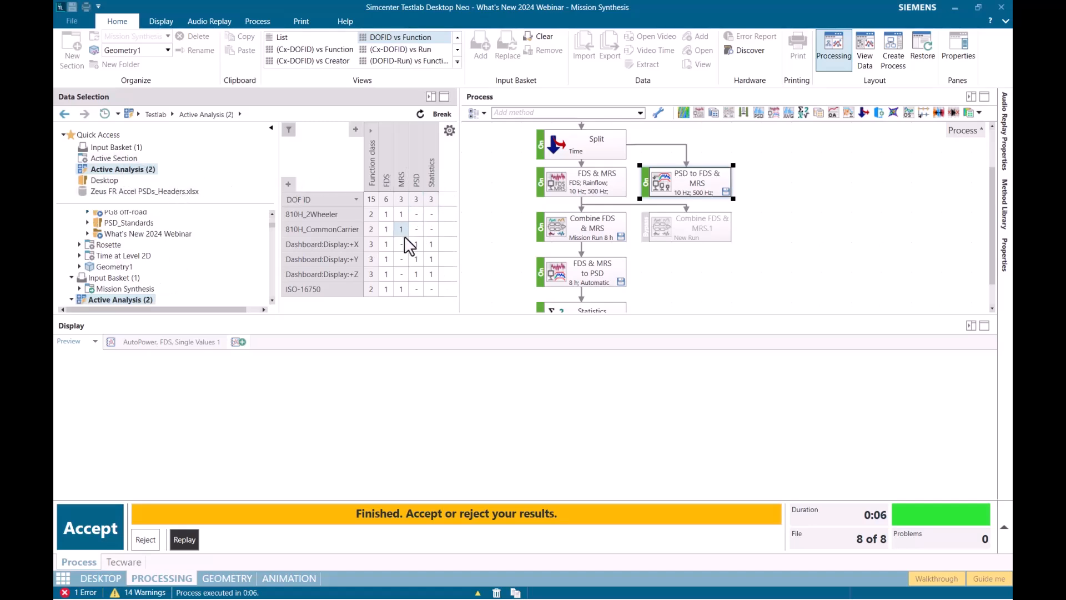
click(385, 246)
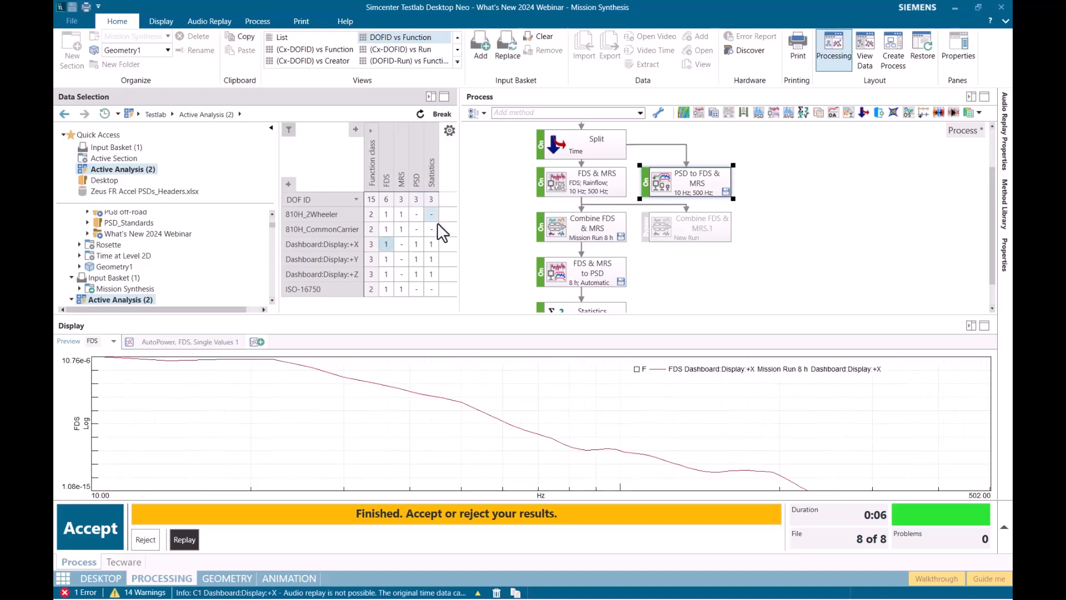
ctrl+click(416, 245)
ctrl+click(431, 244)
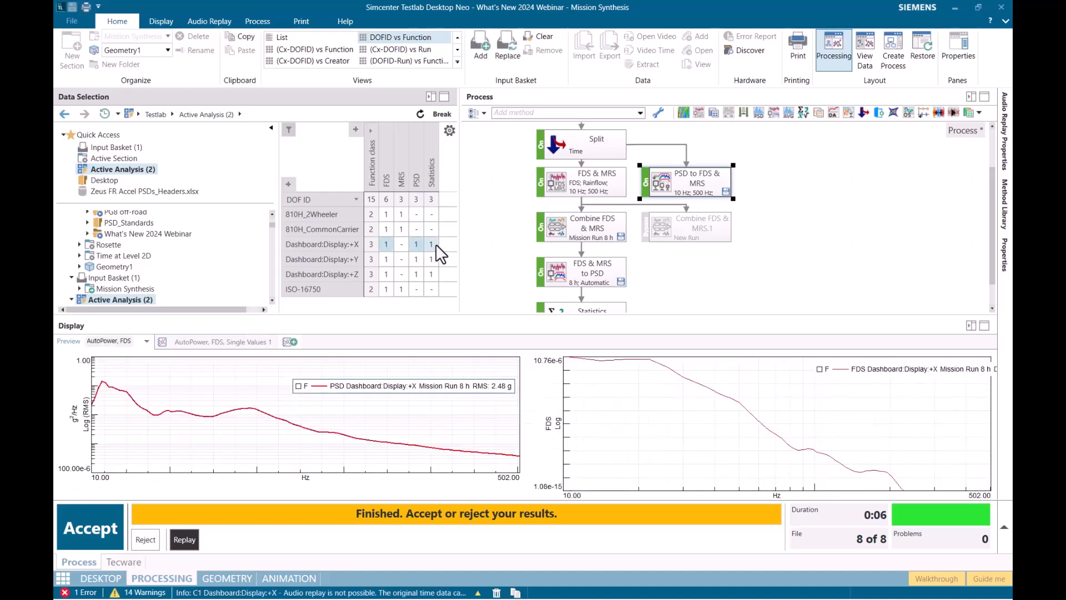
- Enlarge the results display and reposition the PSD and FDS legends so they are fully readable
drag(447, 315, 459, 204)
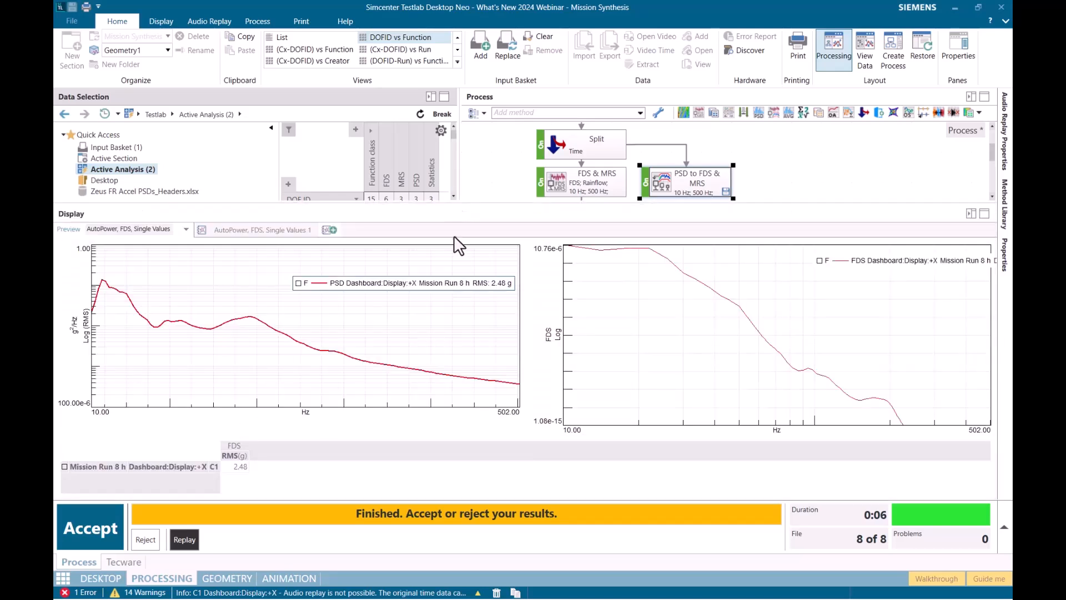
drag(418, 277, 419, 268)
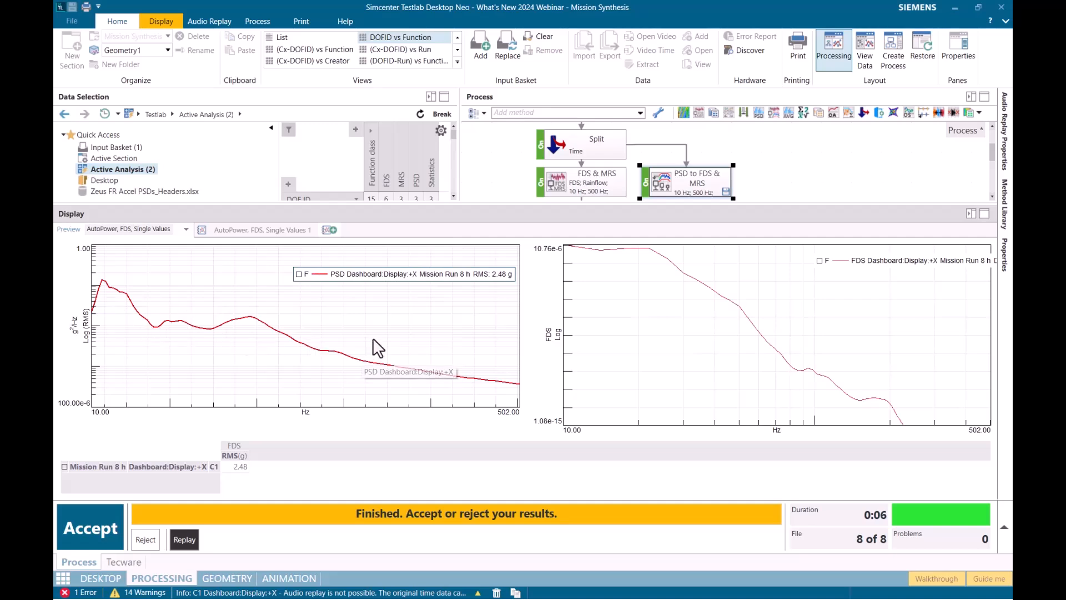
drag(854, 266, 762, 259)
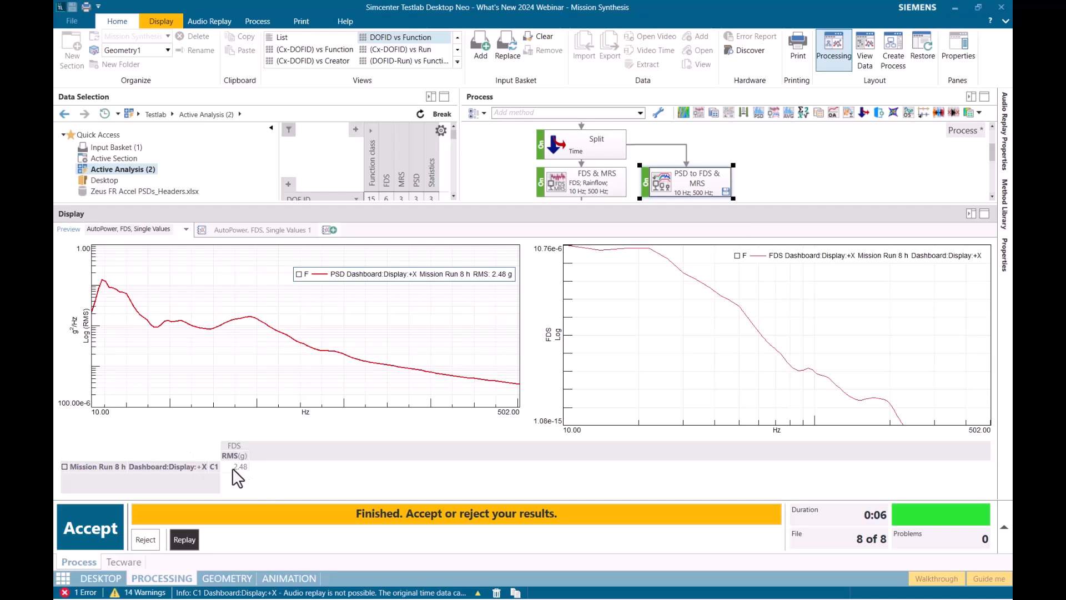
- Show the +X, +Y and +Z Dashboard:Display results together, maximize the display and pick the +Z and +X curves in the PSD legend
drag(425, 203, 426, 275)
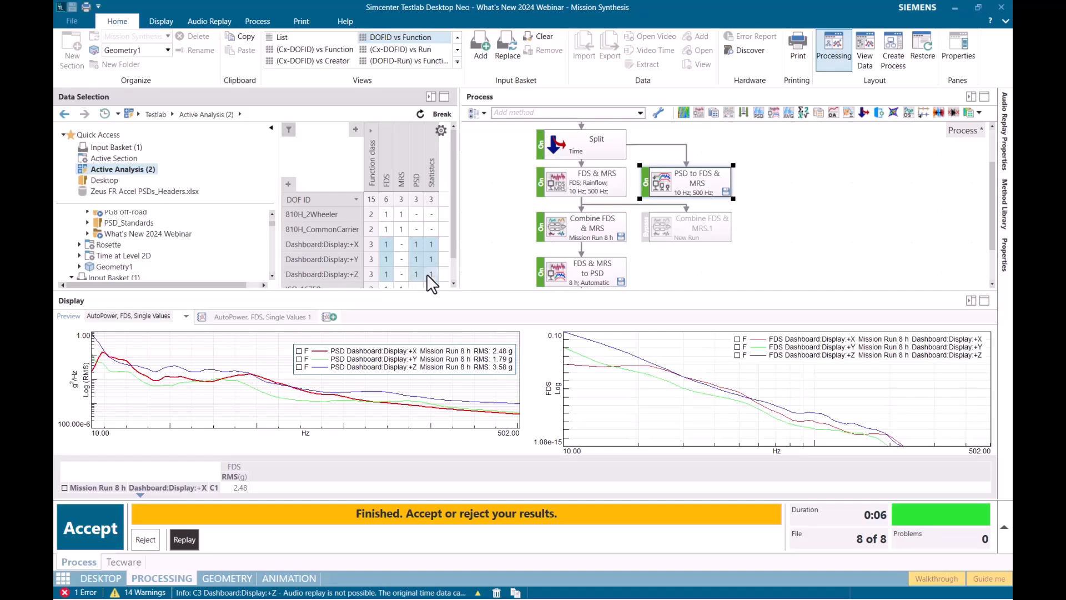
double_click(469, 306)
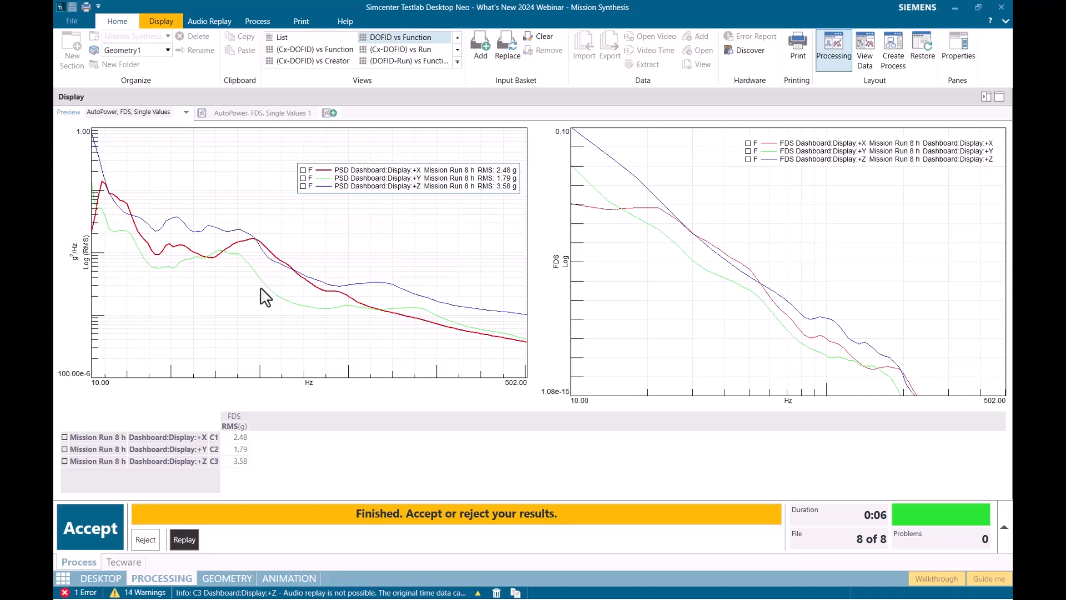
click(331, 187)
click(319, 171)
- Add a single coupled frequency cursor to the PSD plot and position it at about 40 Hz
right_click(251, 166)
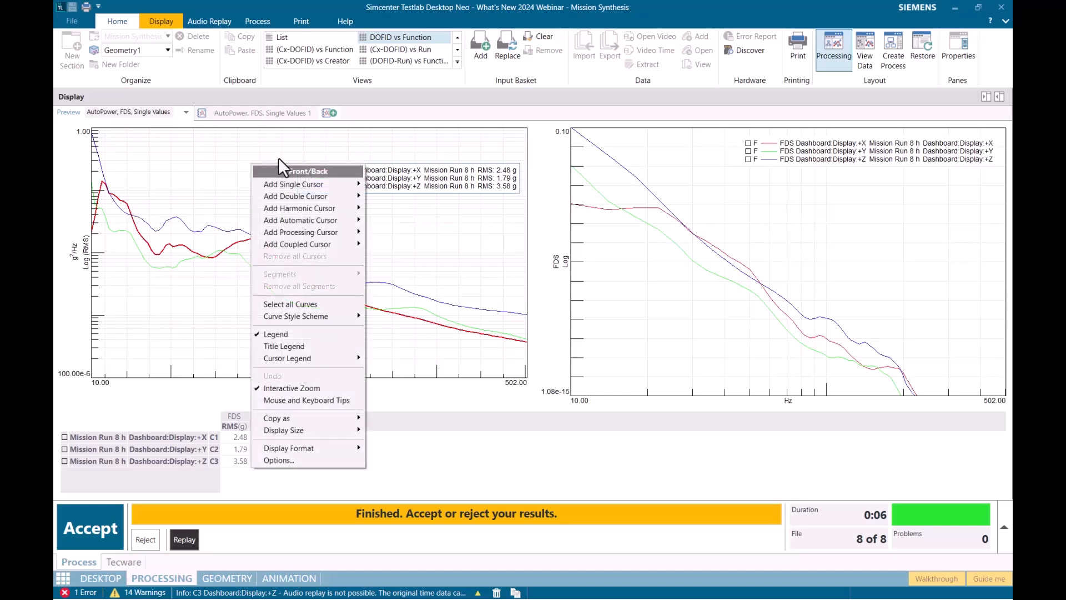
mouse_move(320, 245)
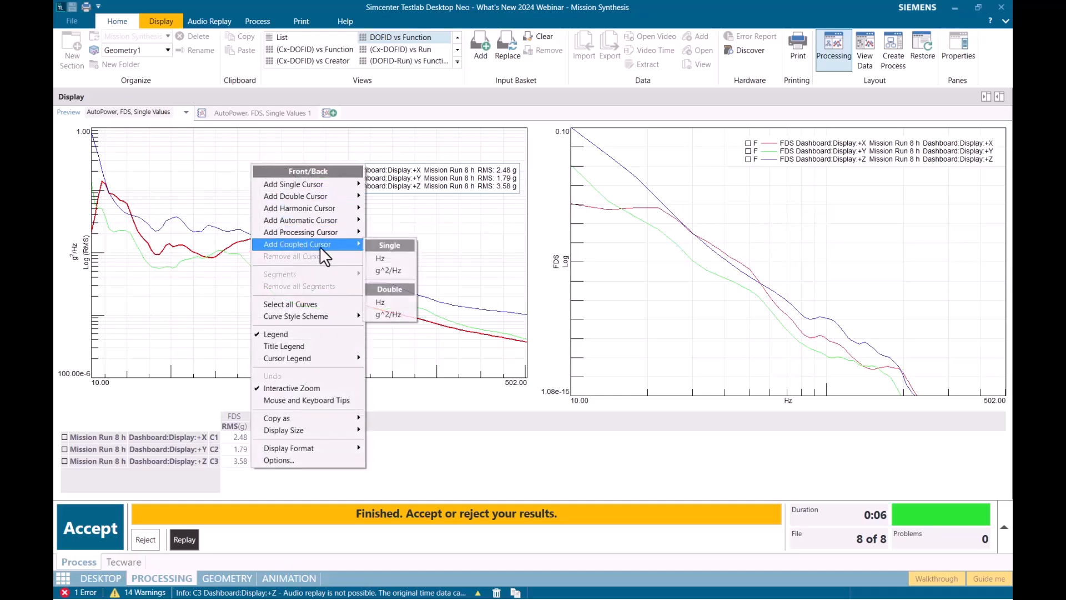
click(386, 257)
drag(306, 145, 115, 169)
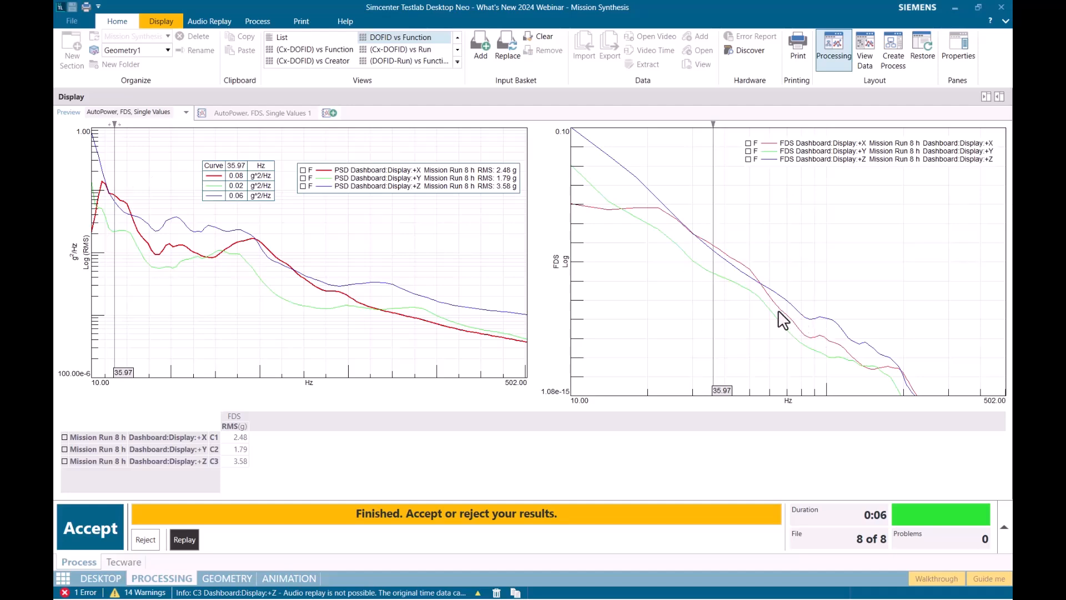
drag(113, 191, 119, 192)
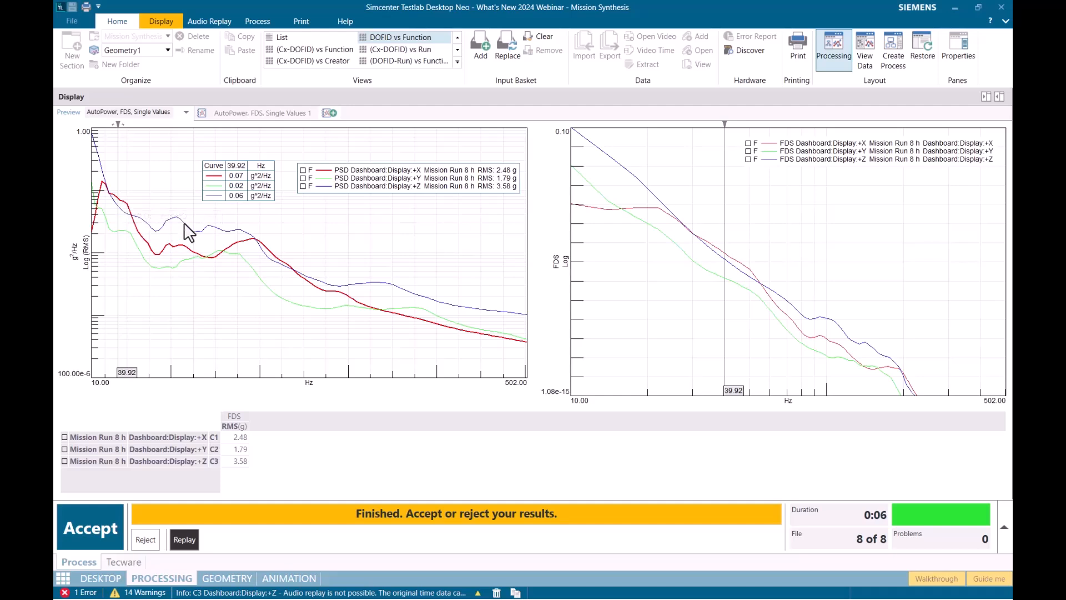
- Highlight the Dashboard:Display:+Z PSD curve and move the coupled cursor to about 51 Hz to read its value
click(204, 228)
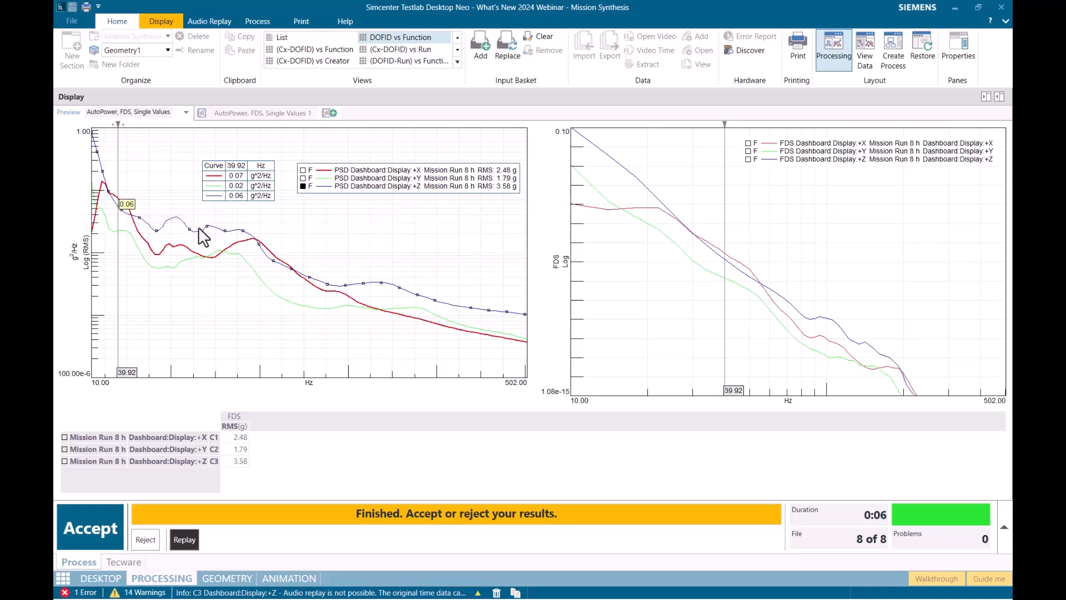
click(778, 161)
drag(117, 188, 129, 188)
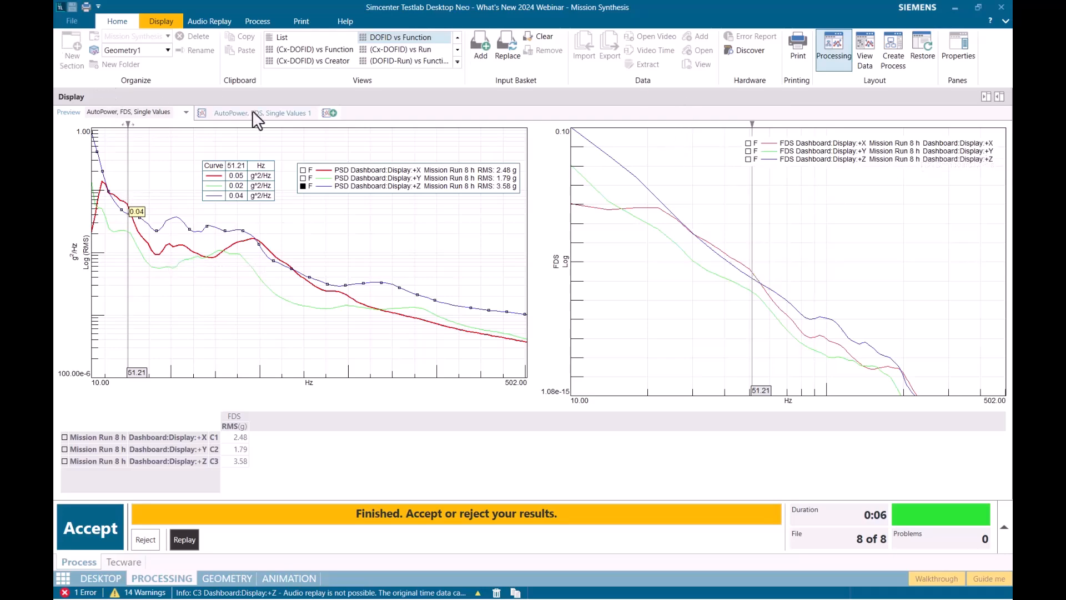
- Restore the maximized display, switch to the AutoPower, FDS, Single Values 1 display and enlarge its plot area
double_click(248, 95)
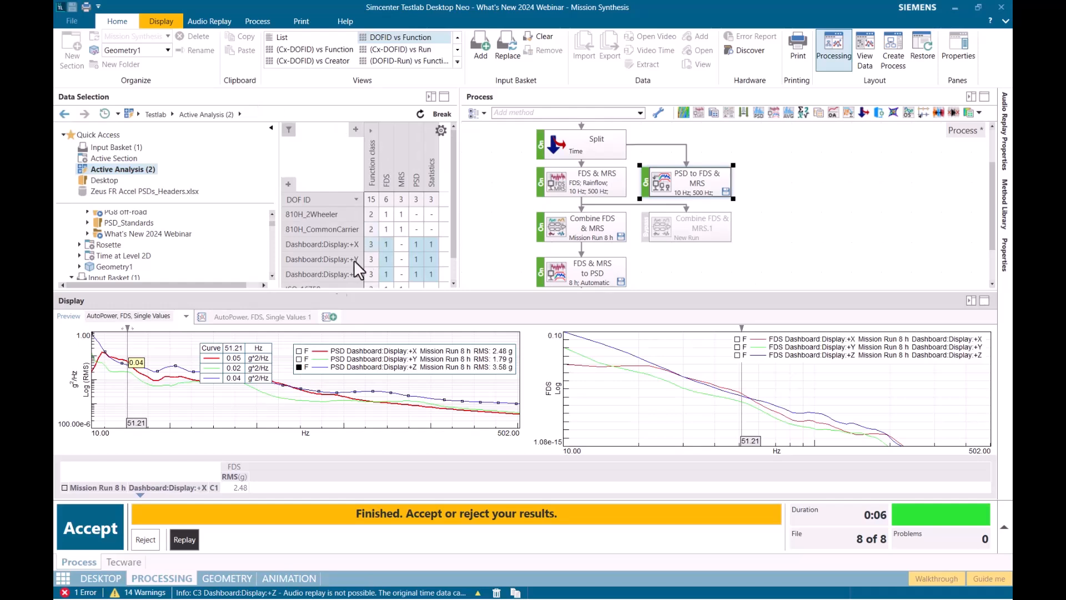
click(267, 321)
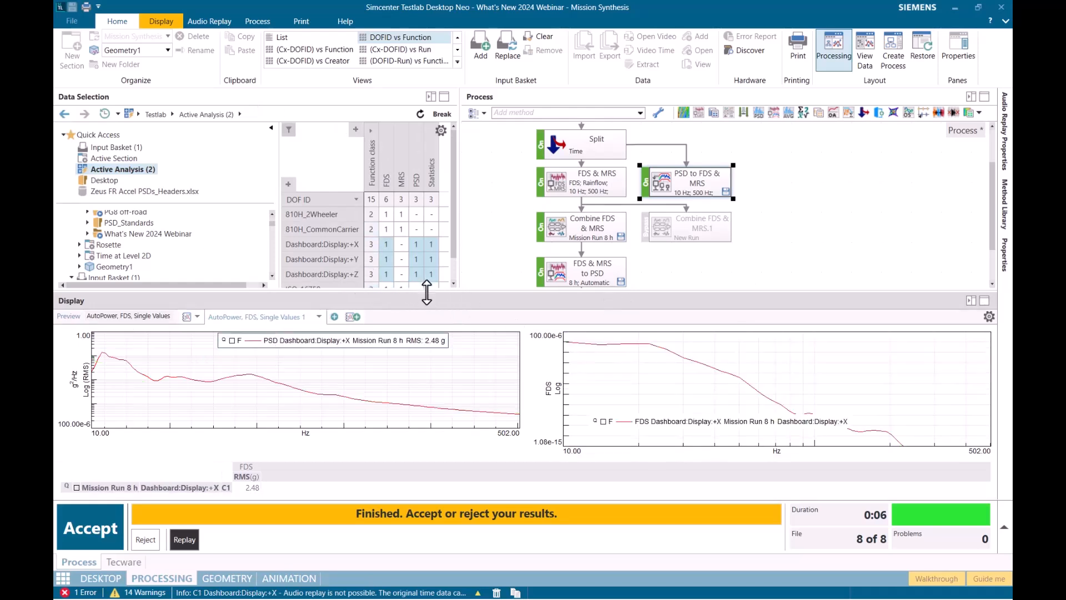
drag(428, 290, 429, 216)
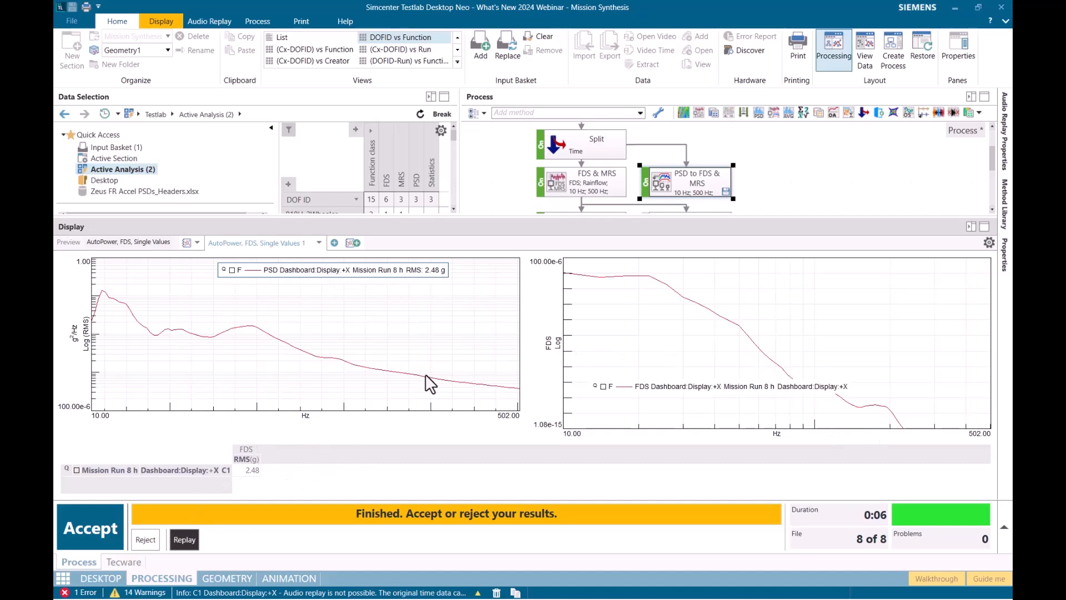
- Reject the results and rerun the process, moving the PSD and FDS legends to the upper right of their plots
click(144, 544)
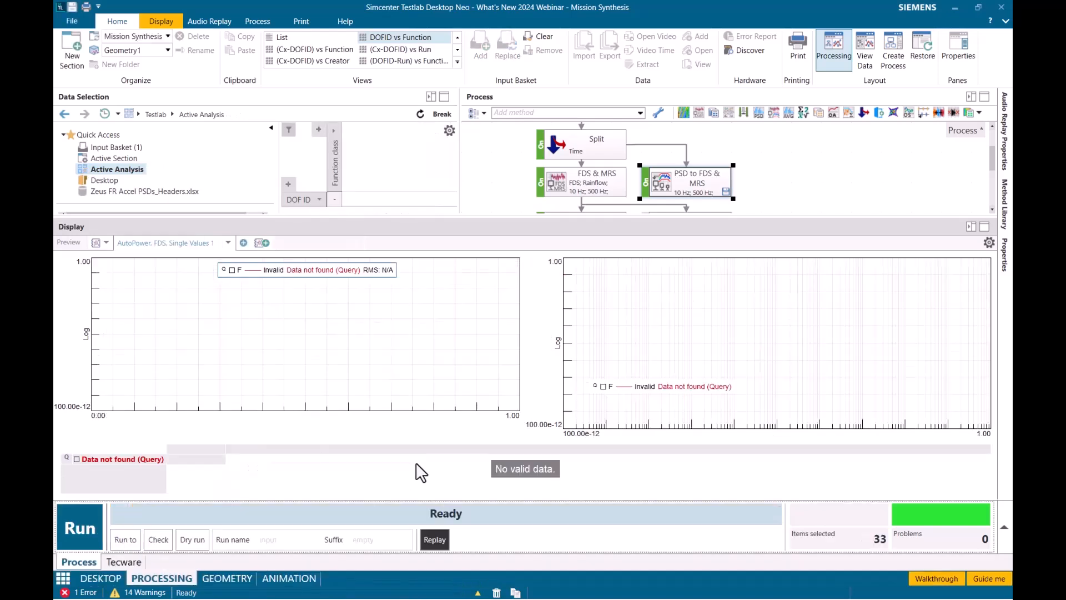
click(90, 519)
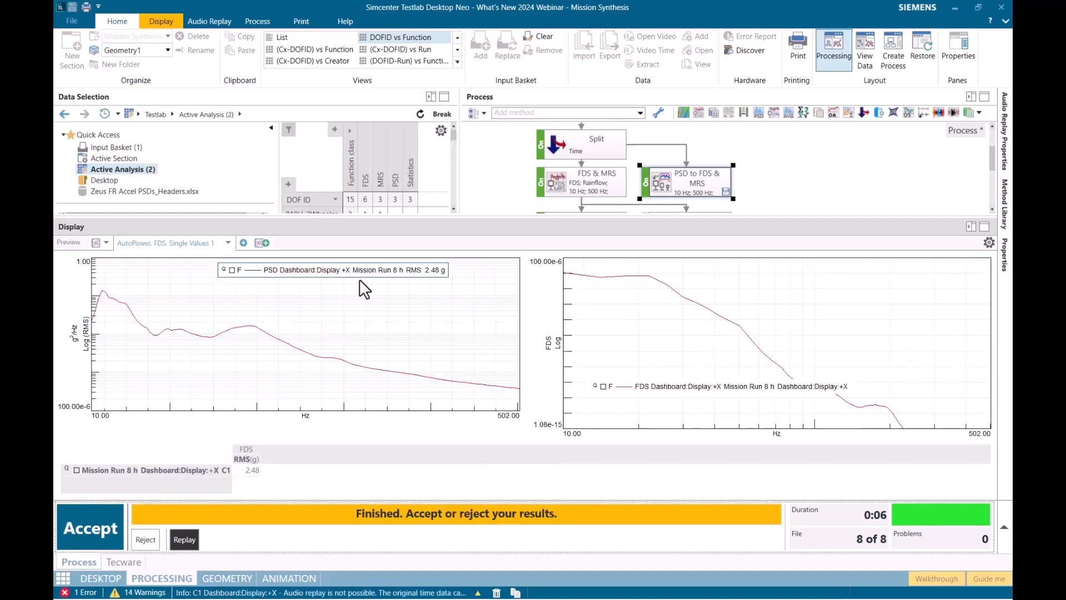
drag(375, 275, 430, 277)
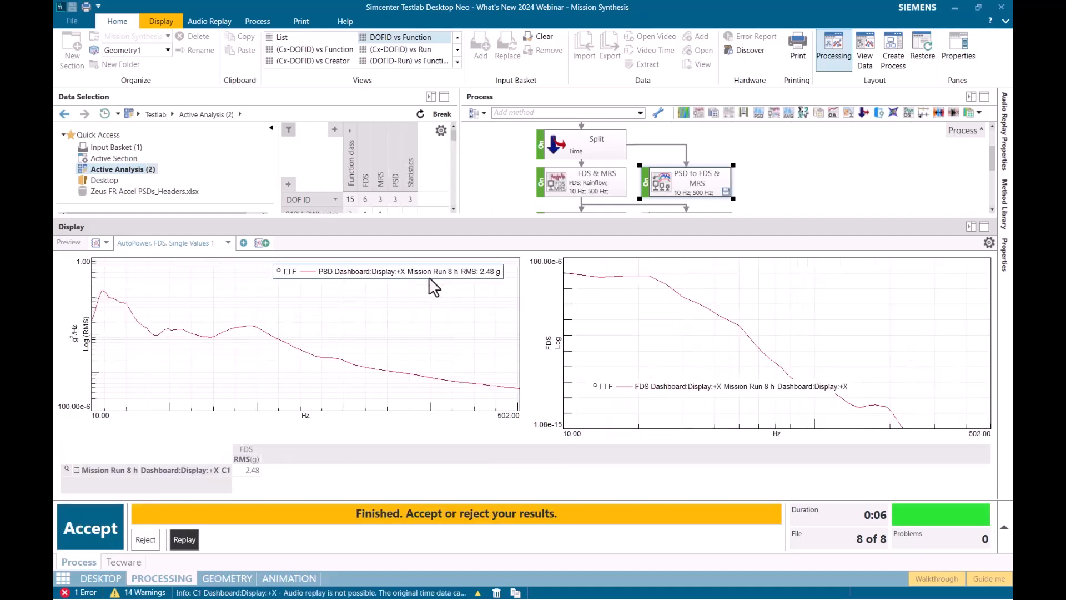
drag(782, 384, 912, 263)
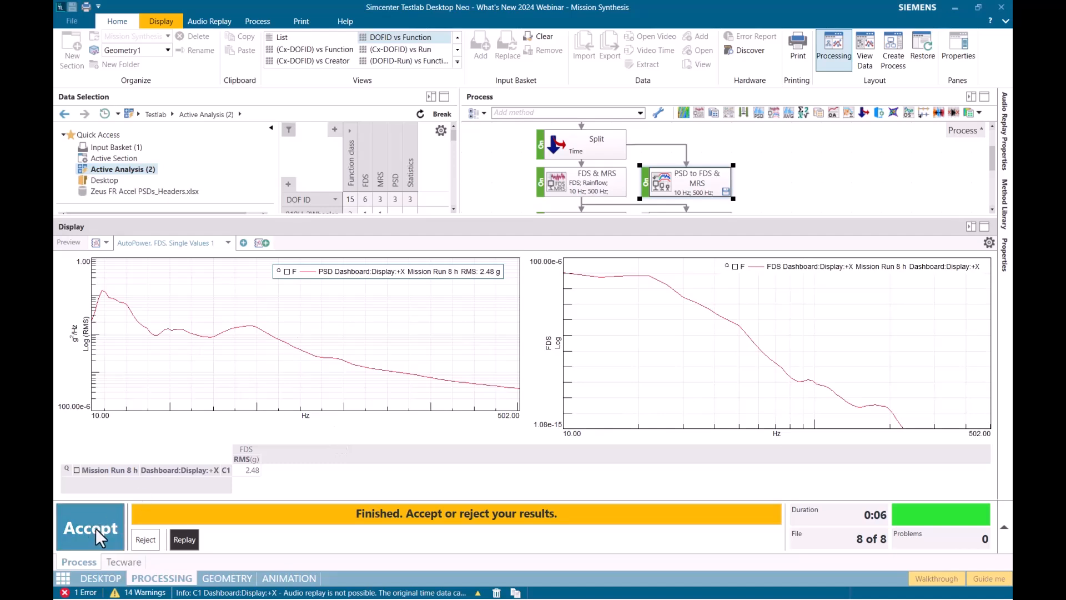
- Overlay the ISO-16750, 810H_2Wheeler and 810H_CommonCarrier FDS results from Active Analysis on the mission +X FDS plot
drag(593, 216, 595, 255)
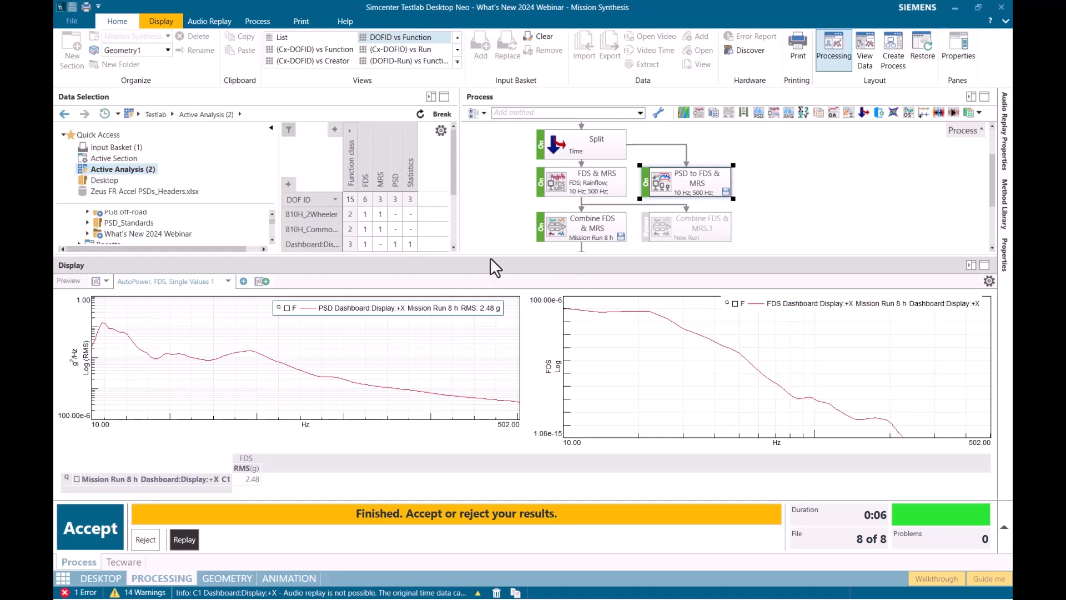
drag(494, 255, 490, 278)
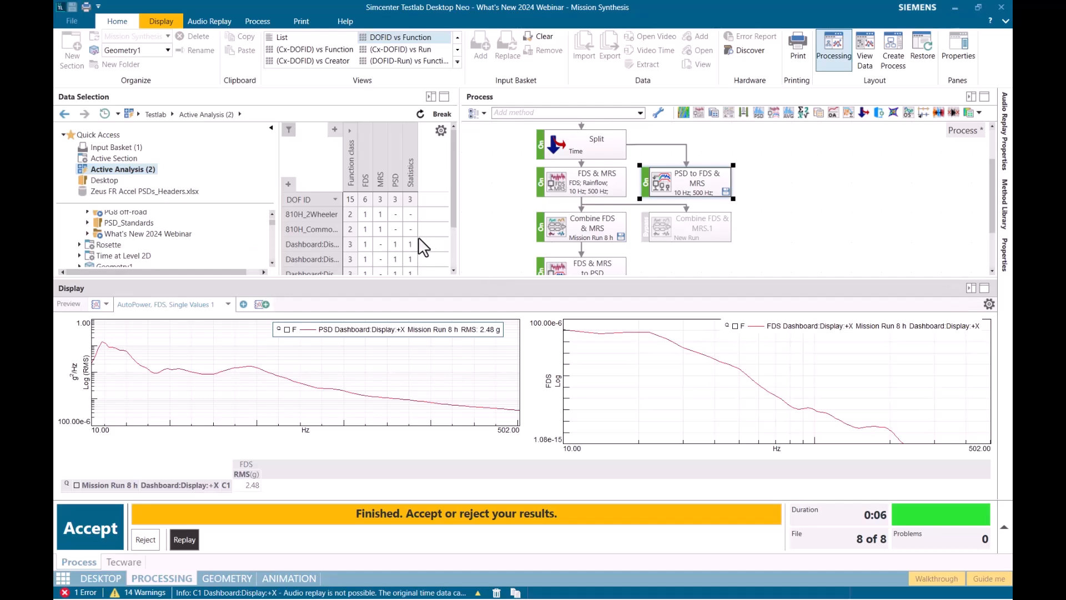
scroll(418, 237, down, 1)
click(365, 259)
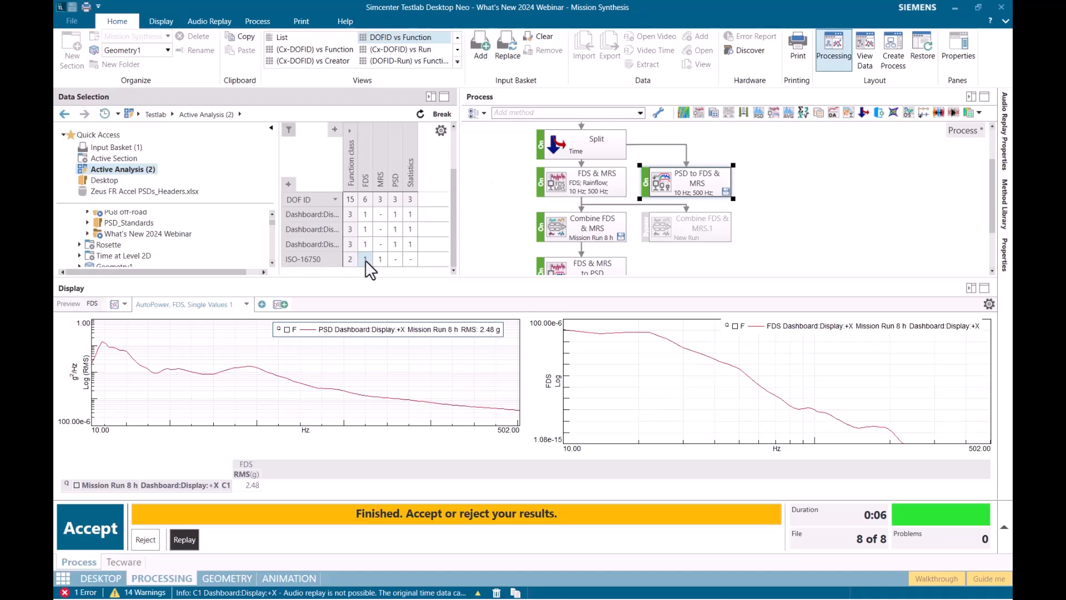
drag(366, 259, 626, 371)
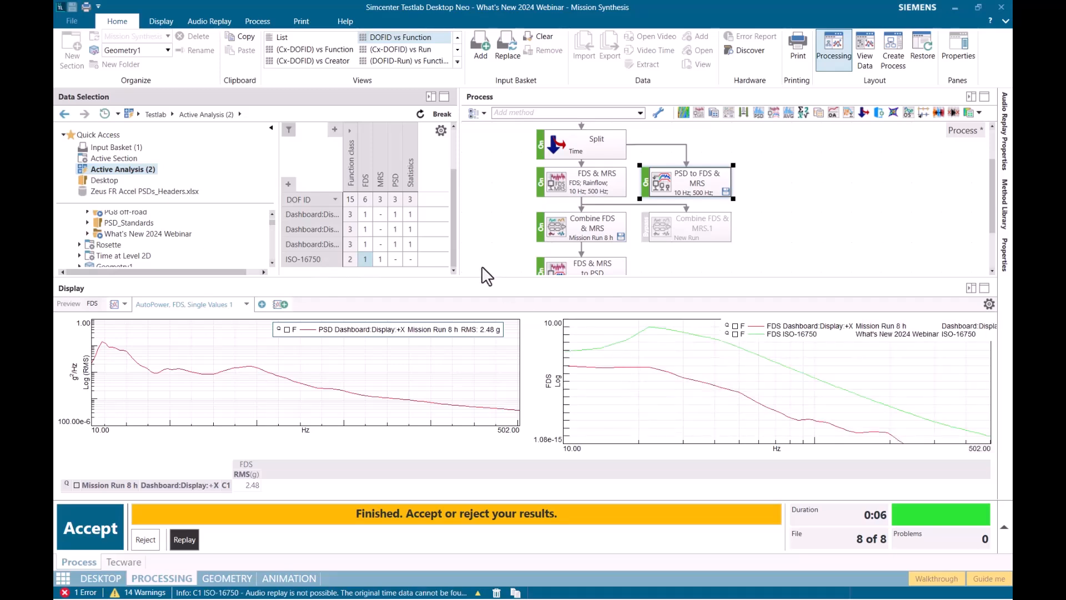
scroll(395, 234, up, 1)
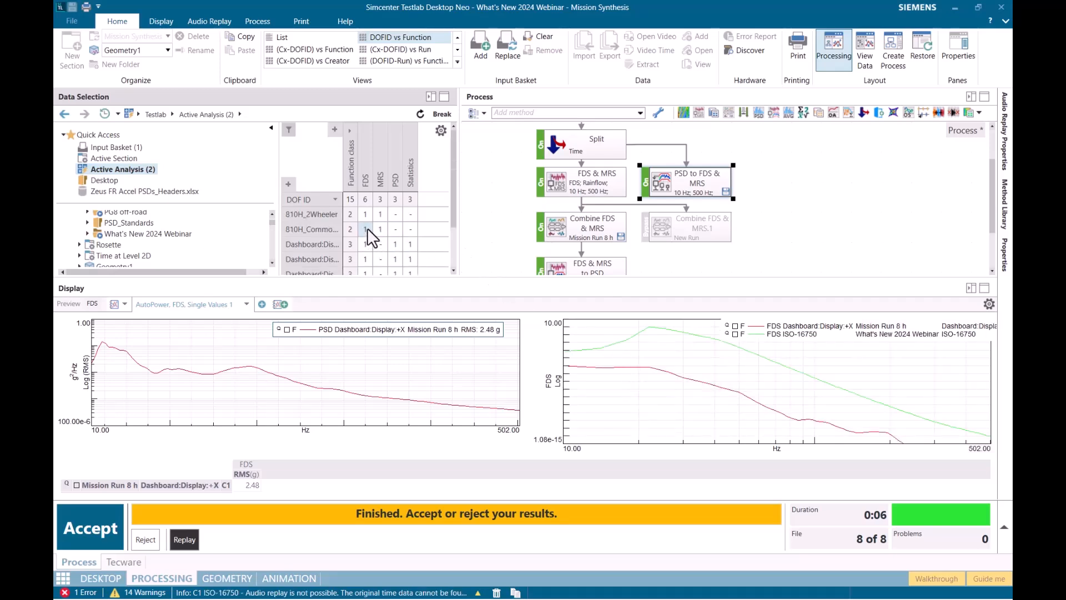
mouse_move(365, 215)
mouse_down()
mouse_move(450, 209)
mouse_move(653, 341)
mouse_move(650, 391)
mouse_up()
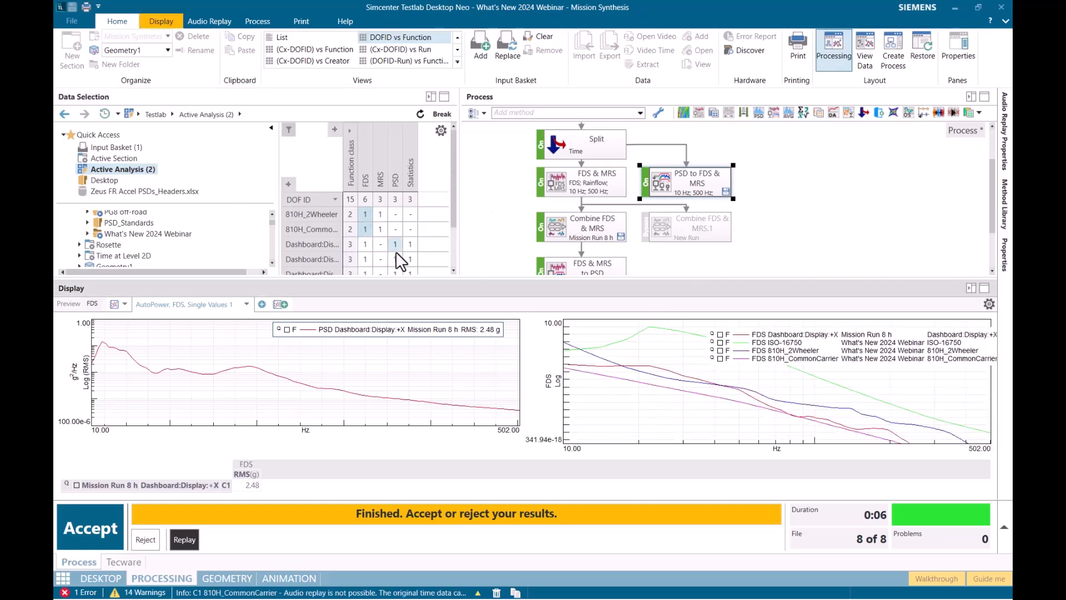
- Overlay the ISO-16750, 810H_2Wheeler and 810H_CommonCarrier PSDs from the PSD_Standards run on the mission +X PSD plot
scroll(395, 252, down, 1)
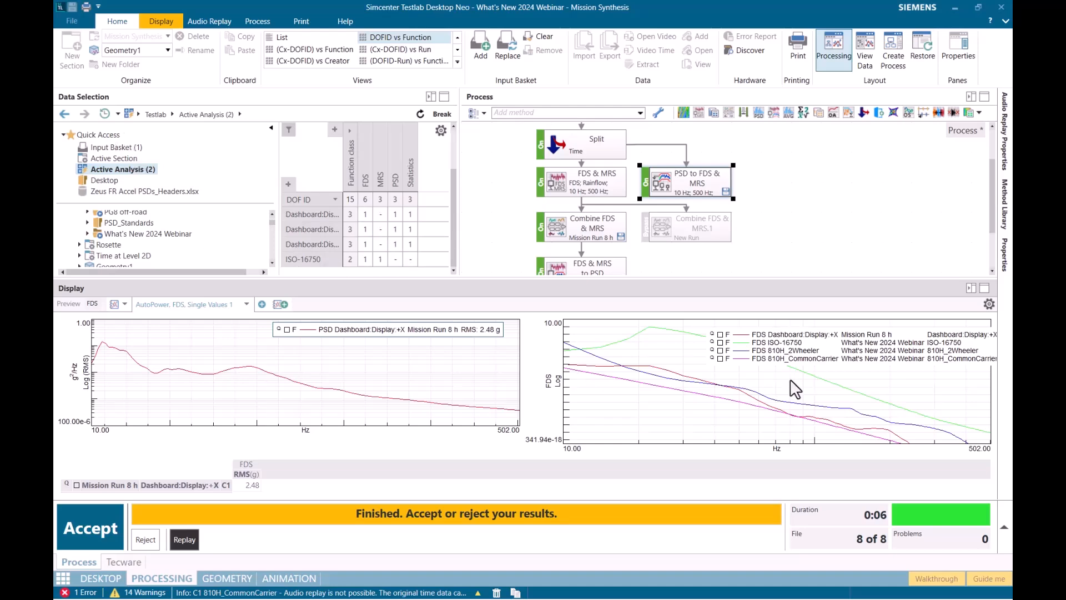
click(125, 147)
scroll(149, 225, up, 5)
scroll(155, 227, down, 2)
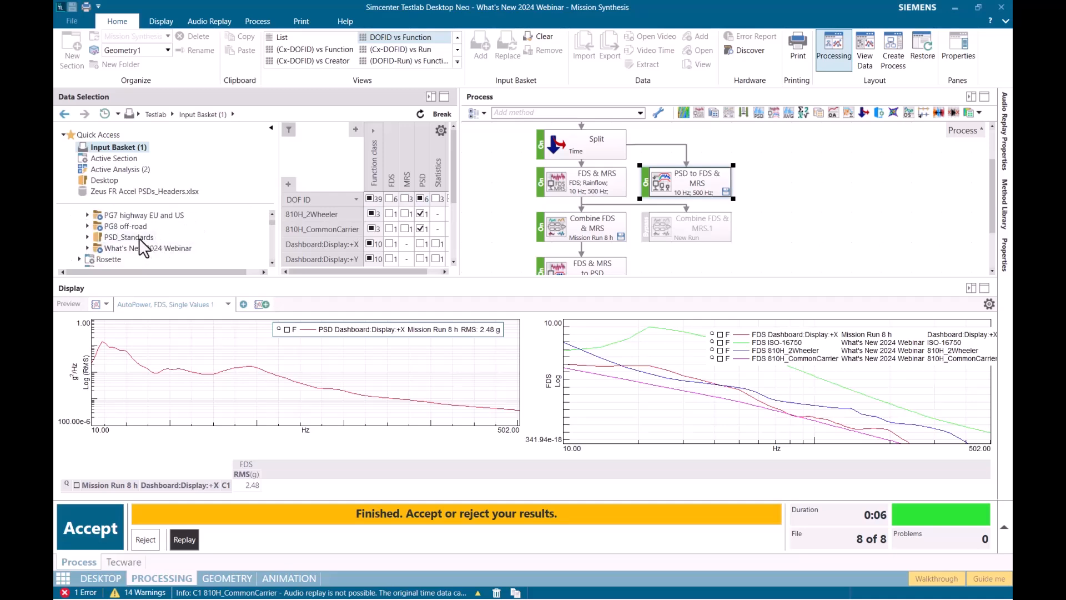
click(138, 238)
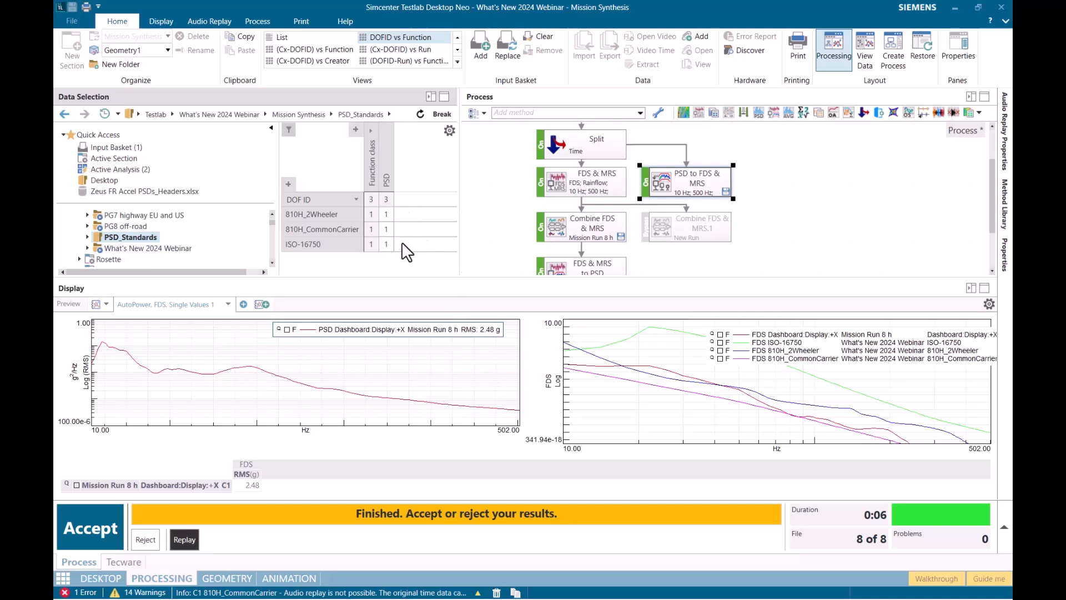
click(386, 244)
mouse_move(386, 244)
mouse_down()
mouse_move(402, 238)
mouse_move(354, 362)
mouse_up()
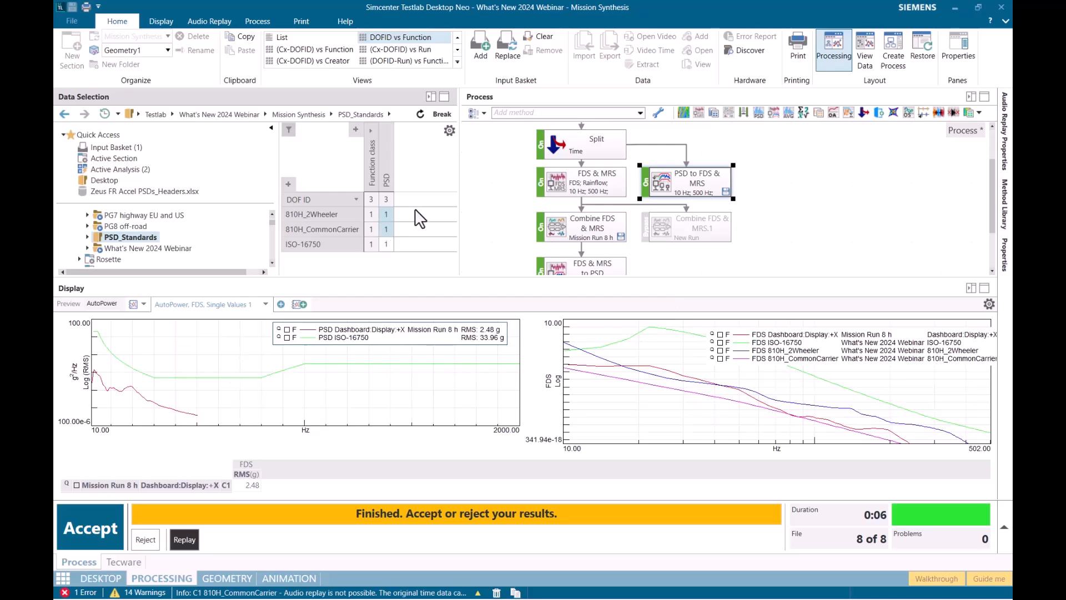
drag(392, 211, 346, 355)
- Maximize the comparison display, raise the FDS legend and highlight the ISO-16750 FDS curve
double_click(545, 284)
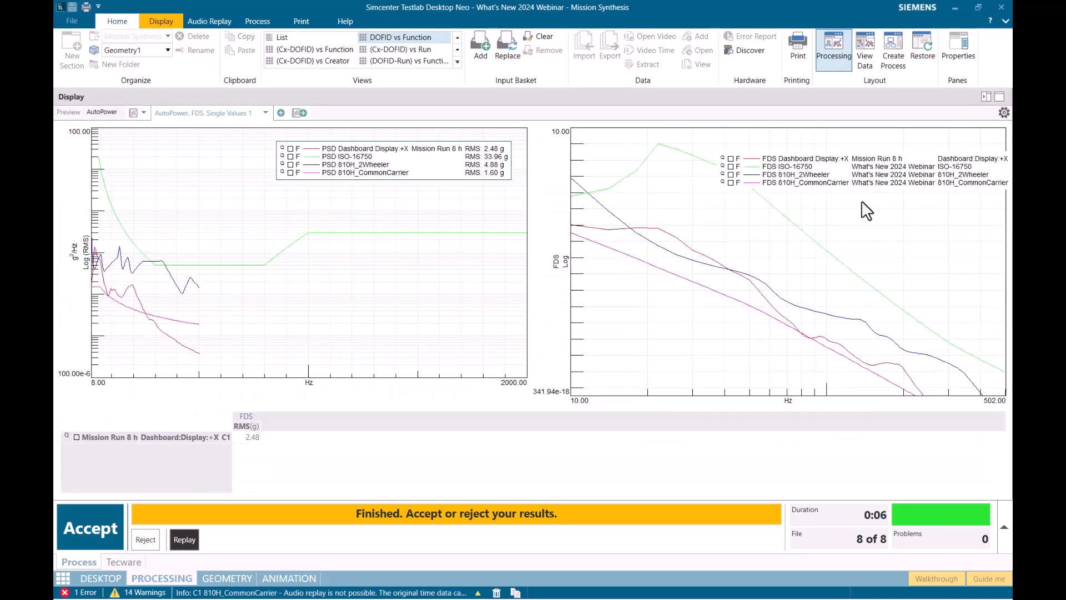
drag(791, 151, 794, 135)
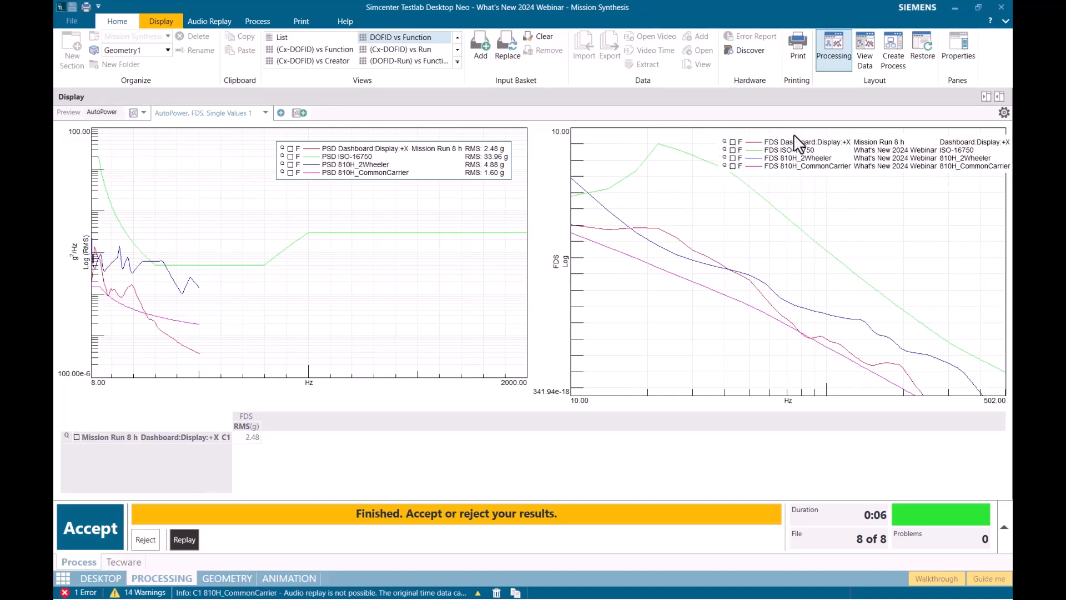
click(756, 150)
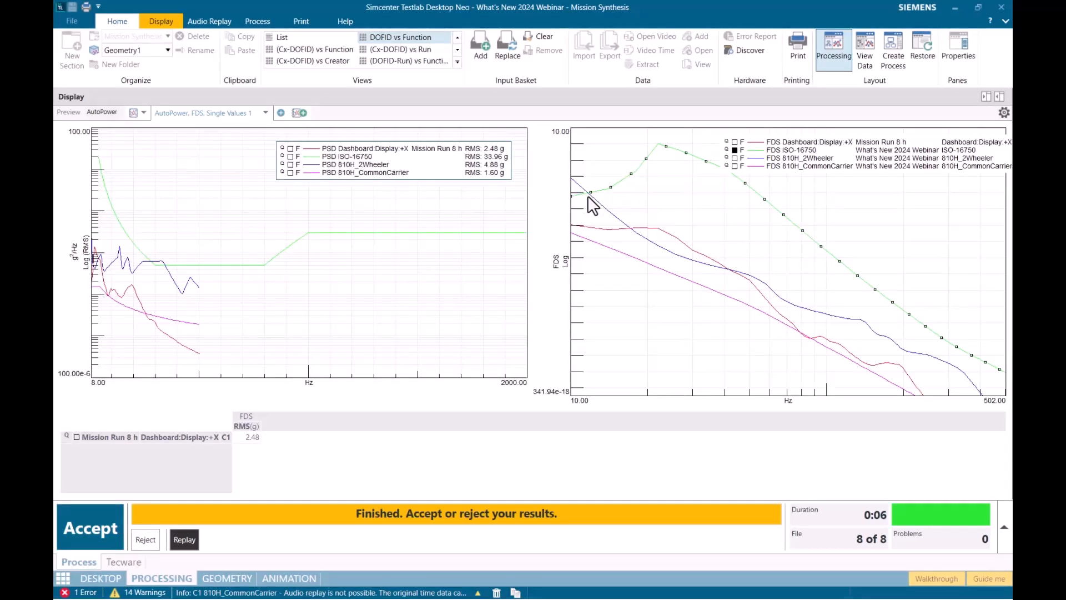
- Add a single coupled frequency cursor to the FDS plot and position it at about 14.5 Hz
right_click(605, 167)
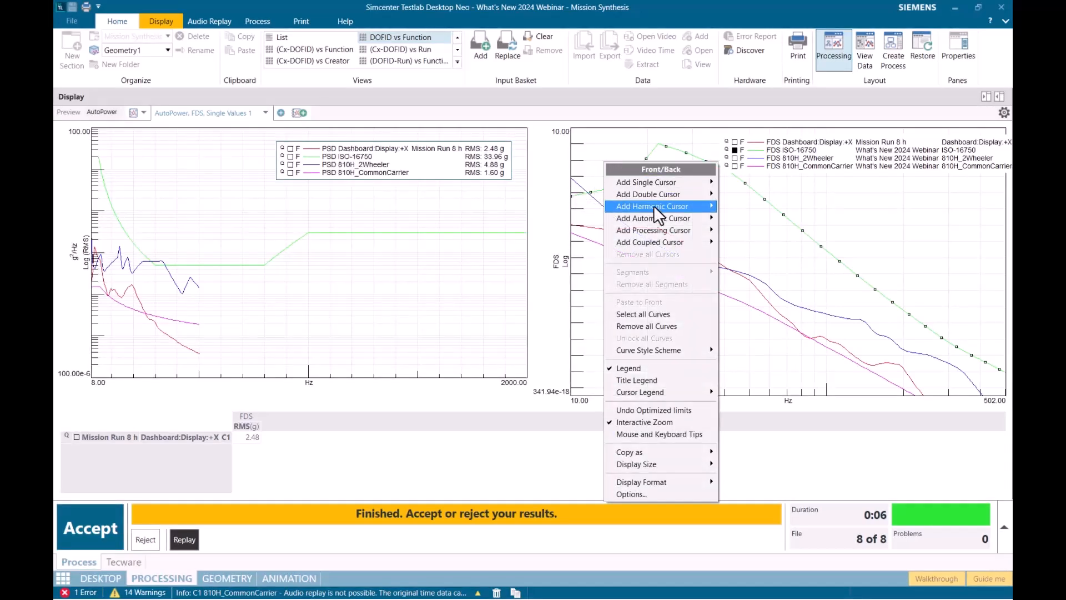
mouse_move(655, 239)
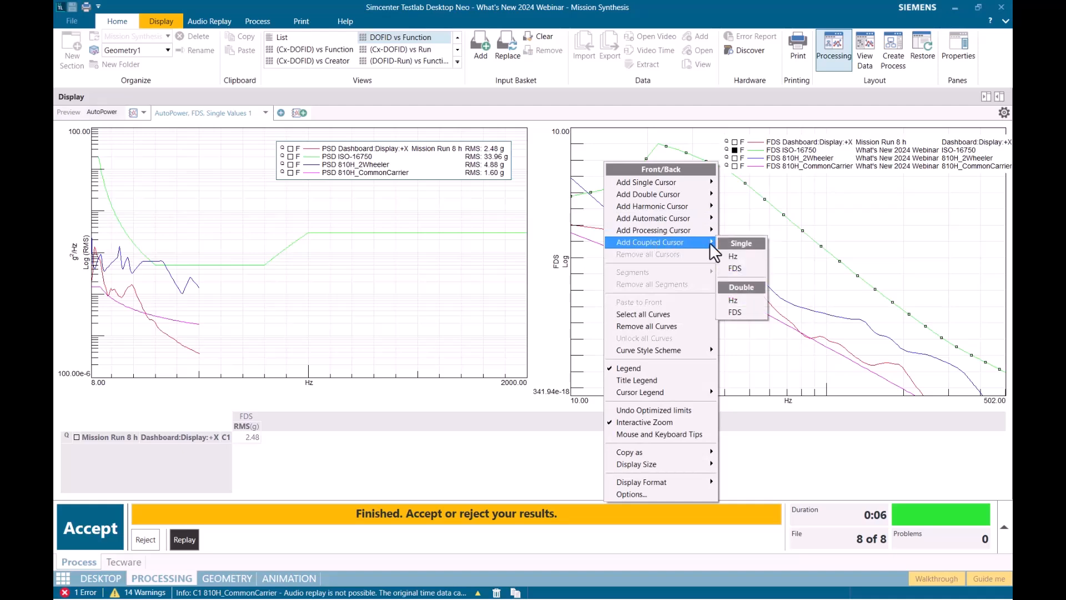
click(731, 255)
drag(789, 251, 587, 252)
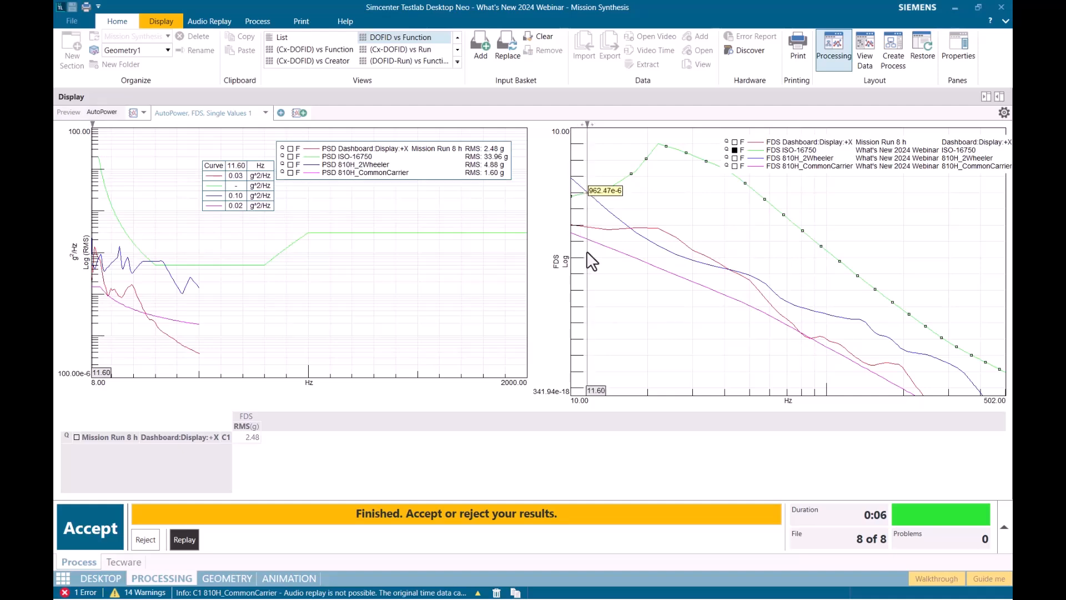
drag(587, 252, 604, 221)
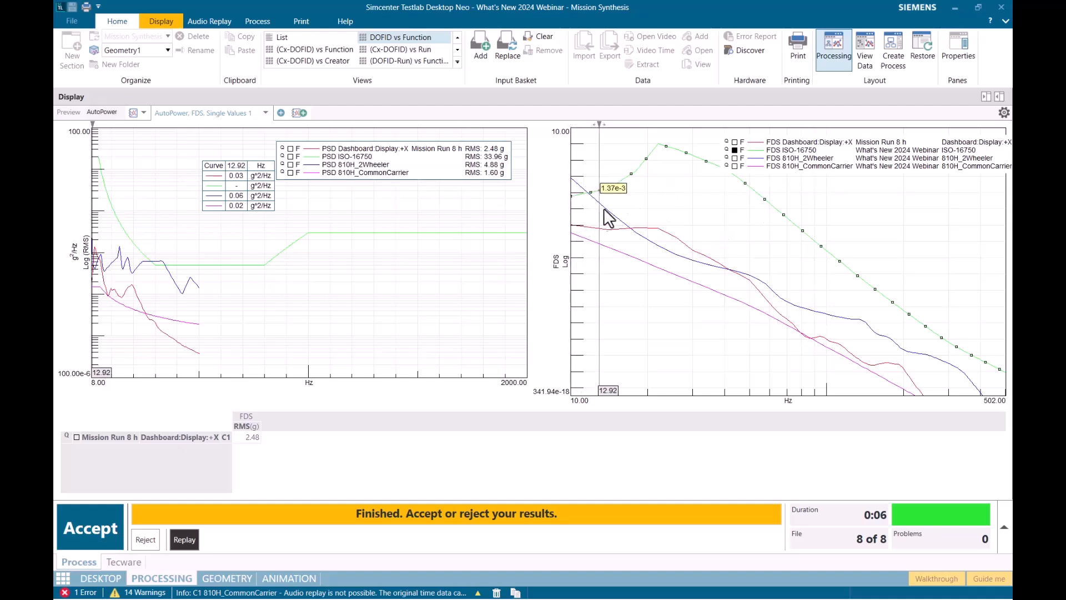
drag(602, 153, 613, 164)
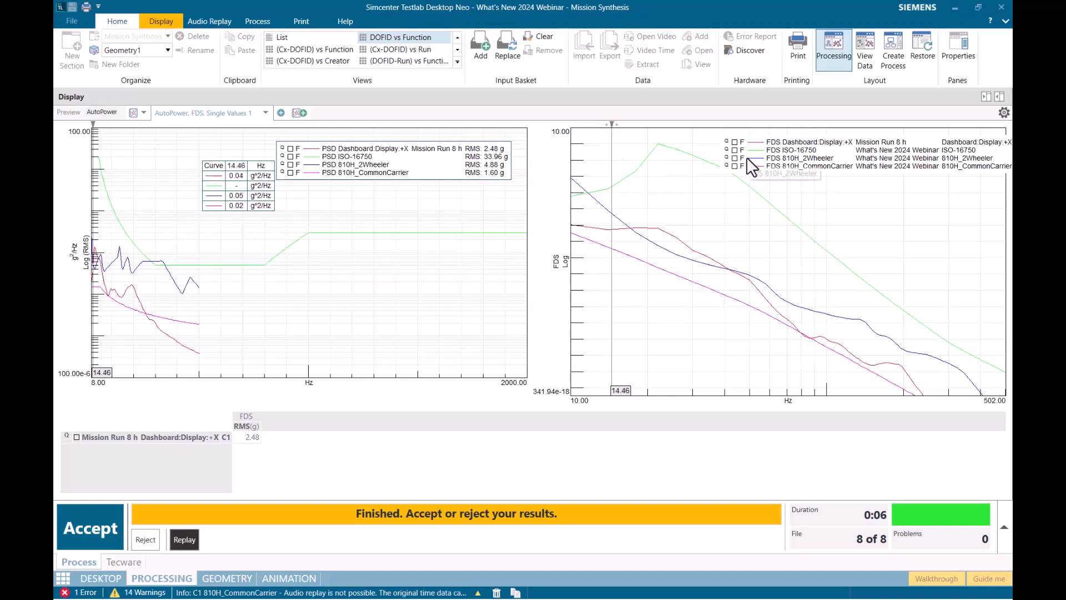
- Compare the mission +X and 810H_2Wheeler FDS values with the coupled cursor at about 13.6 Hz and 25.4 Hz
click(734, 142)
drag(610, 196, 604, 196)
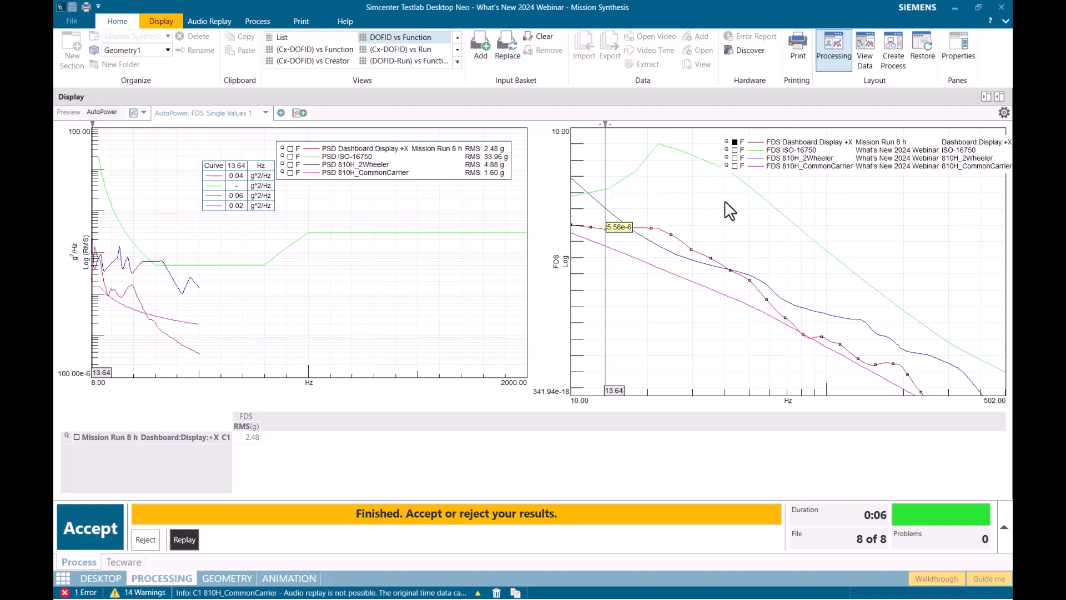
click(752, 157)
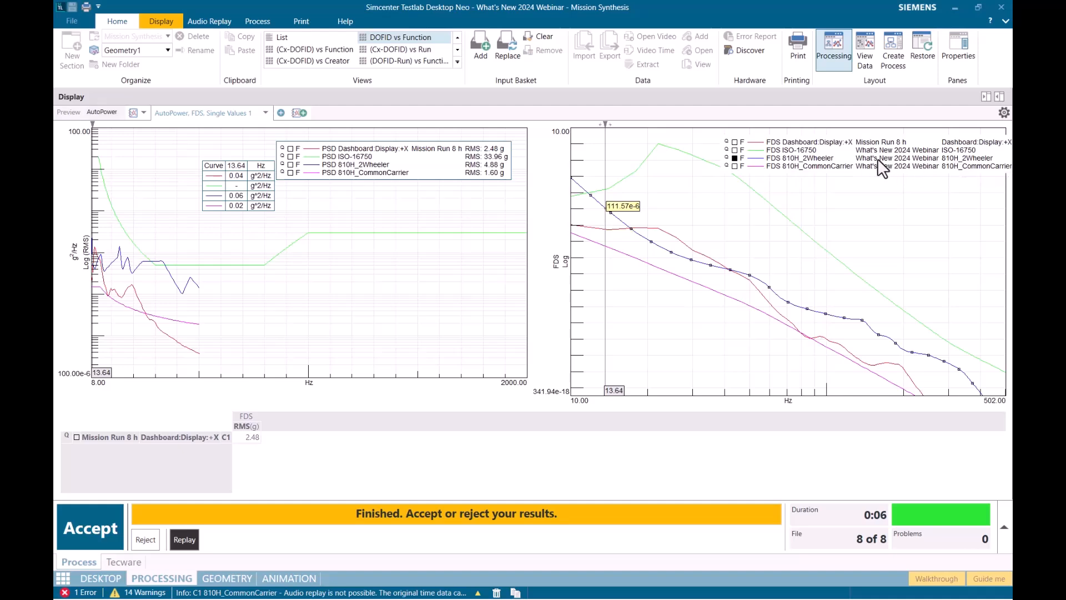
drag(604, 188, 674, 217)
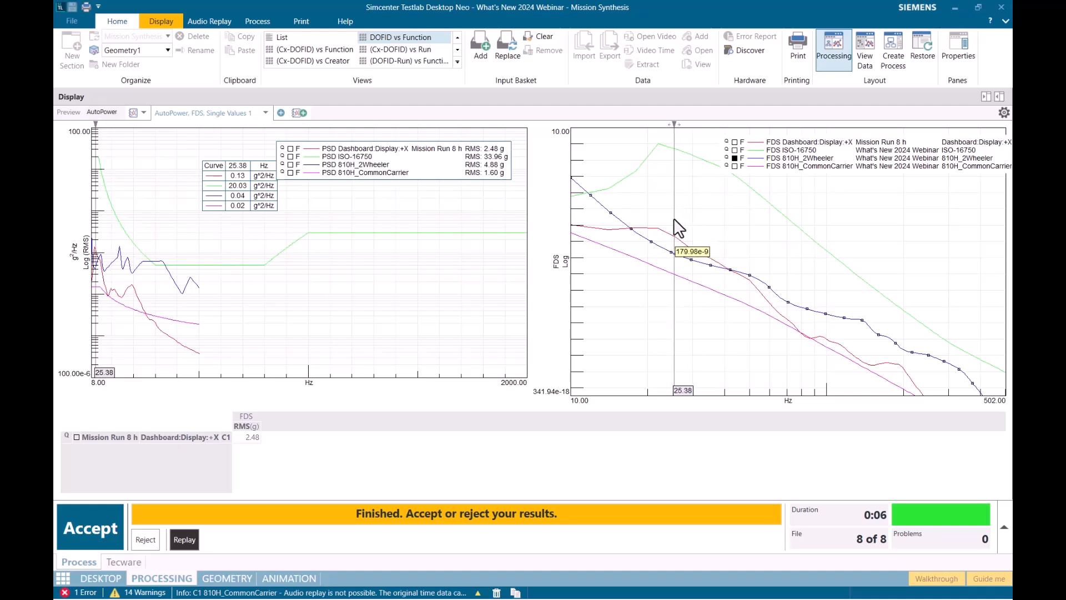
click(753, 142)
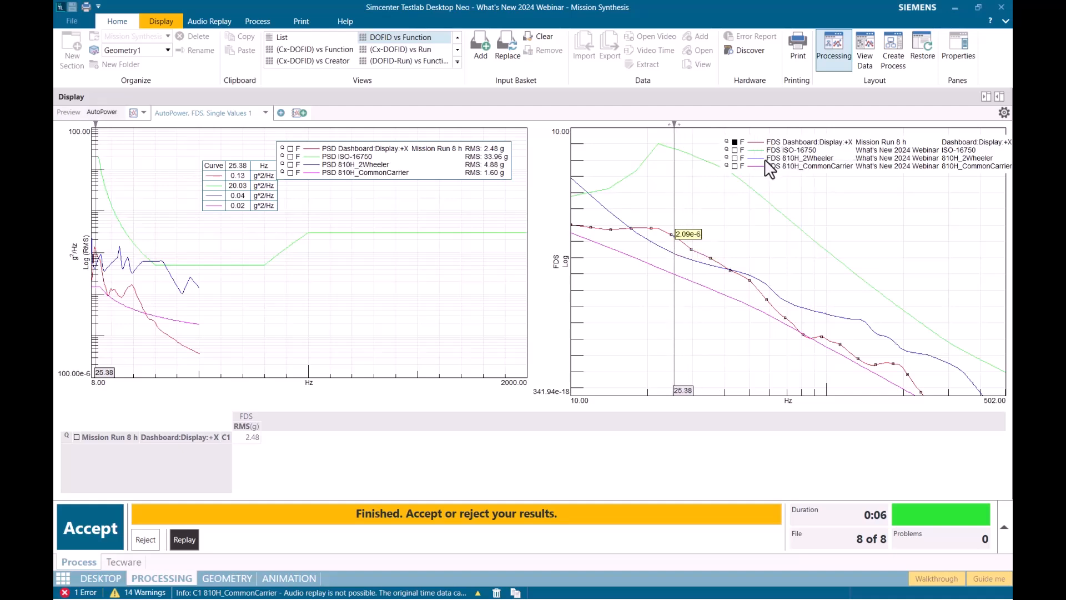
- Highlight the 810H_2Wheeler FDS curve, move the coupled cursor to about 28.4 Hz and zoom the PSD plot to about 8–454 Hz
click(783, 159)
mouse_move(672, 182)
mouse_down()
mouse_move(624, 181)
mouse_move(719, 171)
mouse_move(687, 175)
mouse_up()
drag(190, 289, 69, 285)
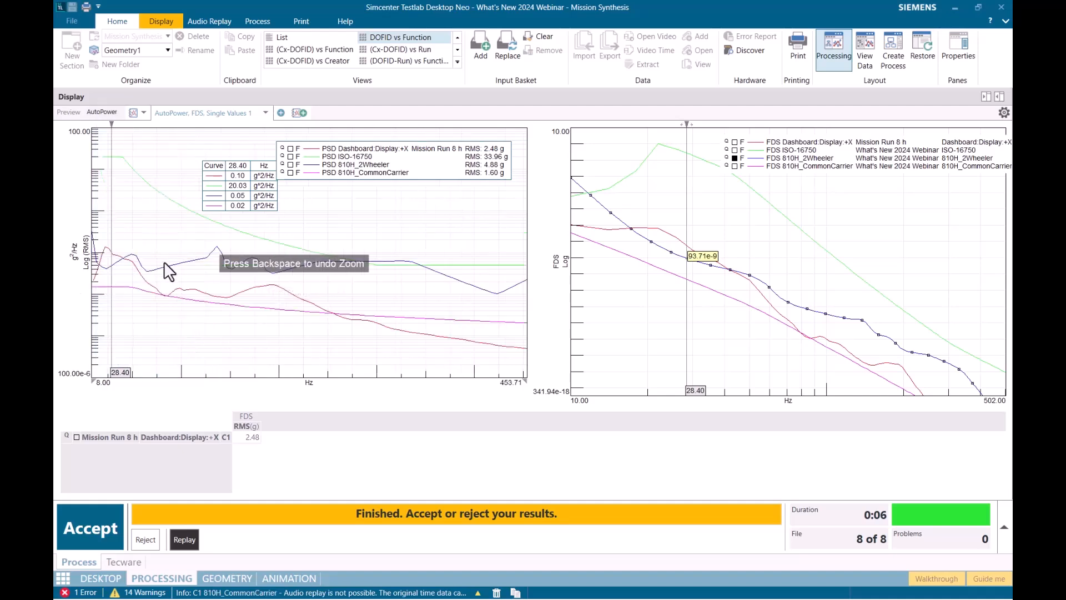
- Highlight the mission +X PSD curve, move the coupled cursor to about 37.7 Hz and clear the 810H_2Wheeler FDS highlight
click(315, 149)
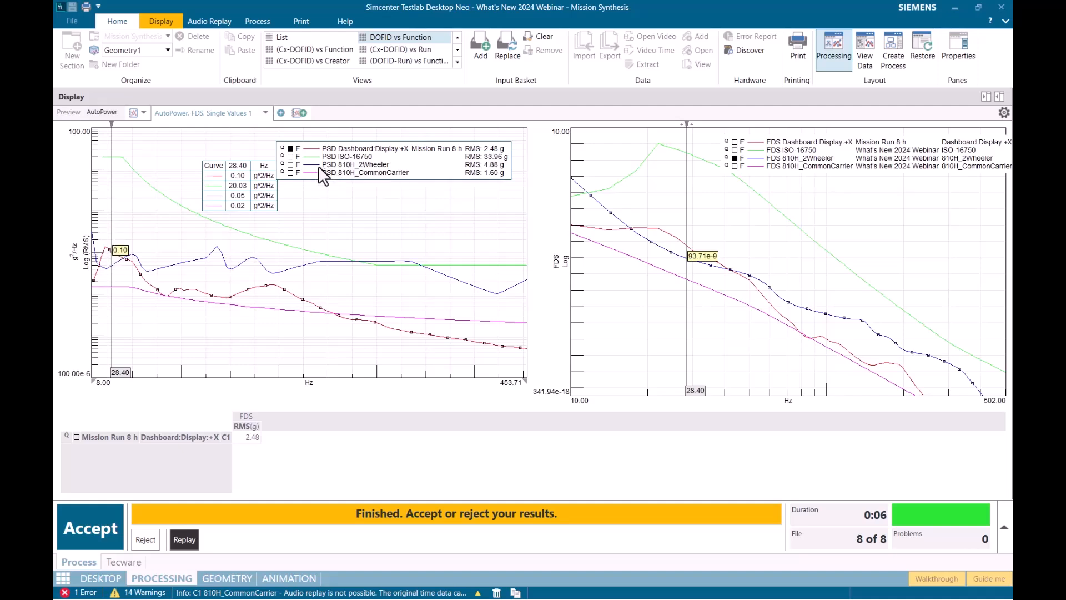
mouse_move(110, 206)
mouse_down()
mouse_move(121, 205)
mouse_move(98, 210)
mouse_move(120, 216)
mouse_up()
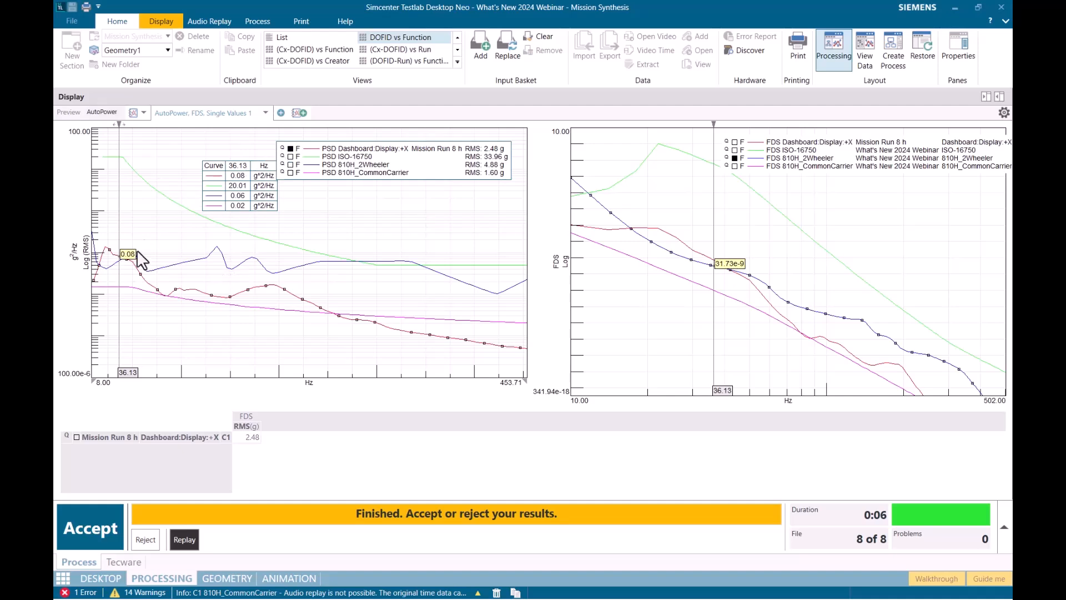
mouse_move(118, 224)
mouse_down()
mouse_move(99, 206)
mouse_move(120, 215)
mouse_up()
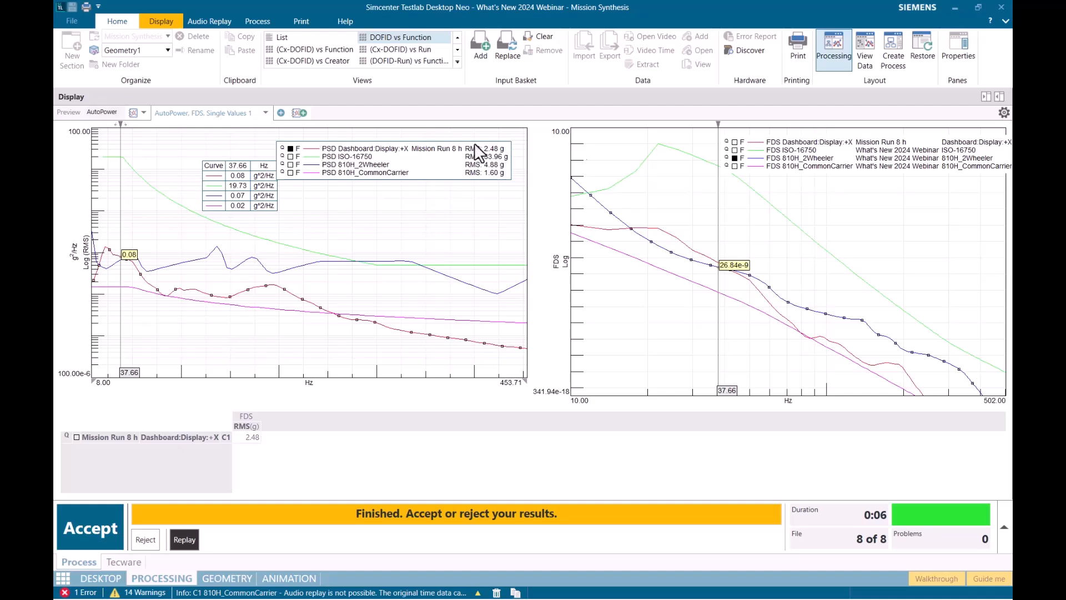
click(816, 159)
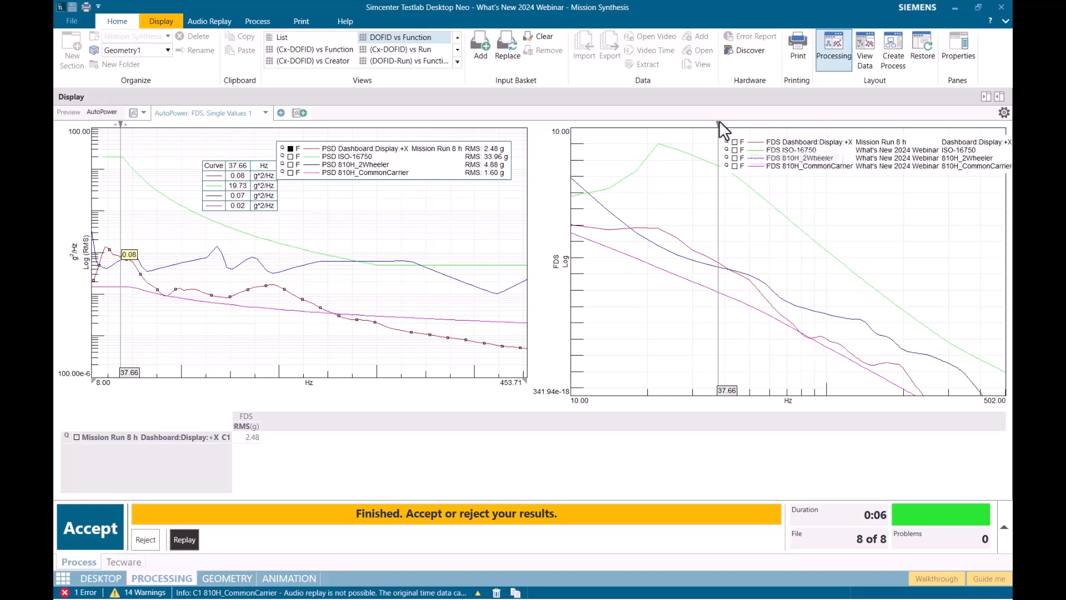
- Restore the display pane to its normal size and switch to the PowerPoint slide show, advancing to the Critical Plane Approach slide
double_click(704, 92)
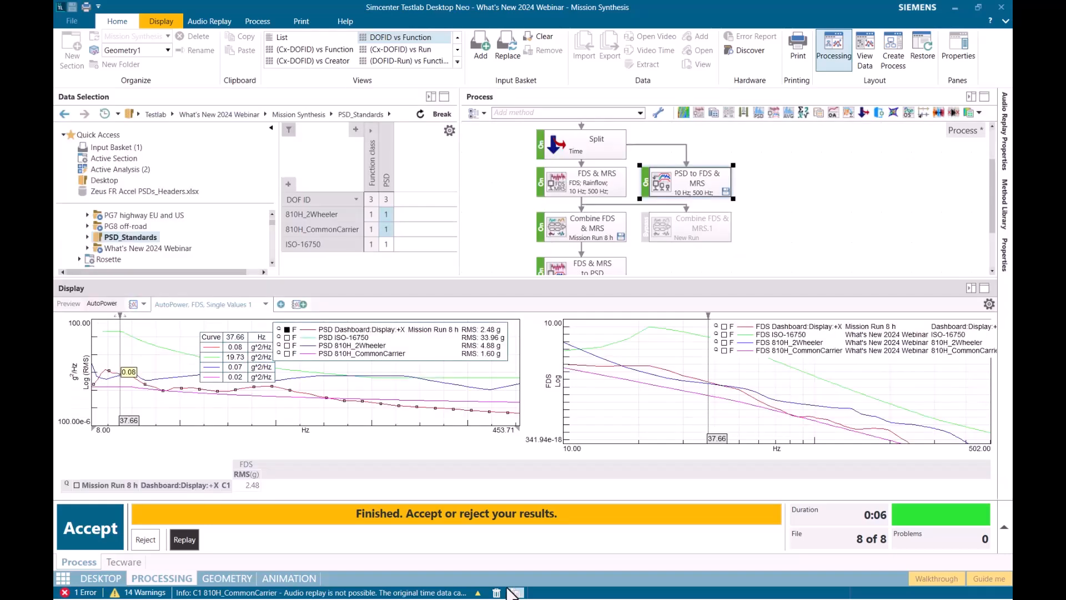
key(alt+Tab)
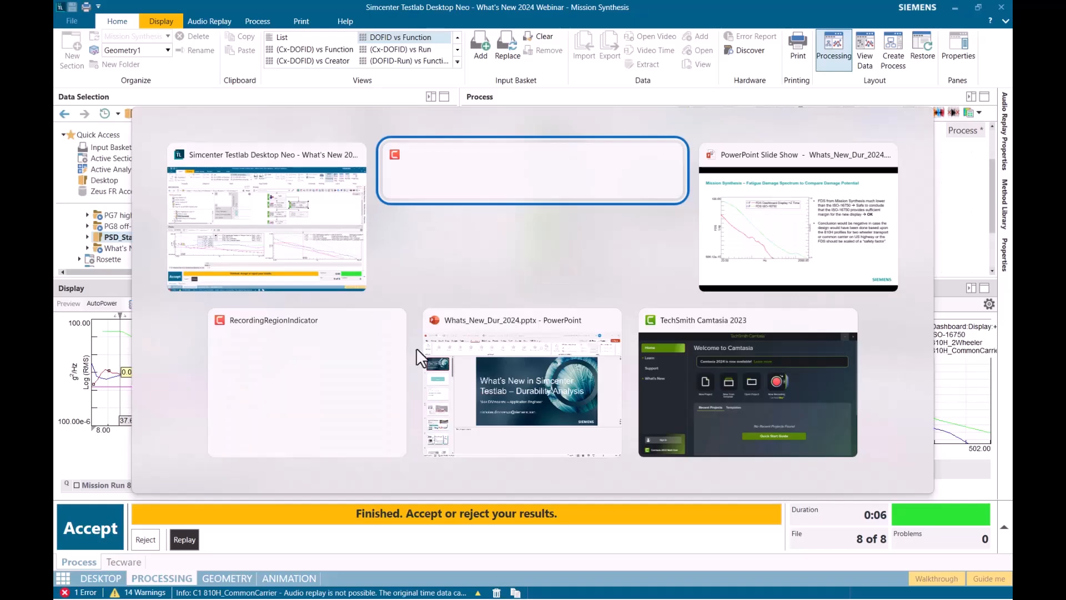
click(819, 220)
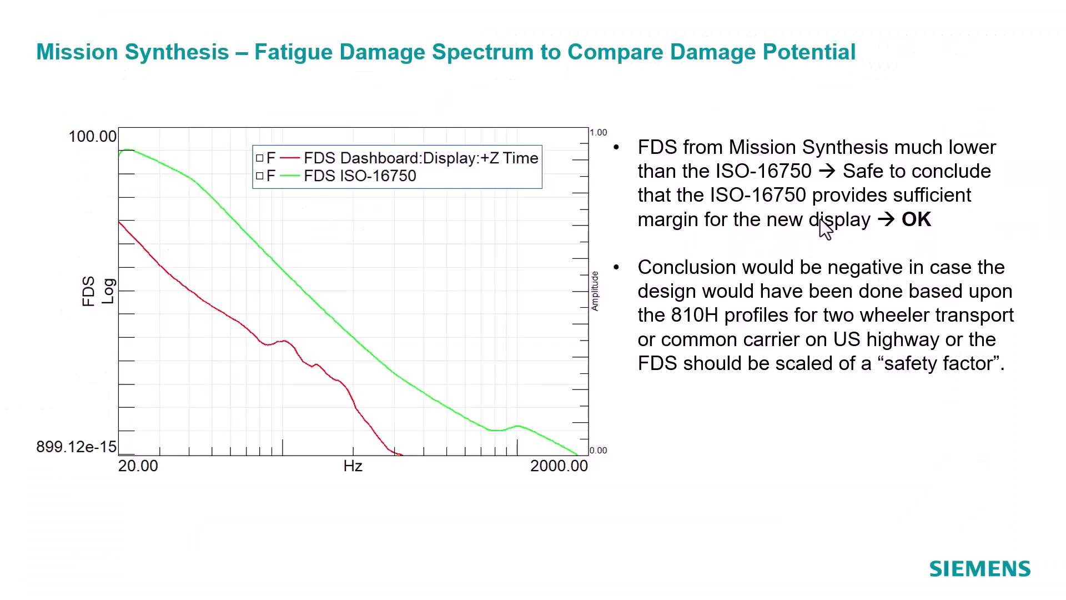
click(585, 122)
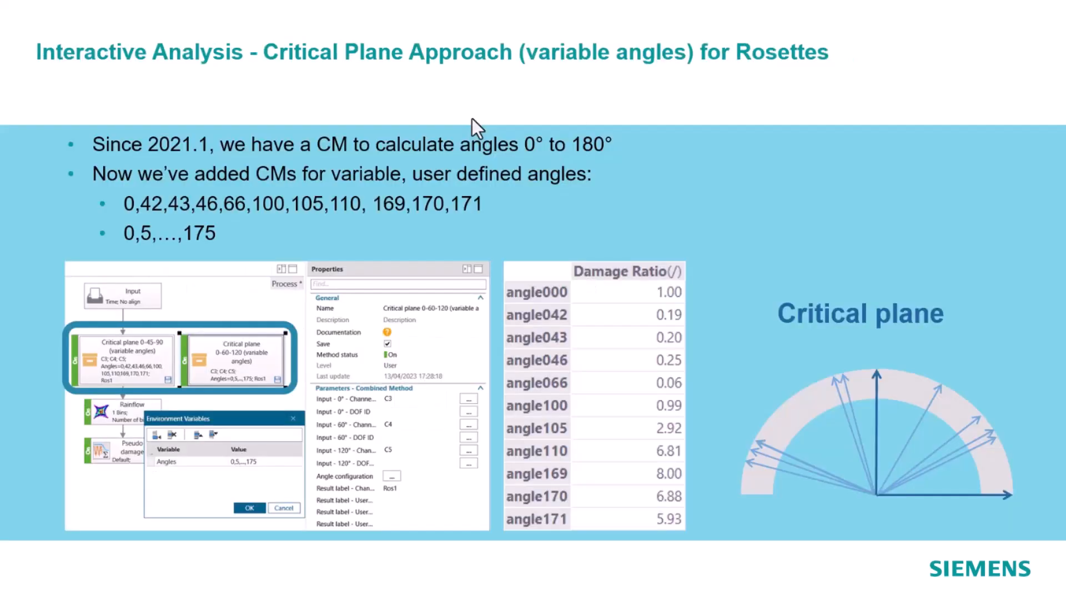
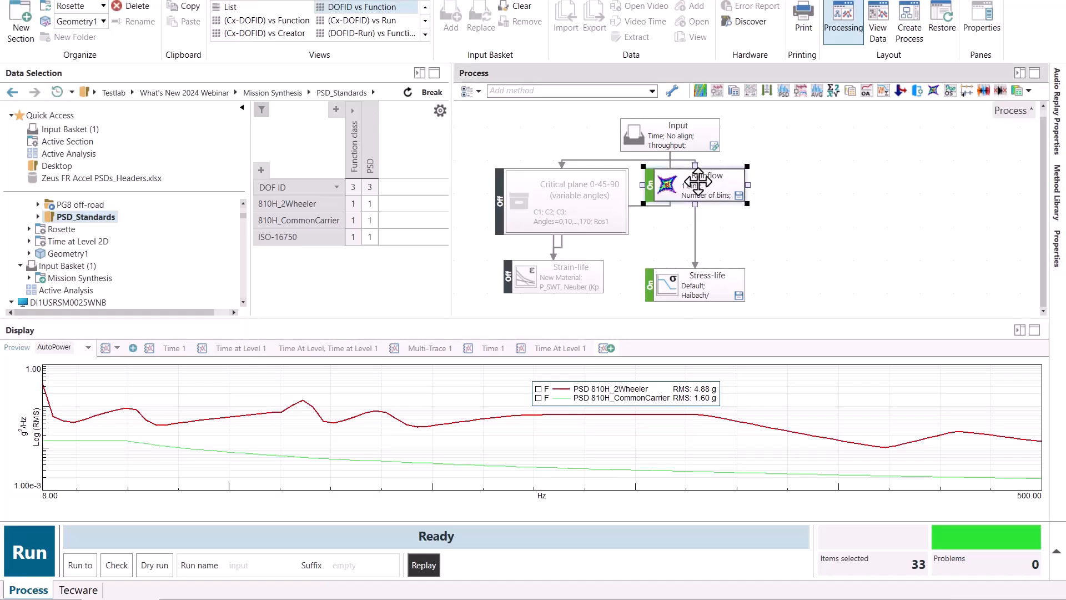
- Delete the Rainflow and Stress-life methods and turn on the Critical plane 0-45-90 and Strain-life methods
ctrl+click(713, 277)
key(Delete)
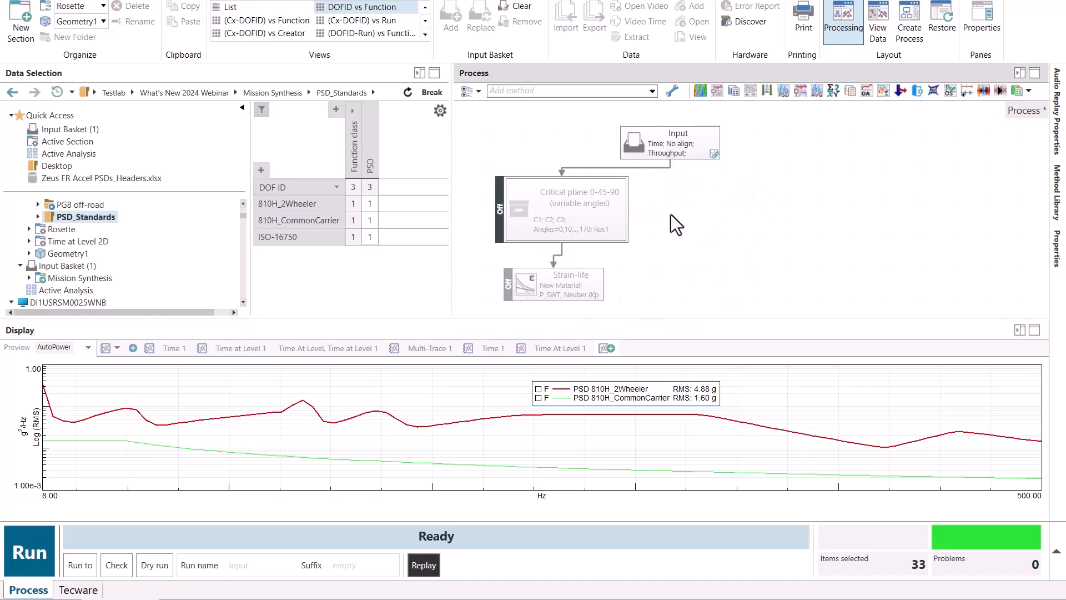
click(575, 200)
click(501, 209)
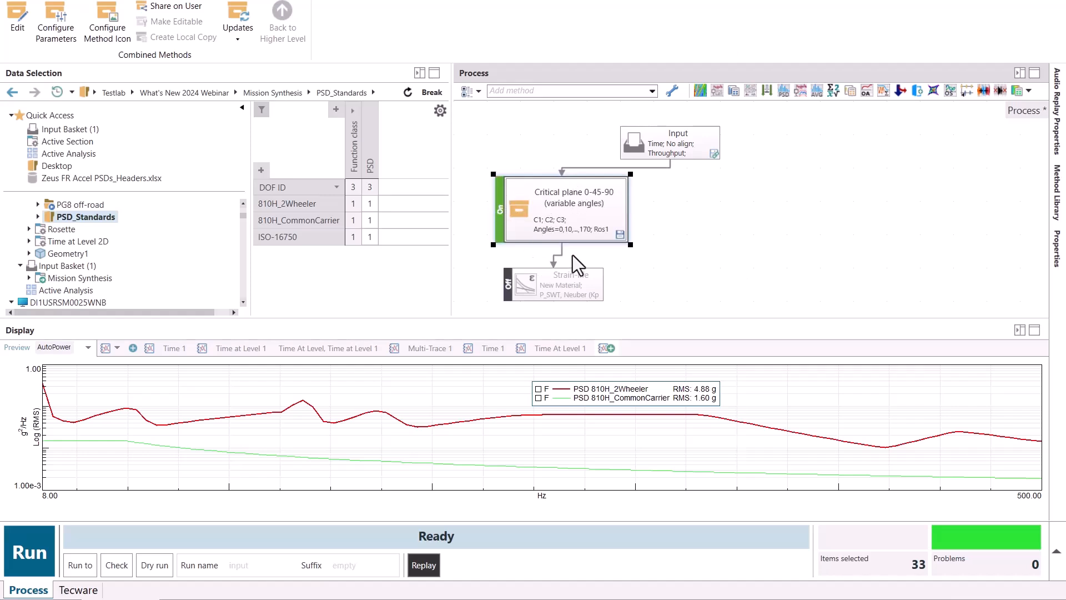
click(508, 289)
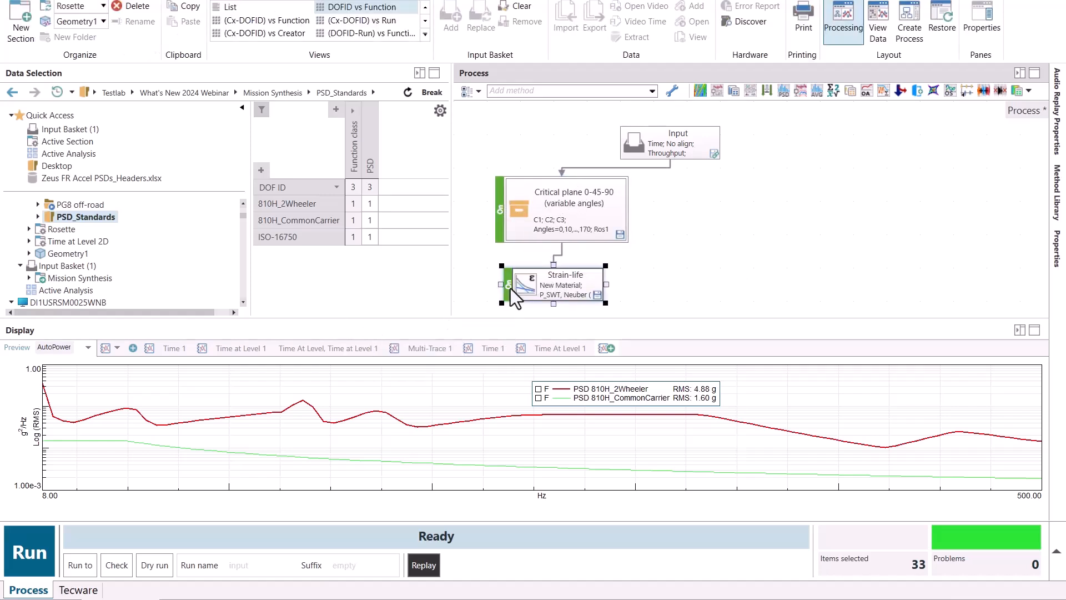
- Align the Strain-life method directly beneath the Critical plane 0-45-90 method
mouse_move(607, 198)
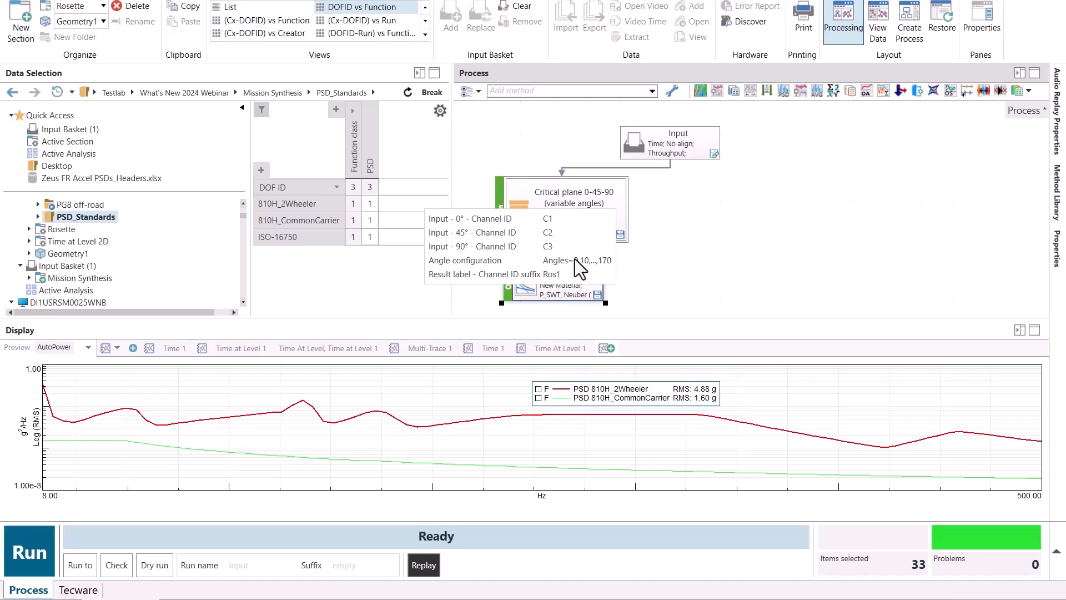
click(719, 218)
drag(552, 284, 561, 274)
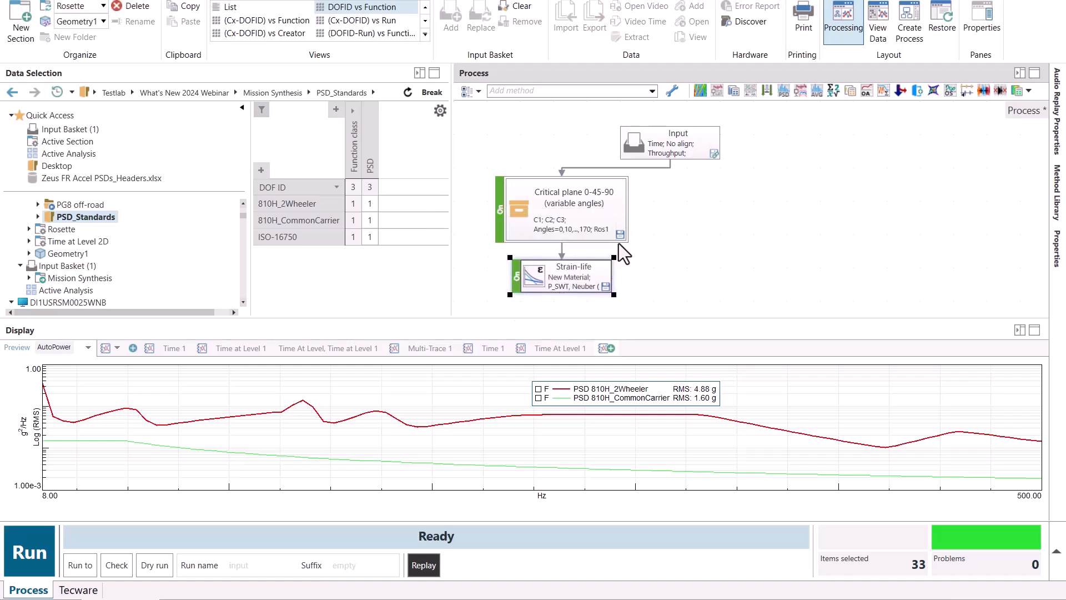
- Look inside the Critical plane 0-45-90 combined method and return to the main process
click(691, 230)
double_click(574, 202)
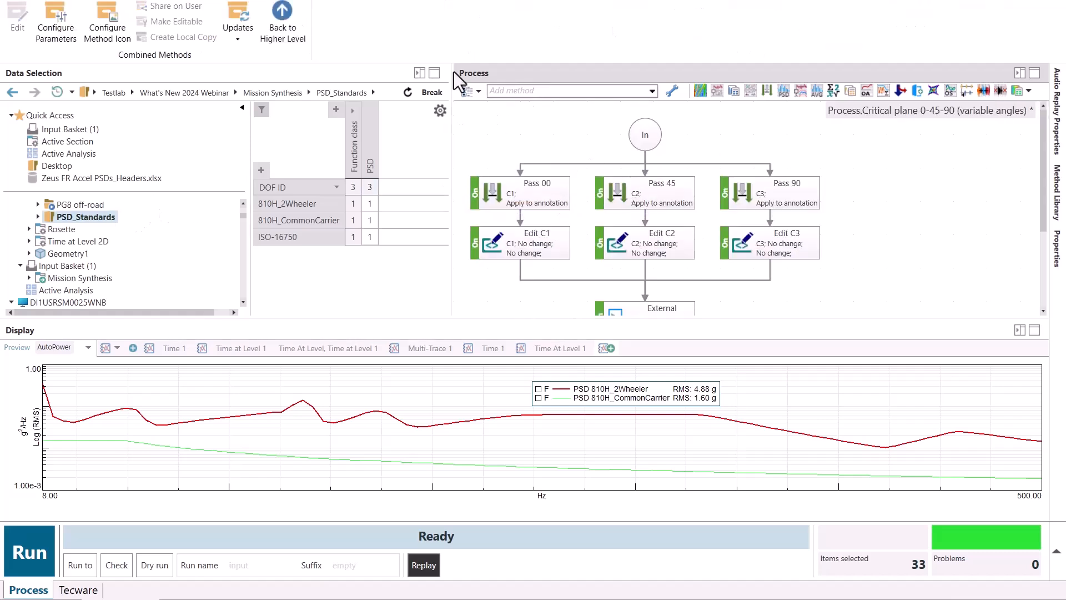
click(286, 22)
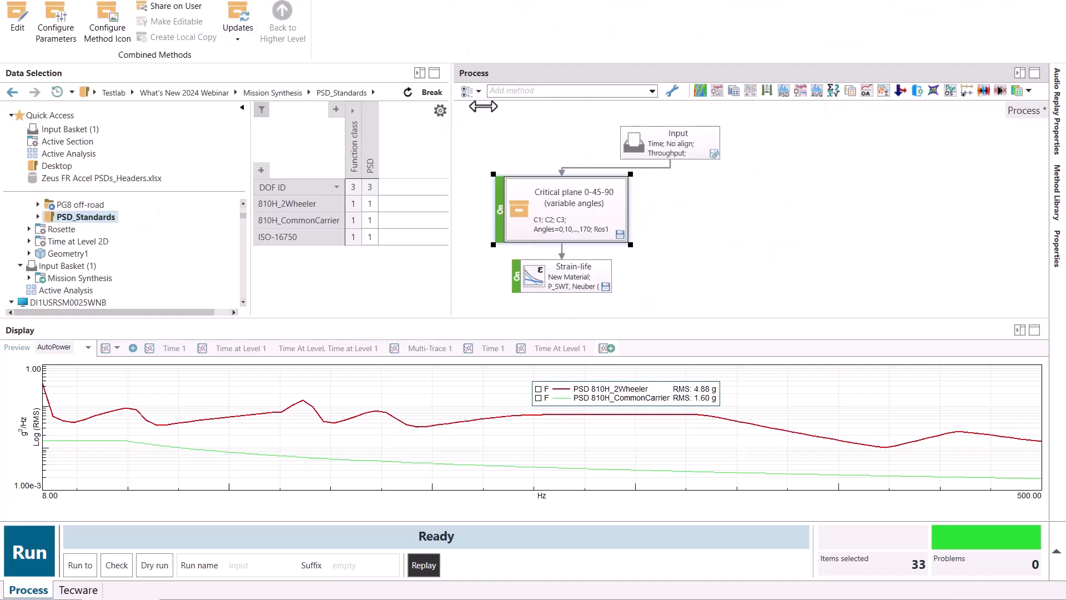
- Set the Angles variable in the Critical plane method's angle configuration to 0,10,120,125,135,140,145
click(1058, 261)
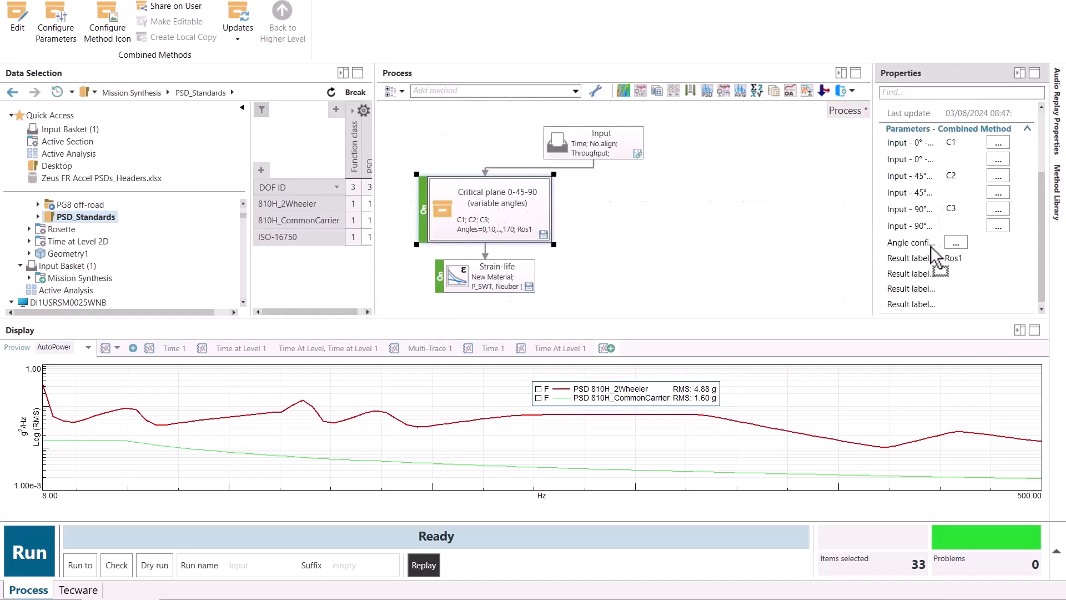
drag(871, 228, 683, 224)
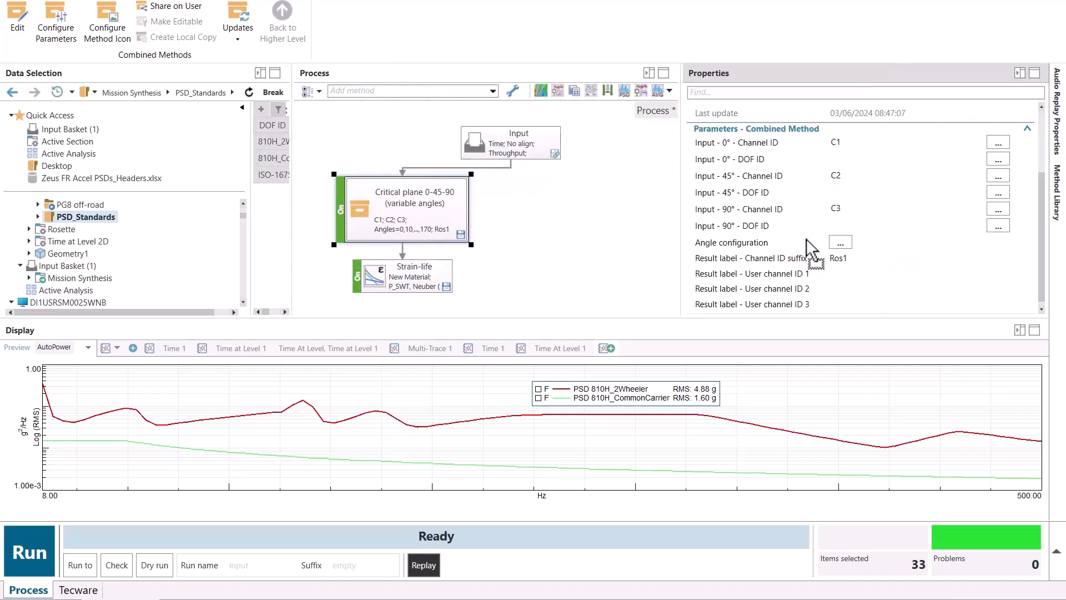
click(839, 241)
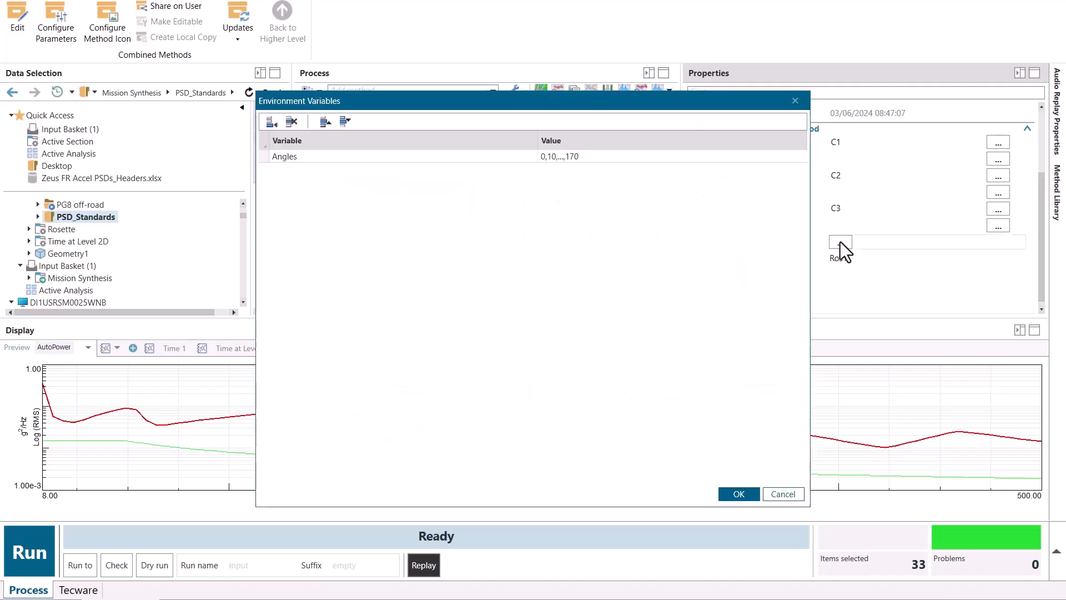
click(606, 155)
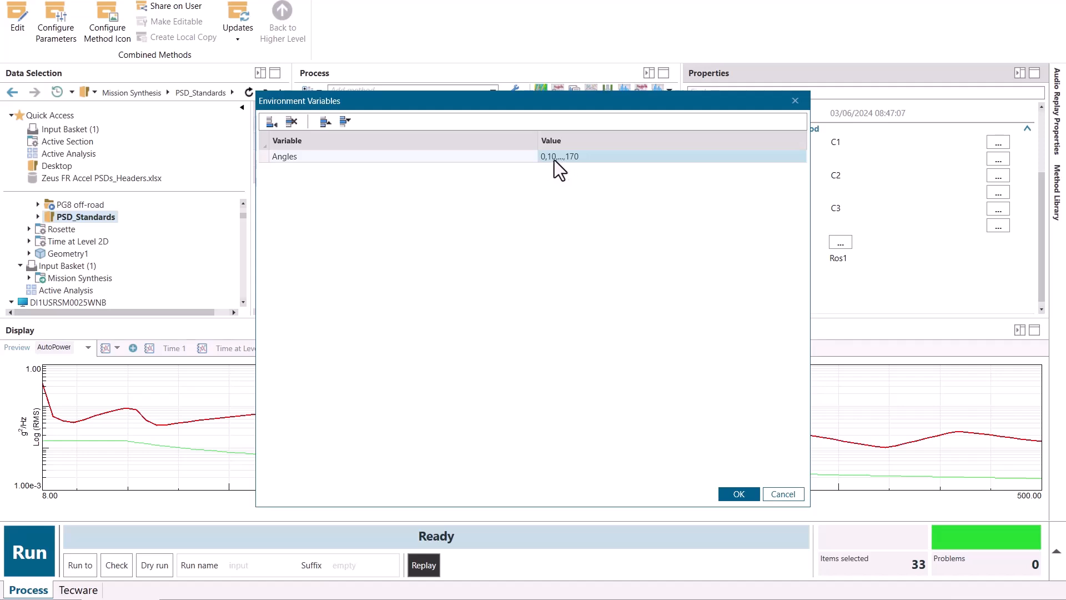
click(572, 158)
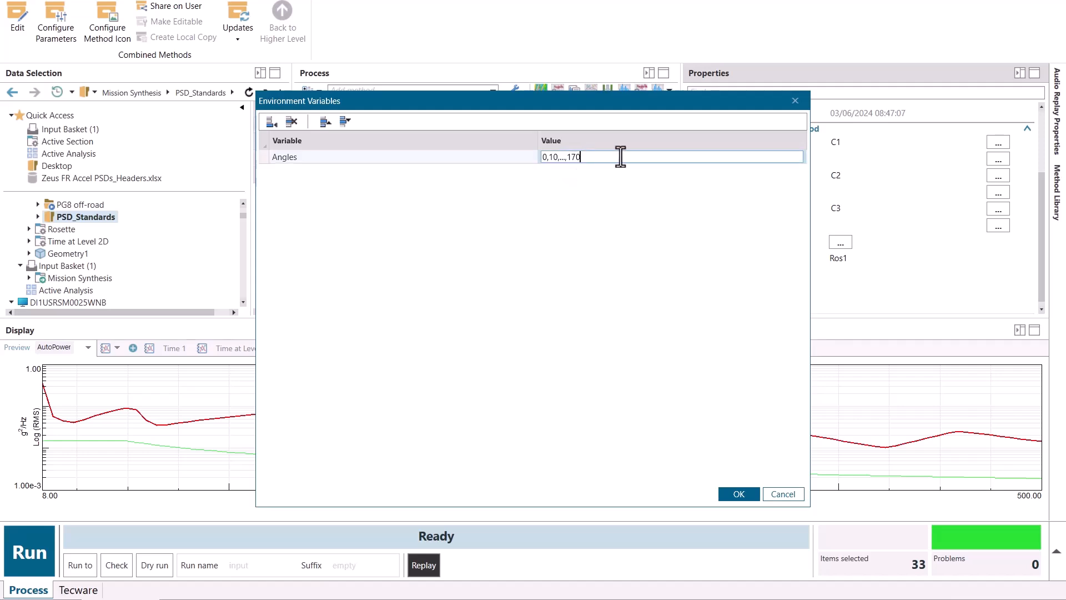
drag(580, 158, 558, 161)
text(120,25)
key(BackSpace)
key(BackSpace)
text(1)
click(741, 494)
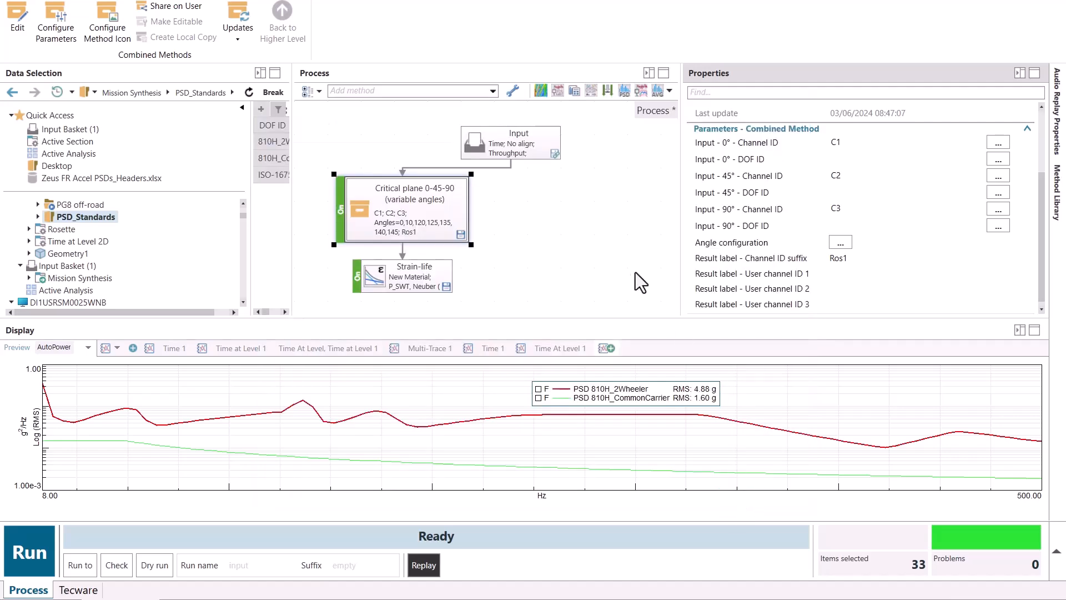
- Show the Strain-life method's properties and align the Critical plane and Strain-life methods together beneath the Input block
click(589, 249)
click(410, 275)
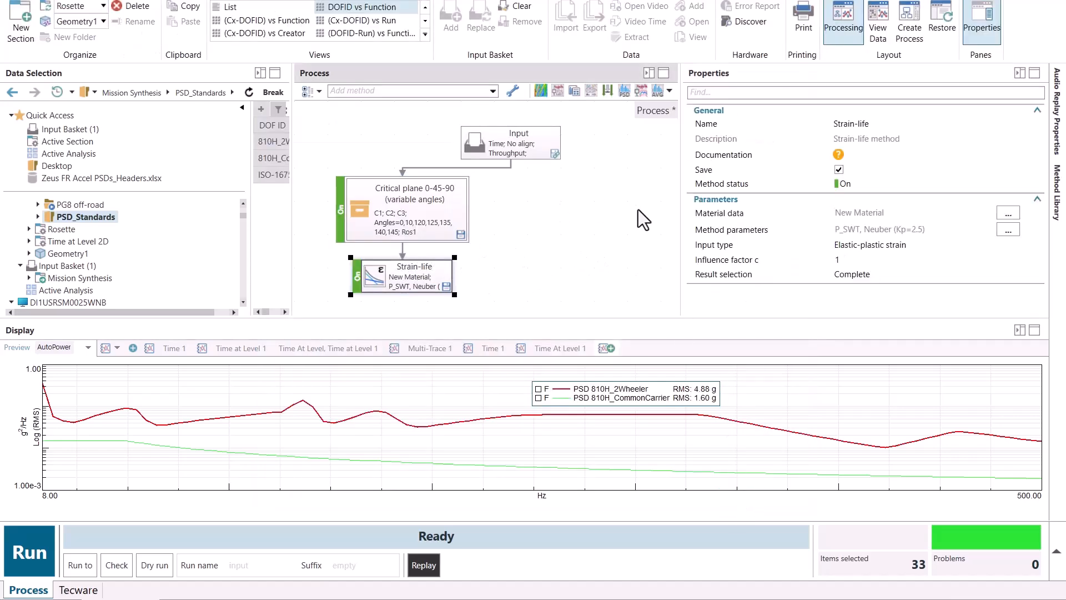
drag(326, 287, 525, 171)
drag(424, 207, 532, 208)
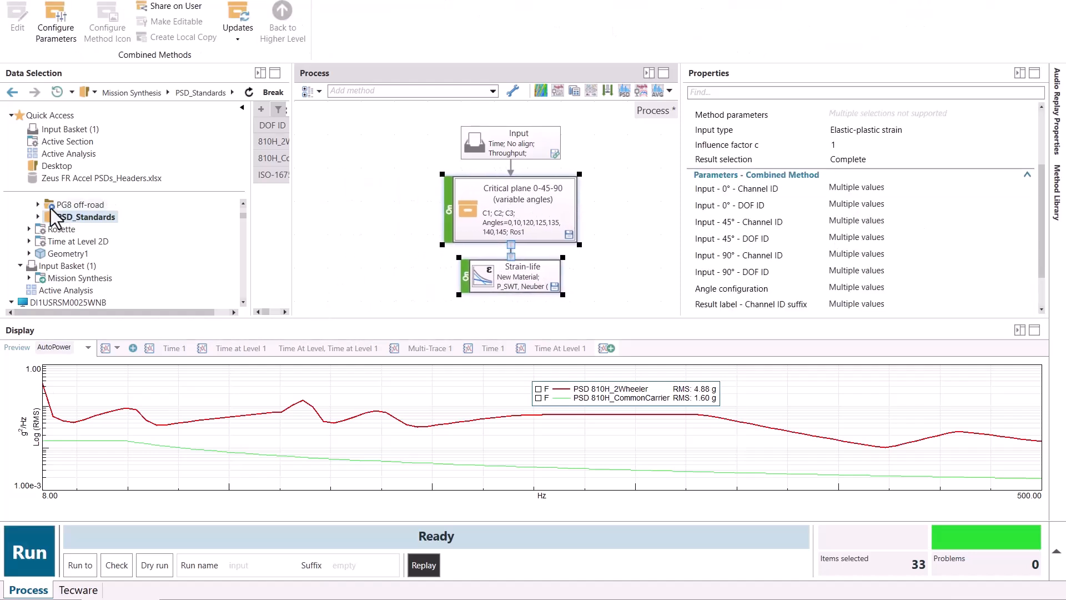
- Replace the input basket content with the strain_rosette run from the Rosette section
scroll(71, 257, up, 3)
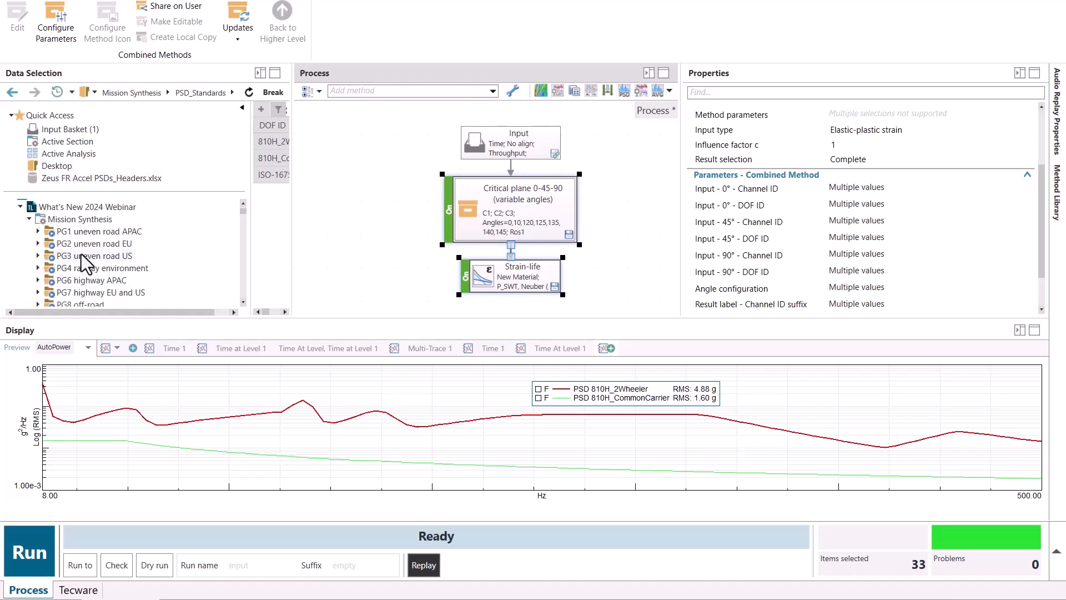
click(29, 220)
click(30, 232)
click(78, 243)
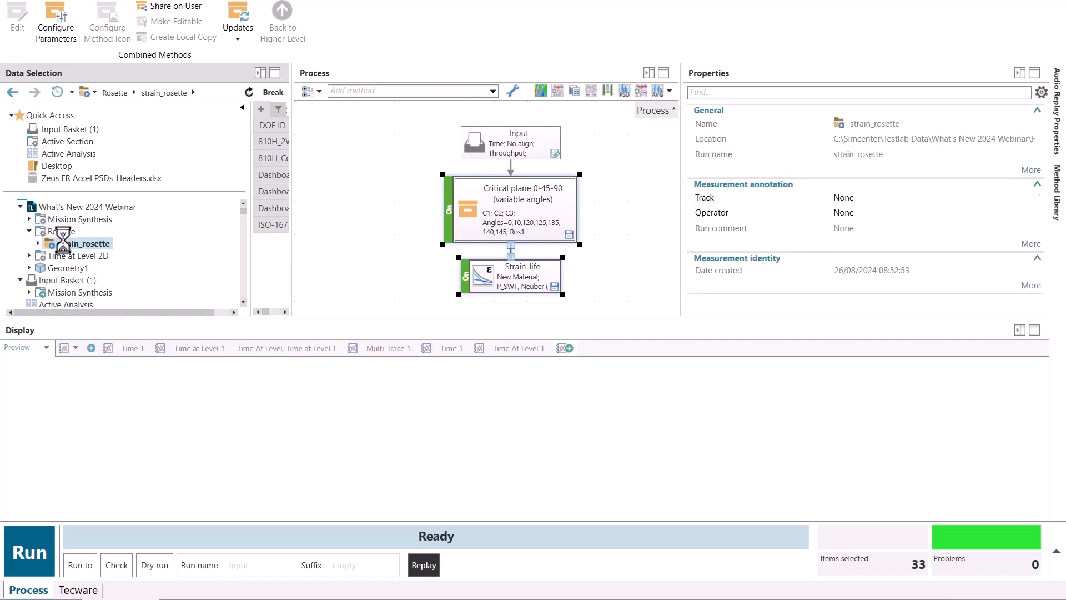
right_click(73, 244)
click(133, 270)
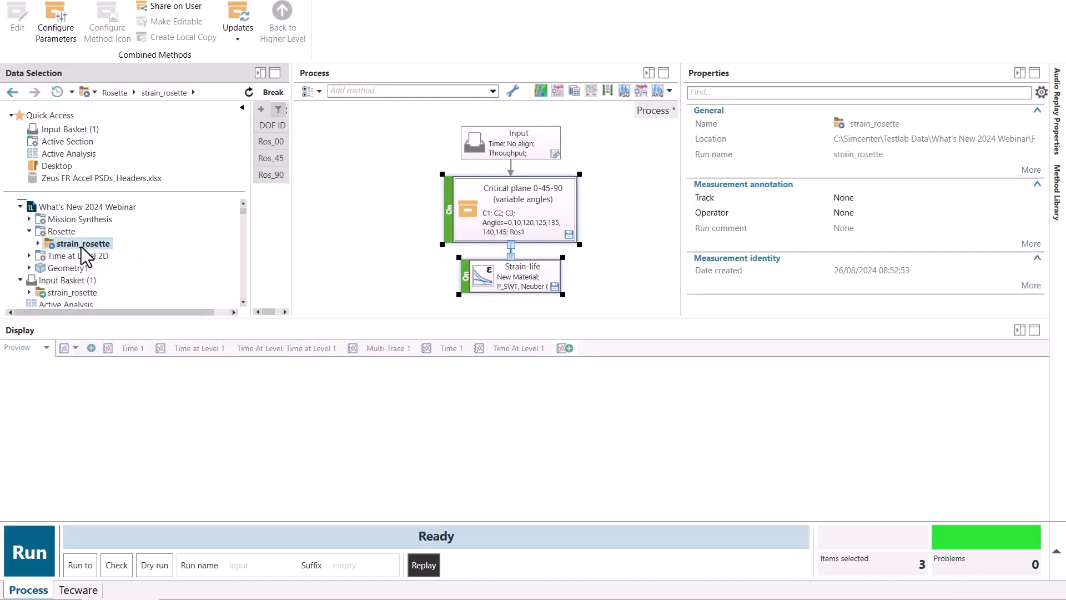
- Preview the time signals of all three strain_rosette channels and run the critical plane process
drag(248, 165, 178, 166)
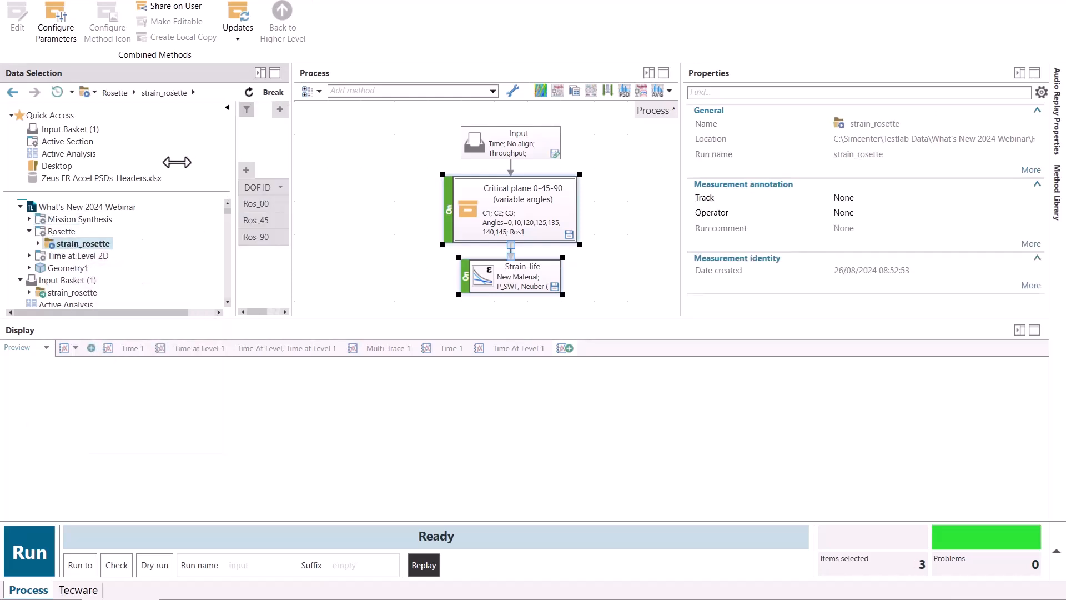
click(253, 187)
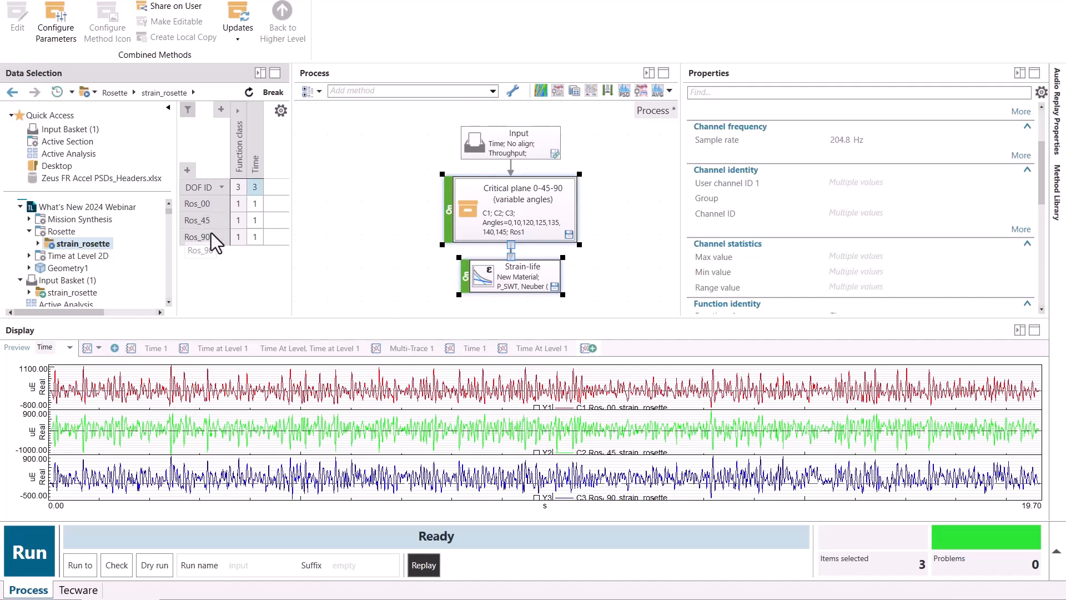
click(42, 555)
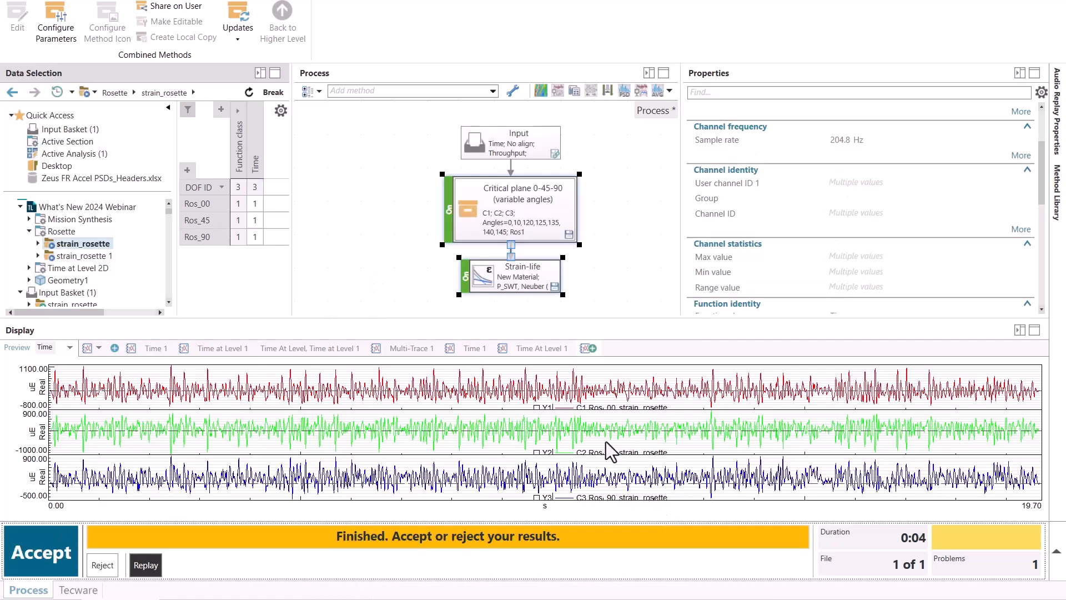
- Open the Active Analysis results and examine the life curves, life statistics and time data listed per angle
click(71, 154)
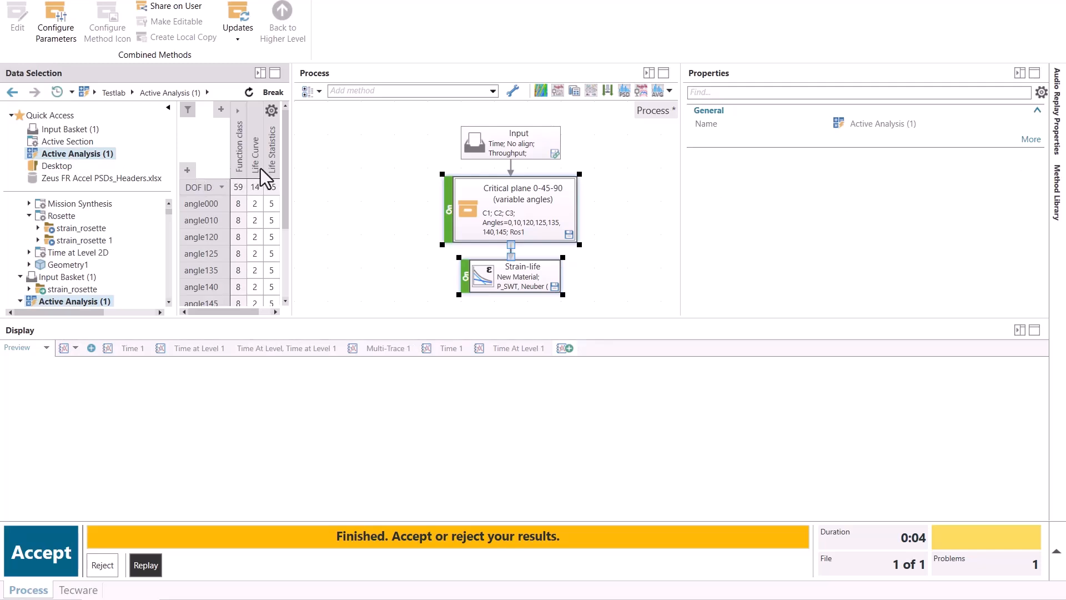
drag(290, 163, 383, 168)
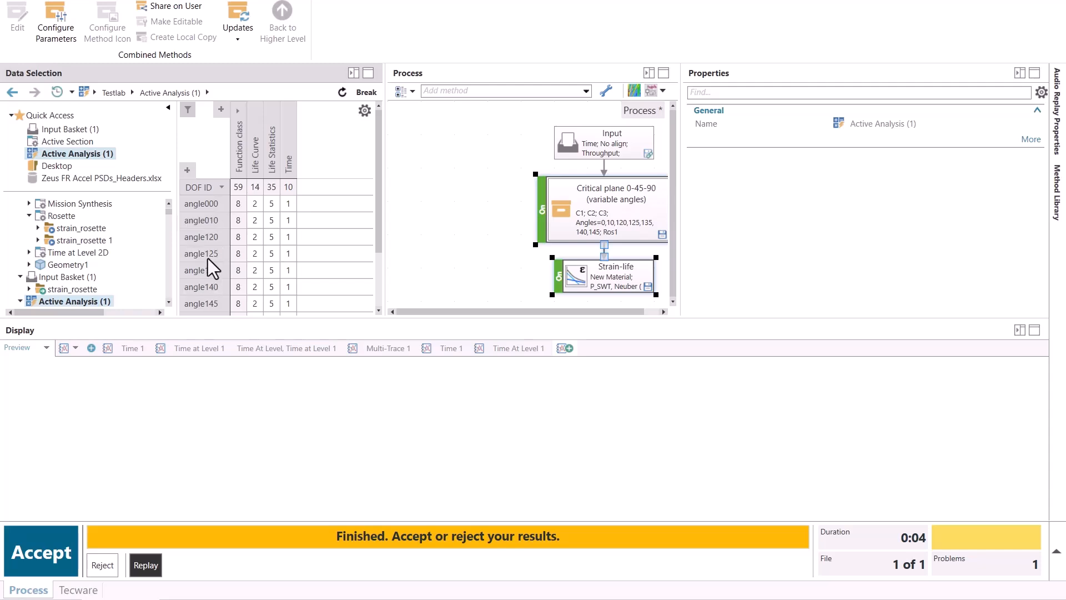
drag(216, 251, 219, 285)
scroll(312, 219, down, 1)
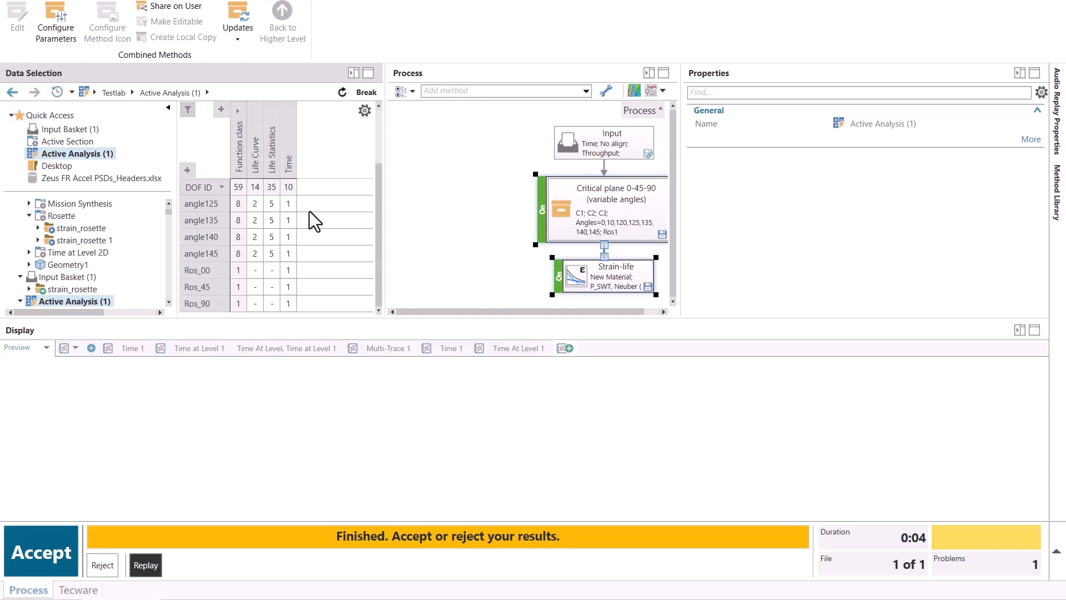
scroll(312, 220, up, 1)
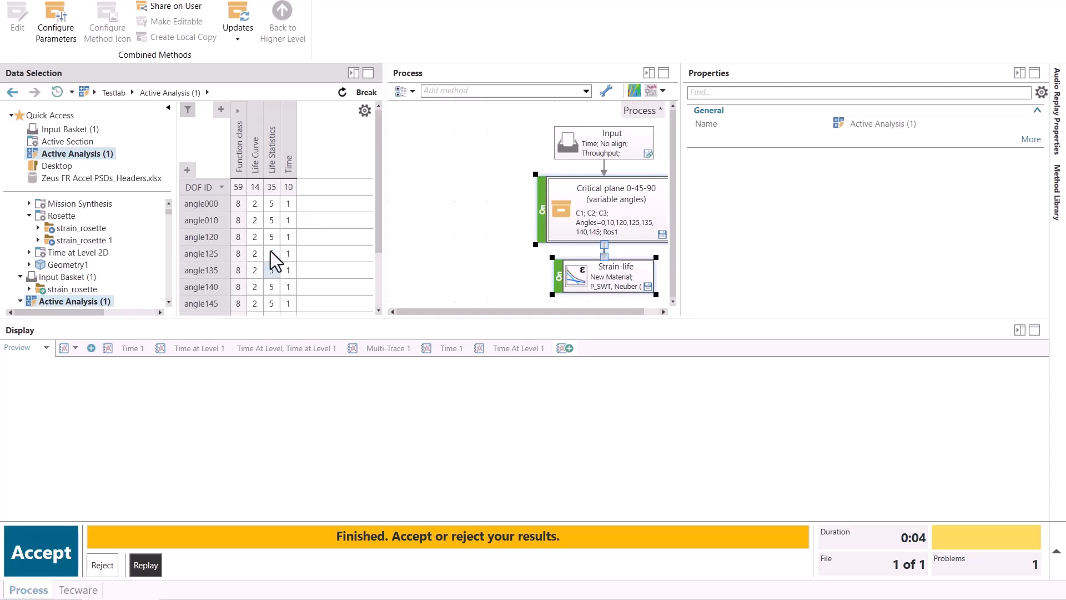
- Examine the life statistics of all angles in the enlarged display, comparing damage and life values, and restore the normal layout
scroll(291, 258, down, 1)
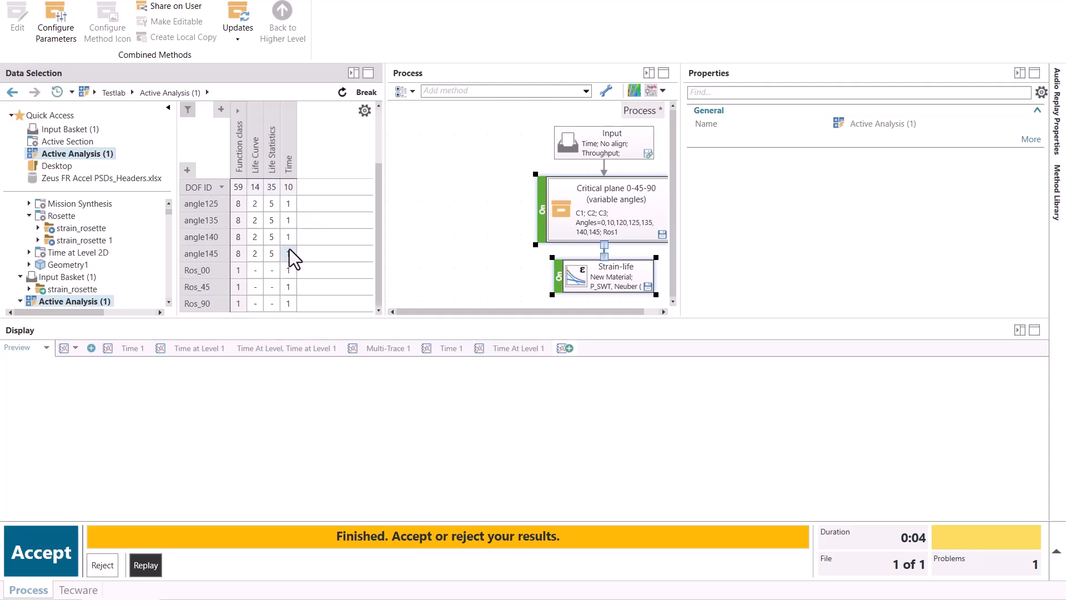
scroll(292, 258, up, 1)
click(272, 187)
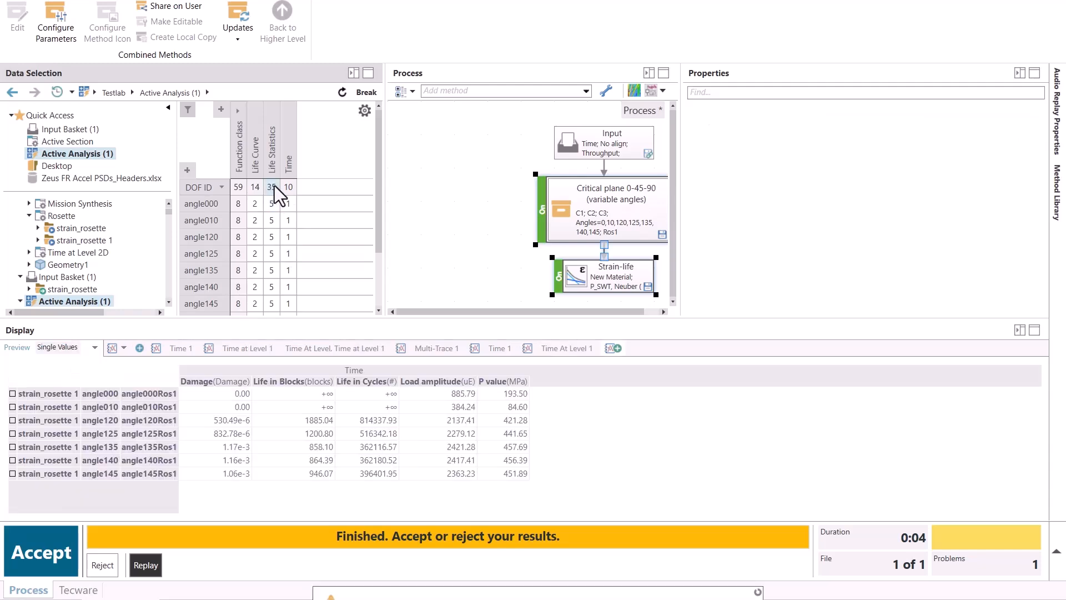
double_click(376, 328)
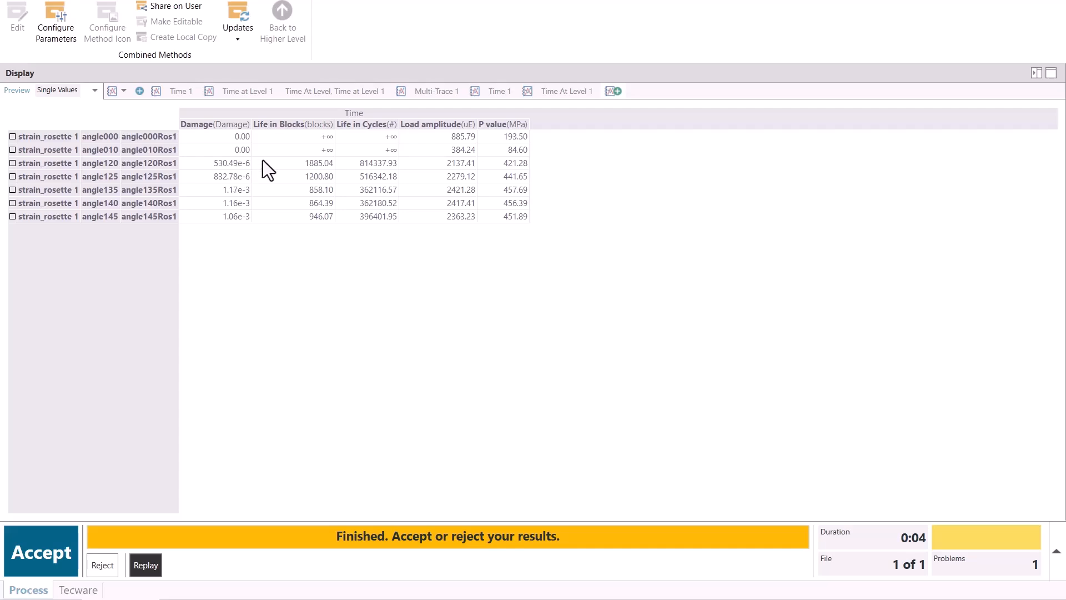
double_click(281, 75)
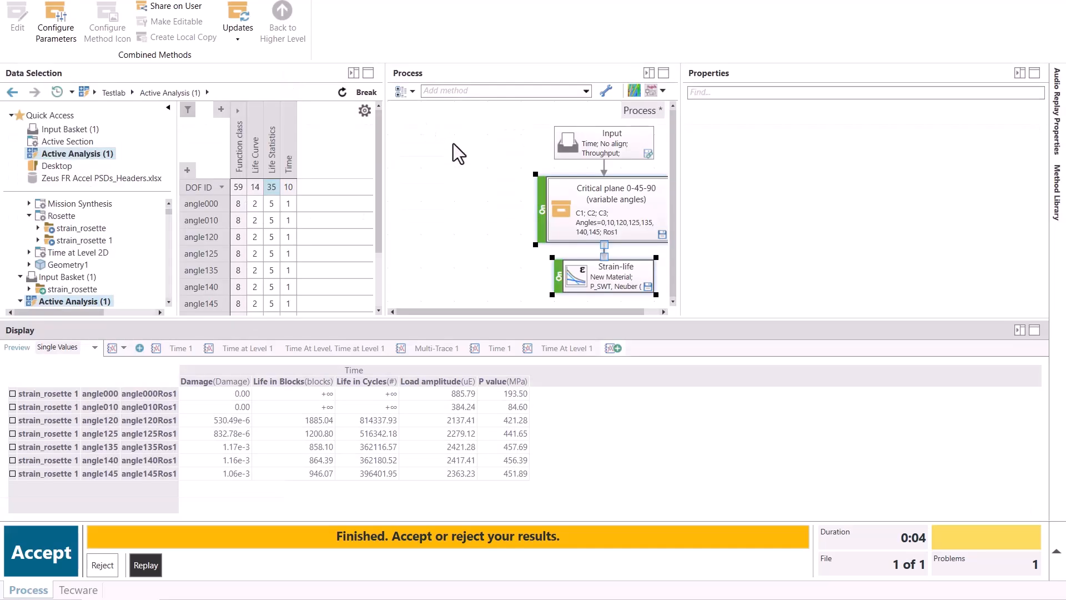
- Switch to the PowerPoint presentation and start the slide show at the Critical Plane Approach (variable angles) slide
key(alt+Tab)
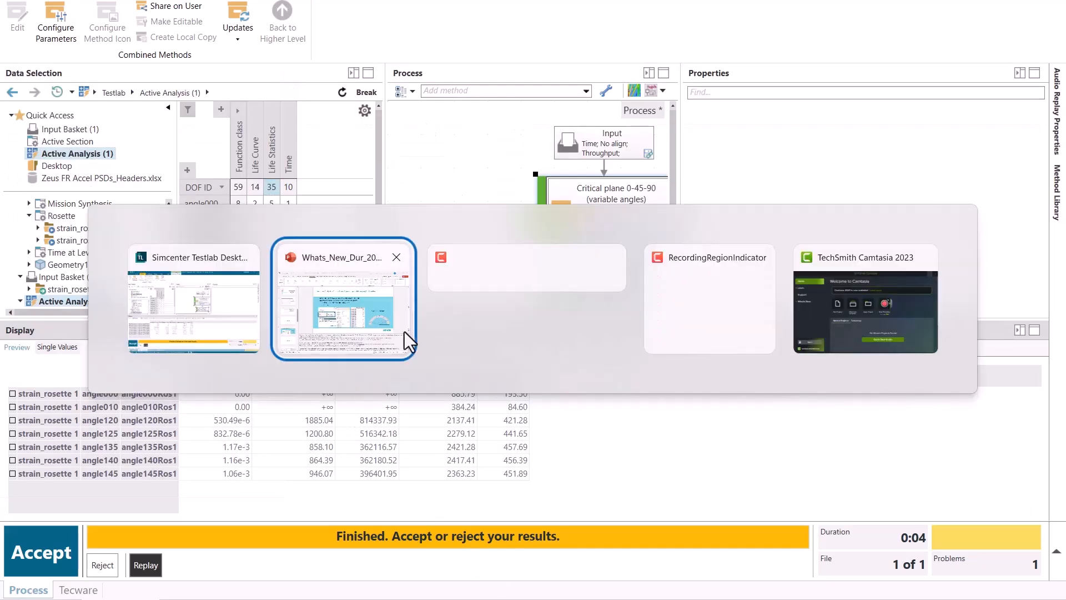
click(355, 314)
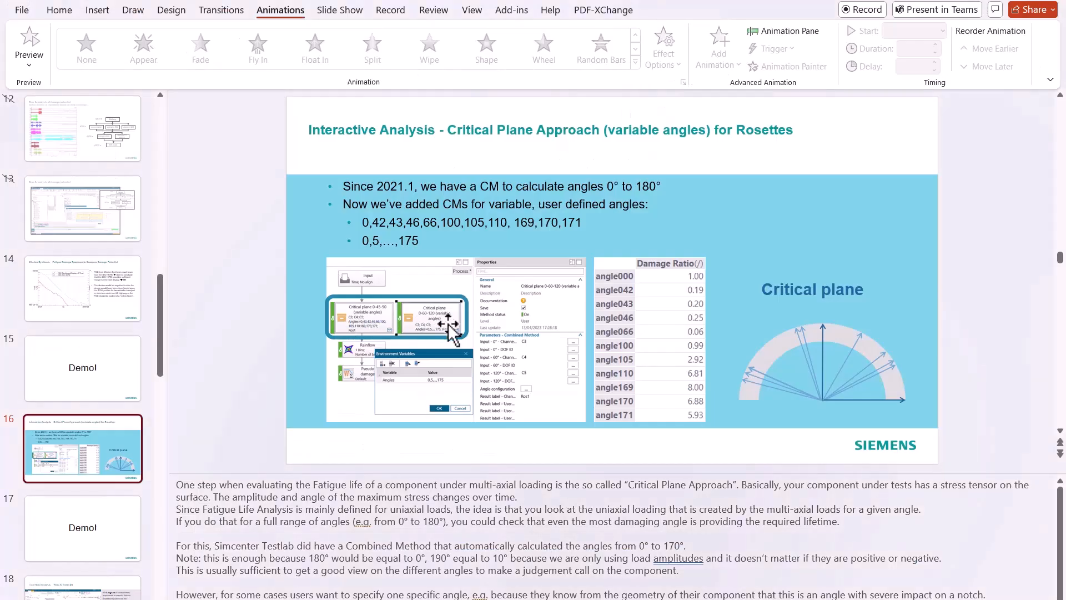
key(shift+F5)
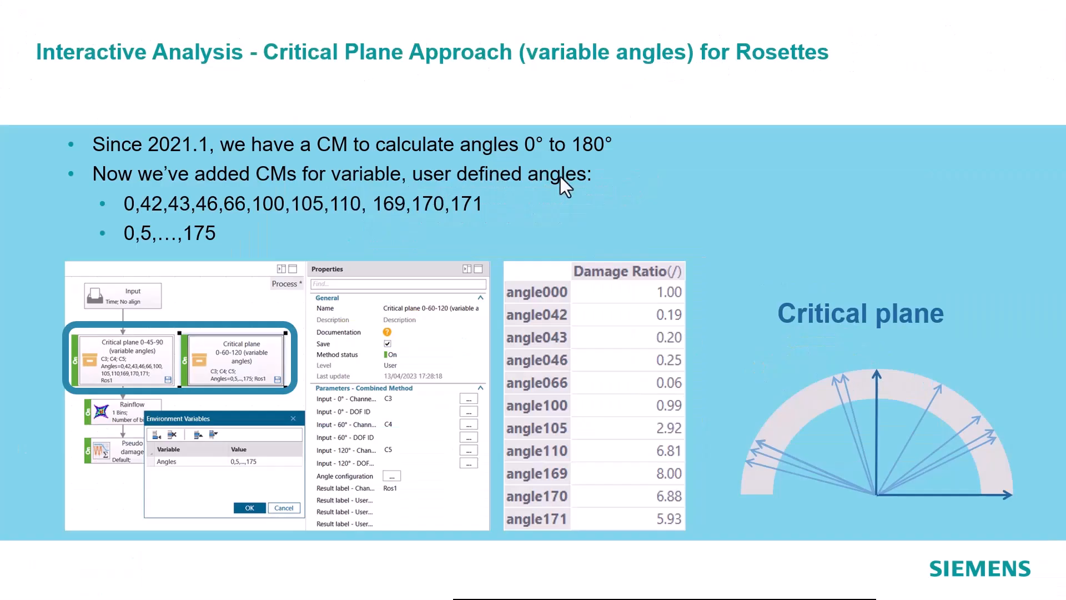
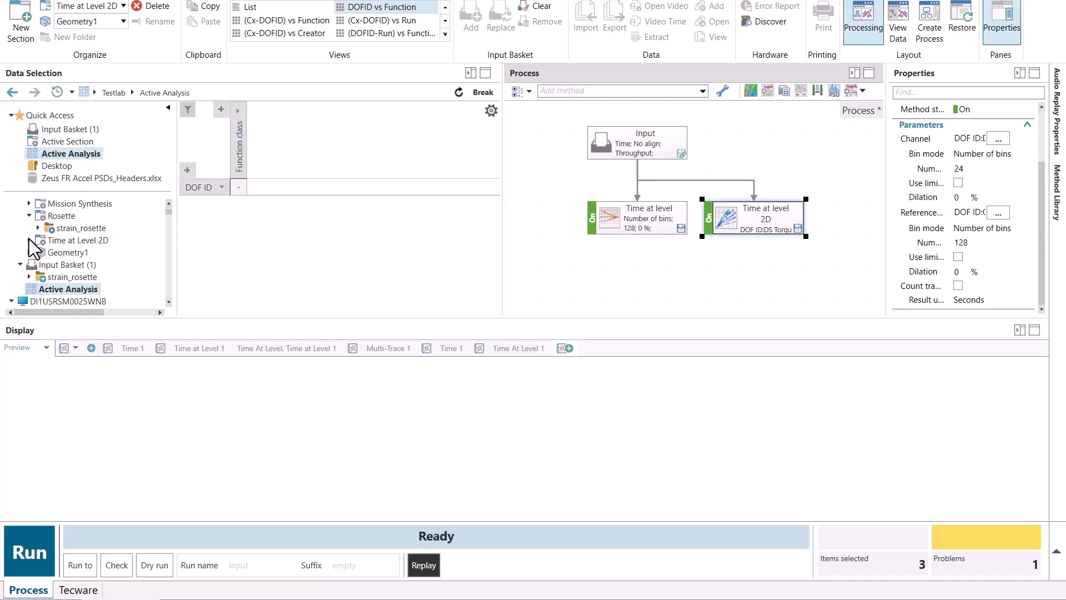
- Preview the DS Torque and Gear Number time signals of the Gear Data run and show the Time at level method's properties
click(62, 254)
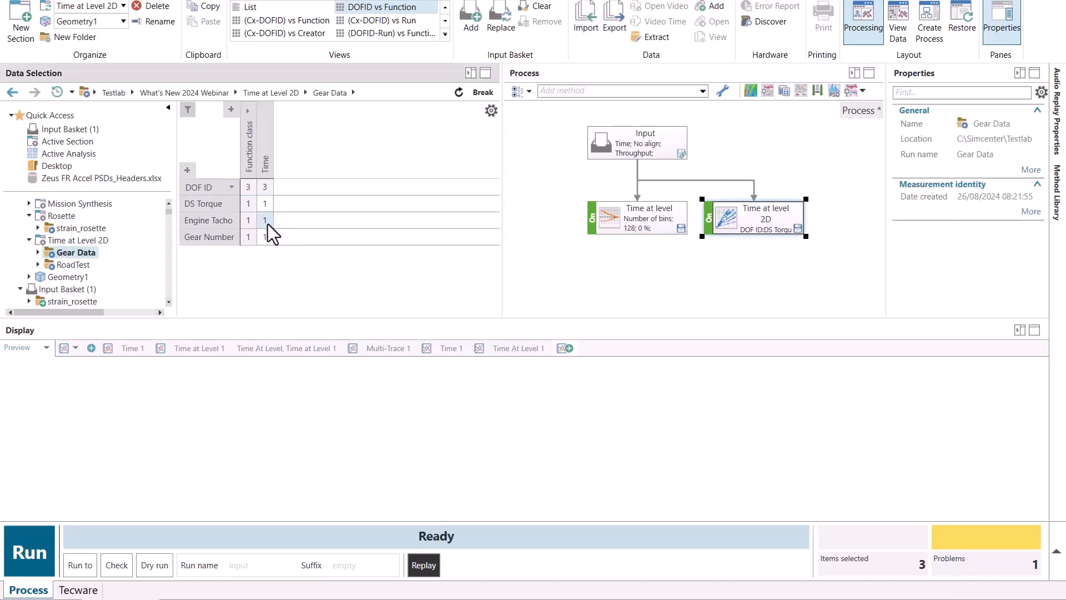
click(268, 235)
ctrl+click(268, 207)
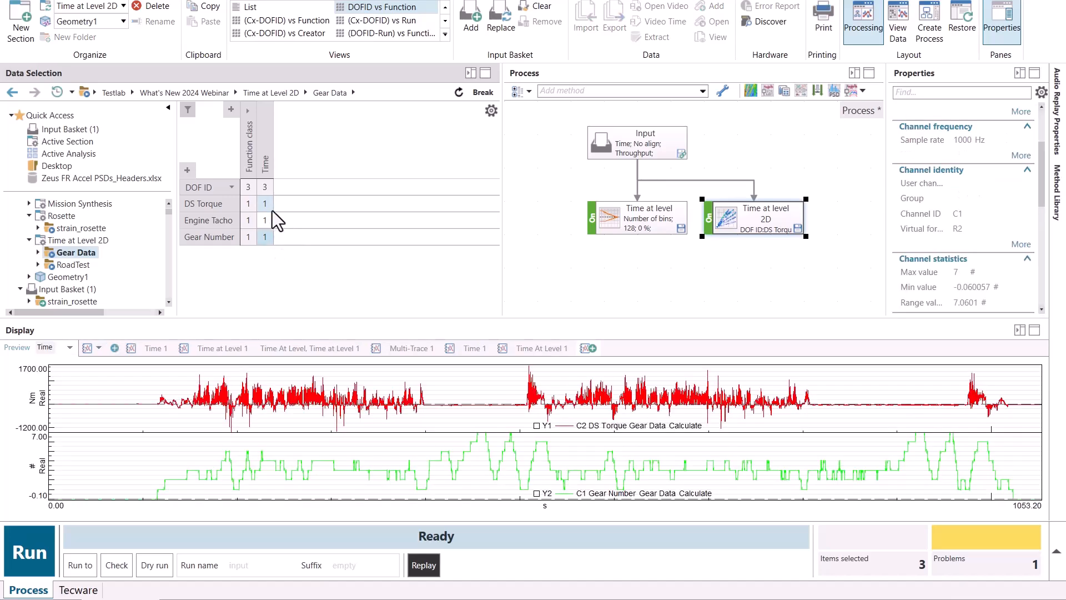
double_click(468, 333)
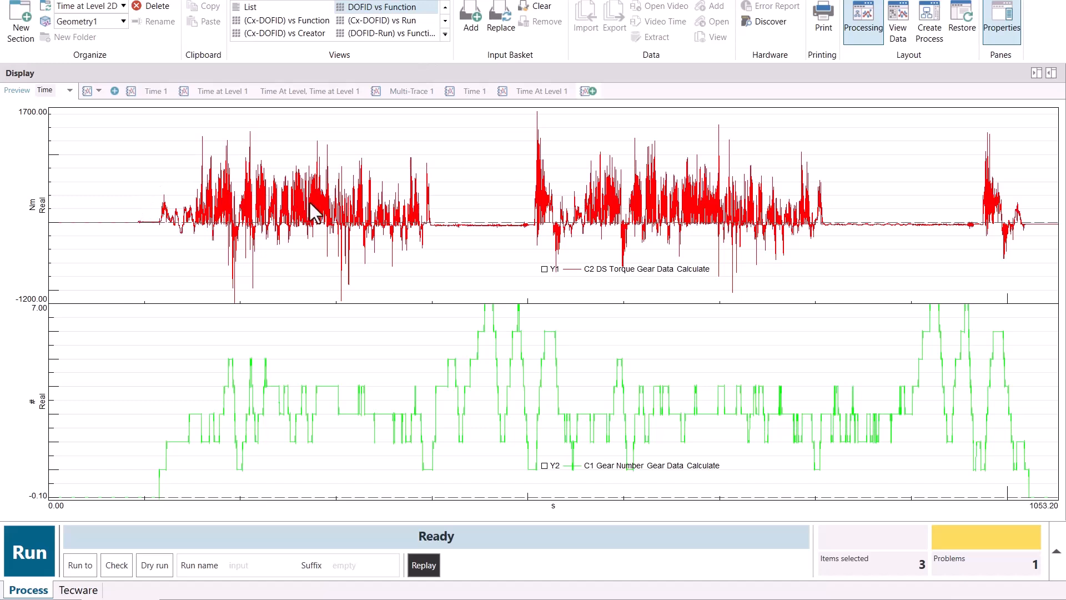
mouse_move(311, 202)
double_click(387, 71)
click(653, 221)
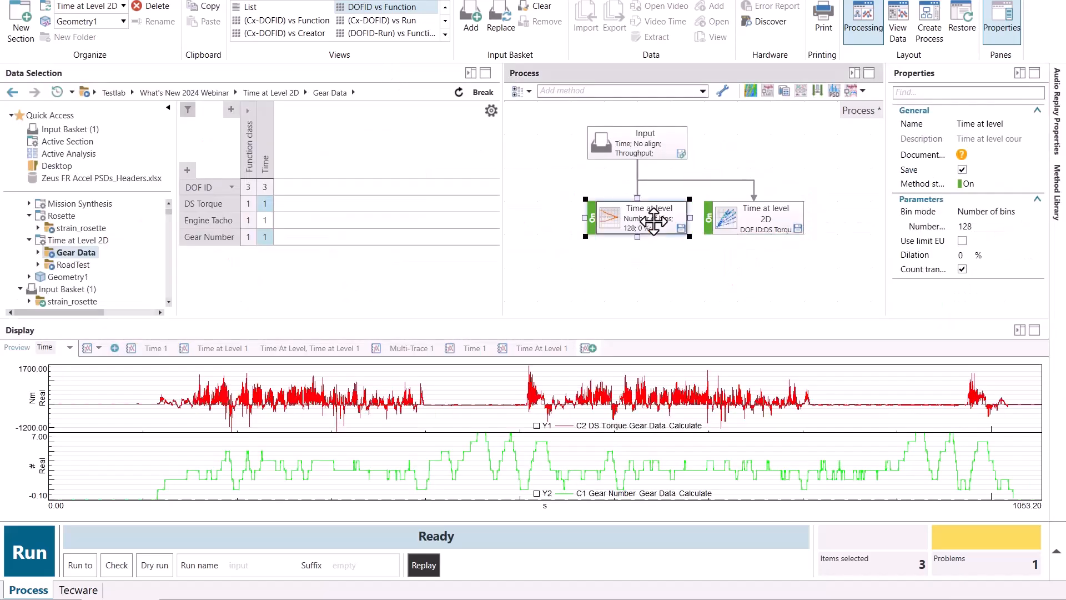
click(977, 229)
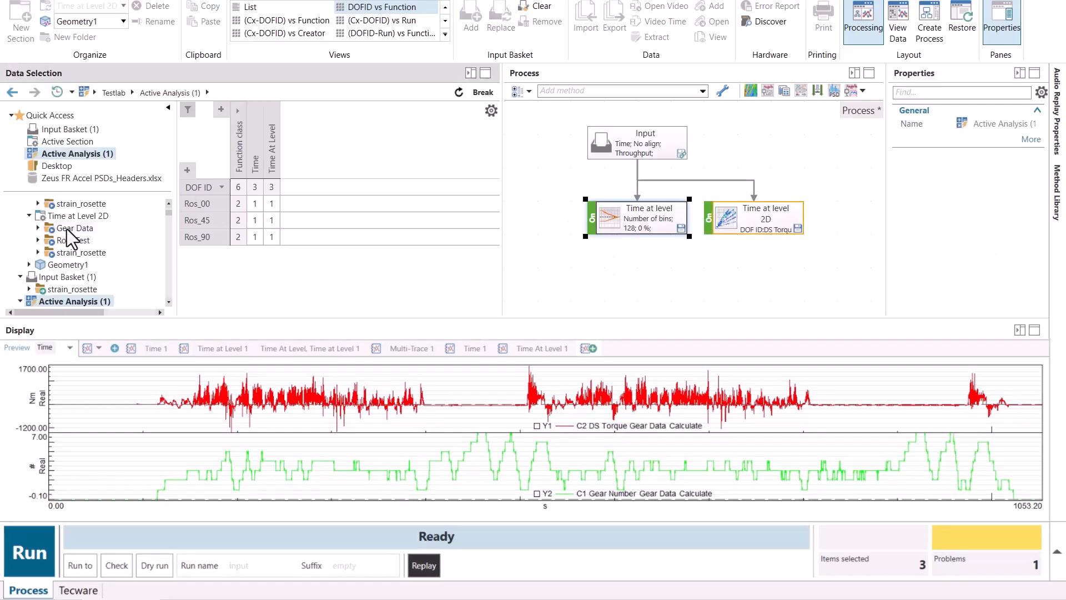
- Replace the input basket content with the Gear Data run and run the process with the Time at level and Time at level 2D methods
click(67, 228)
right_click(67, 229)
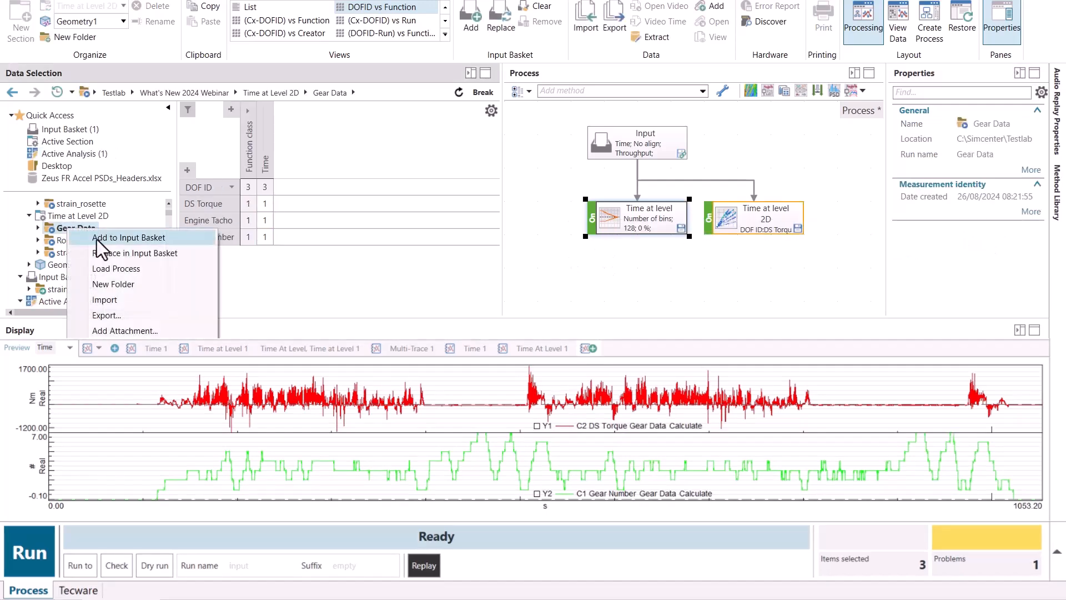
click(105, 255)
click(51, 559)
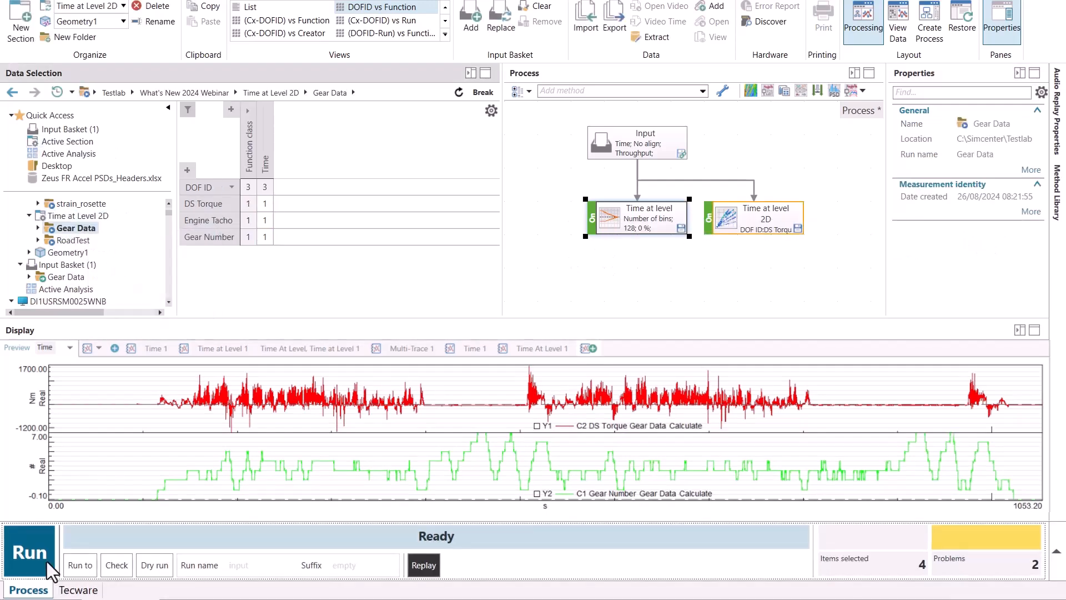
click(26, 558)
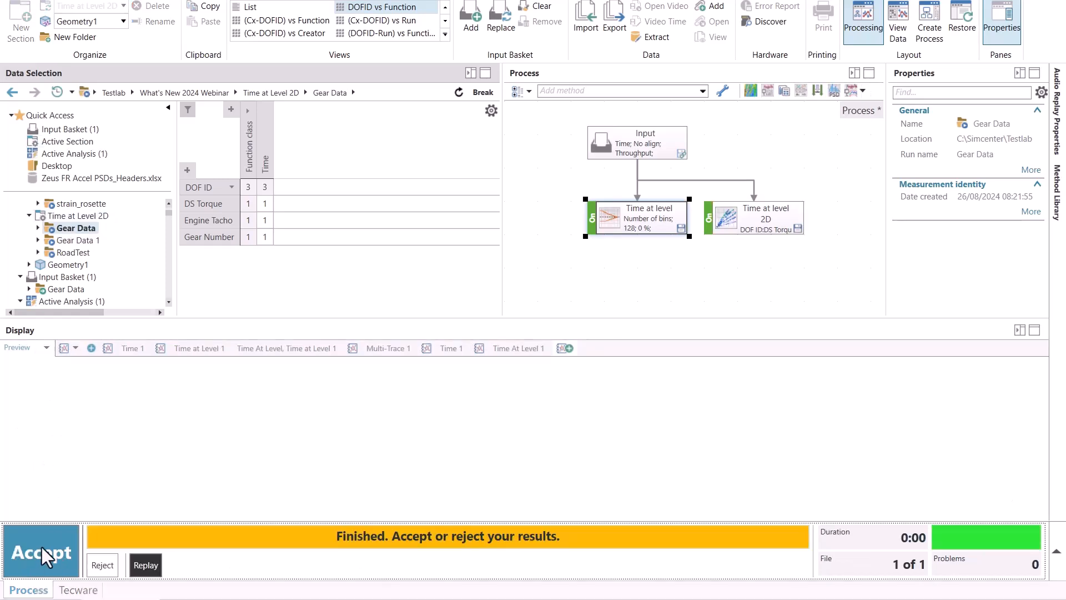
- Open the Active Analysis results and show Gear Number's Time and Time At Level functions side by side in the enlarged display
click(80, 154)
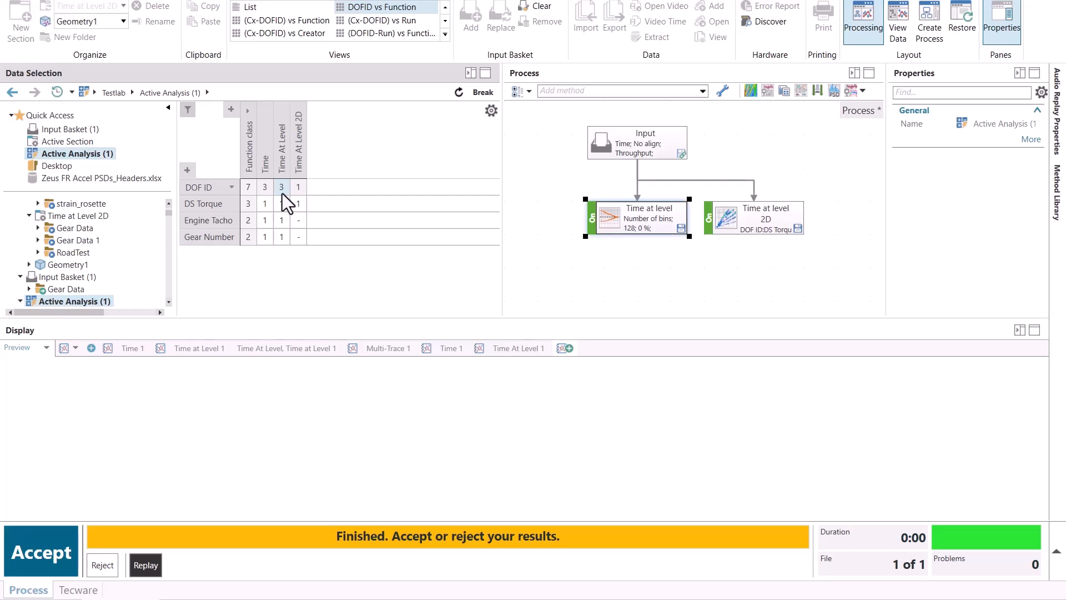
click(281, 237)
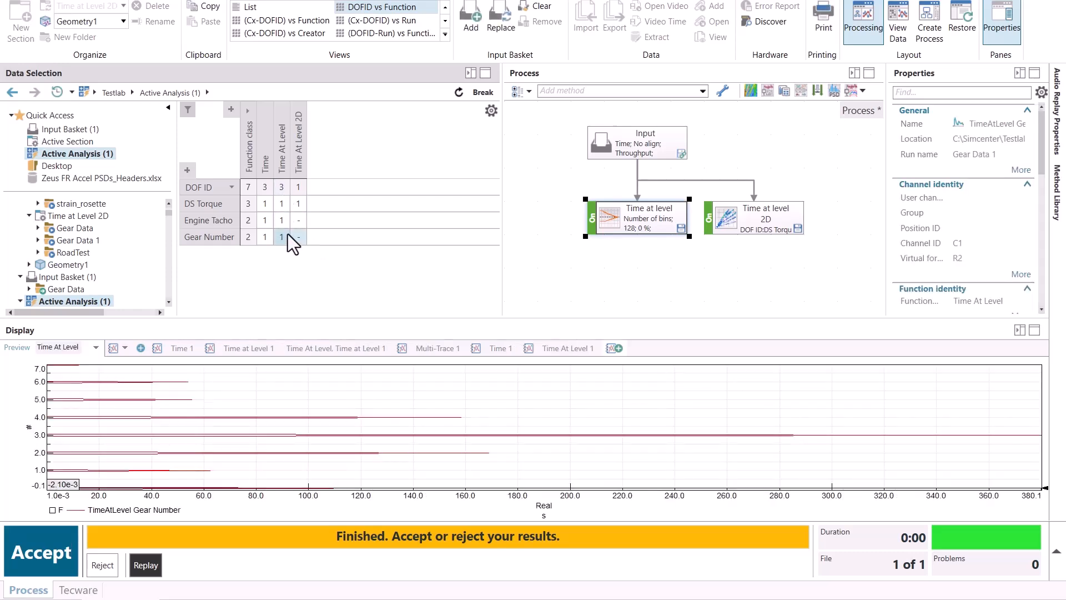
ctrl+click(265, 237)
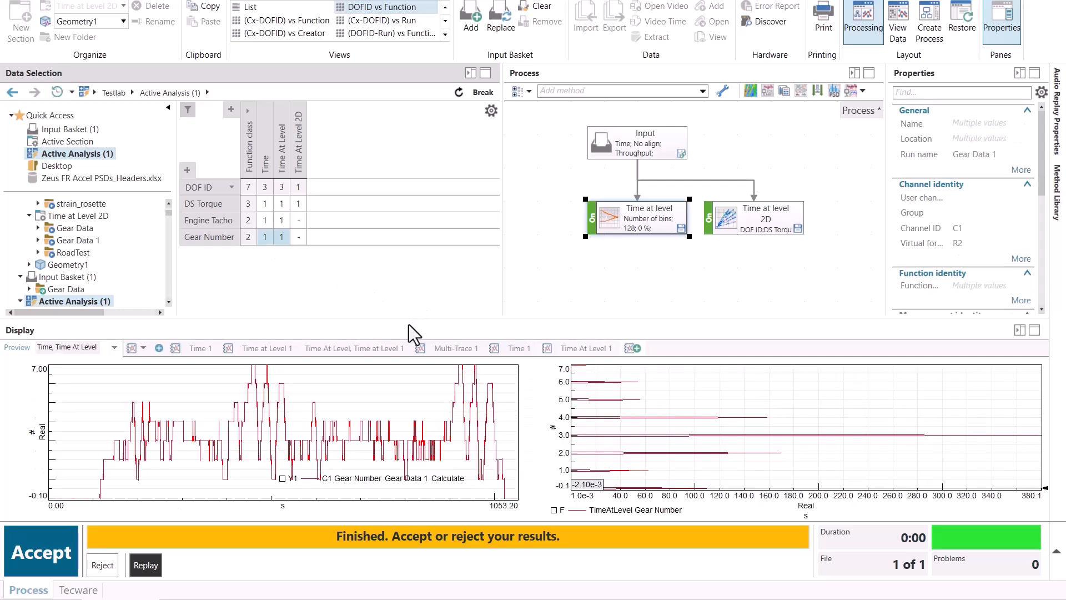
double_click(409, 325)
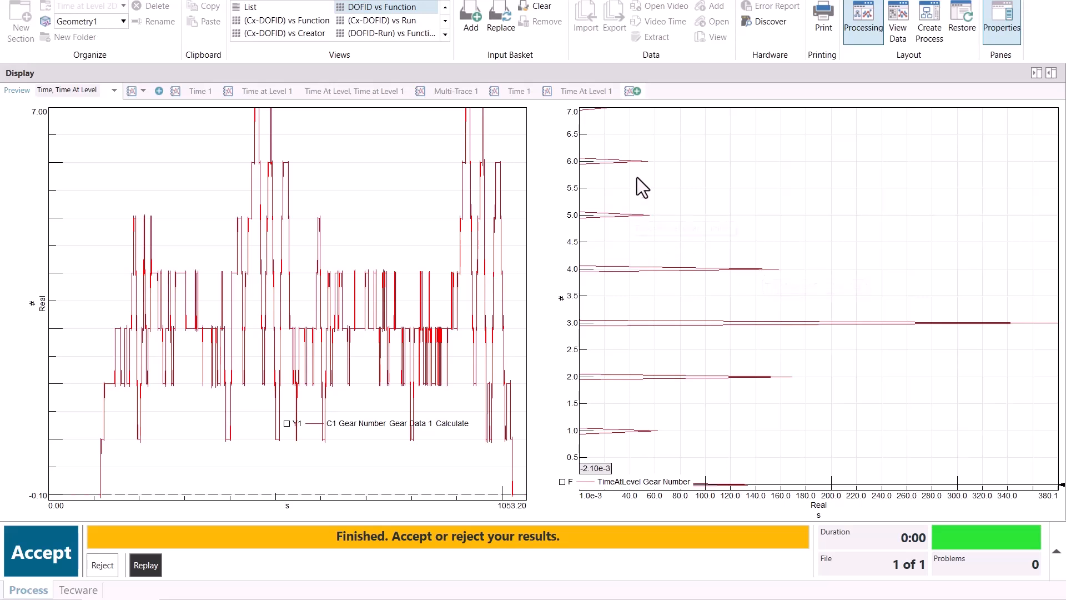
- Add a single X cursor to the Gear Number Time At Level plot, place it at level 4.00 and snap it to data values
right_click(848, 162)
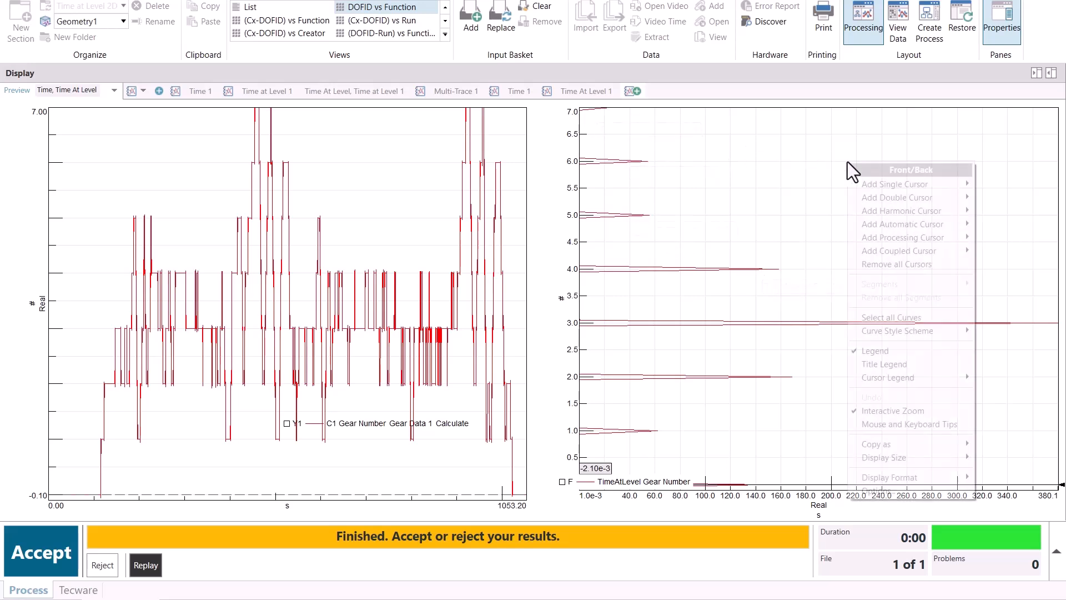
mouse_move(887, 189)
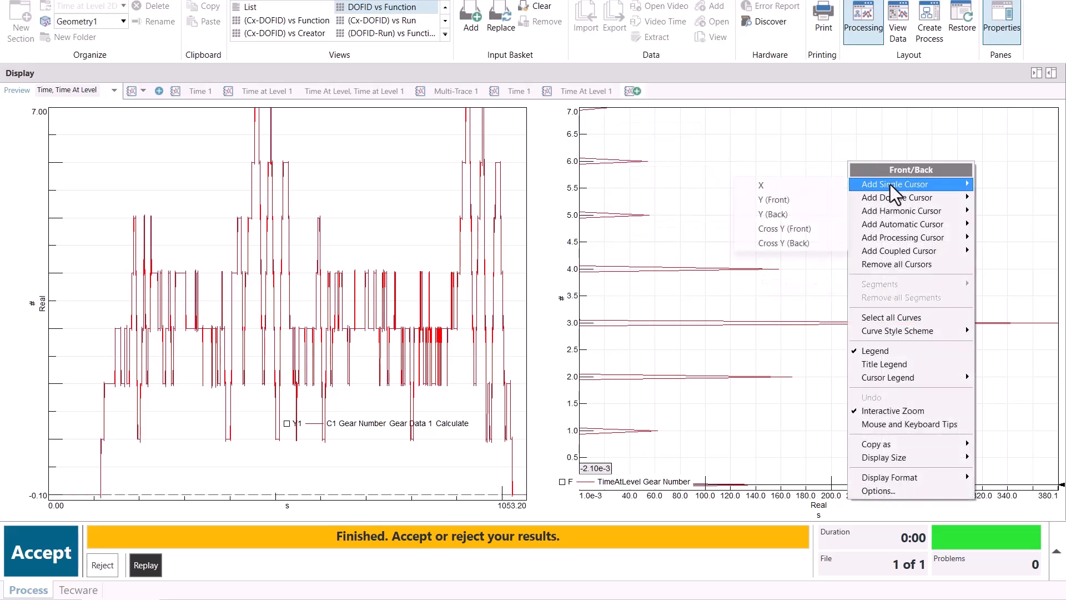
click(810, 185)
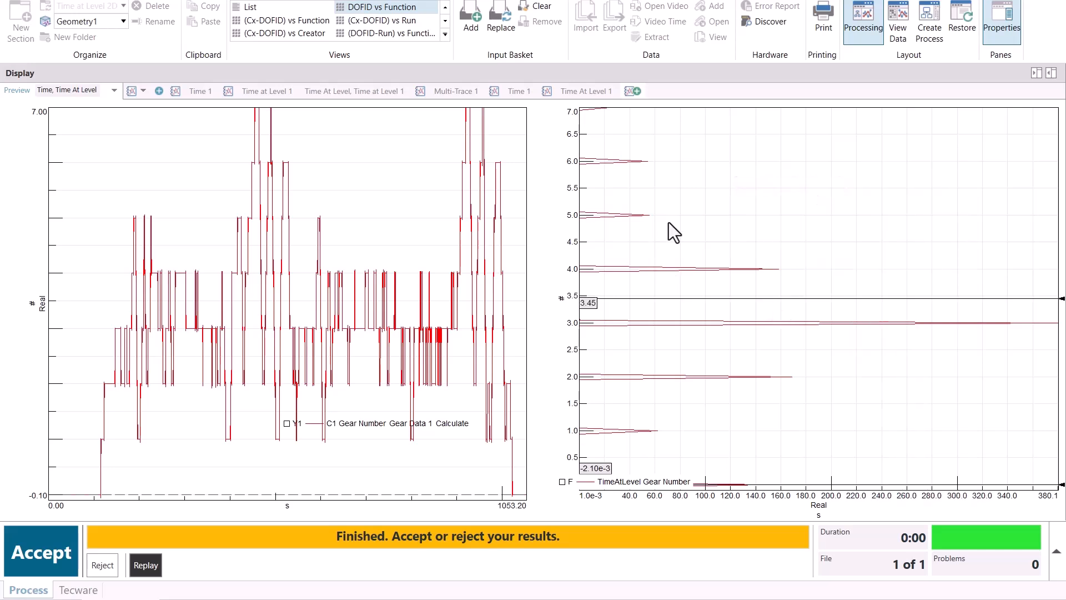
drag(742, 298, 759, 269)
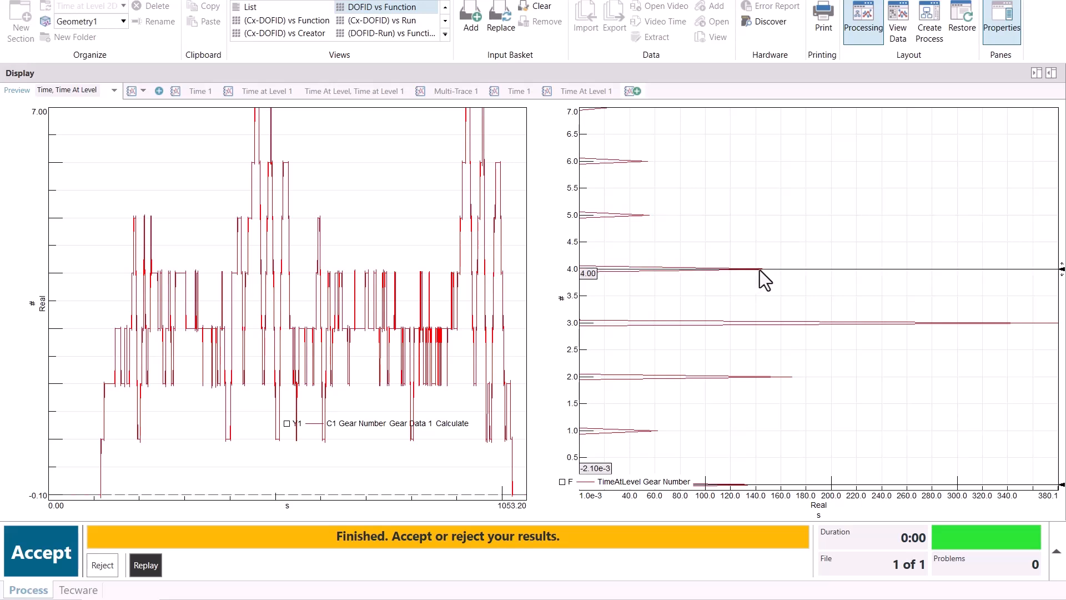
right_click(797, 269)
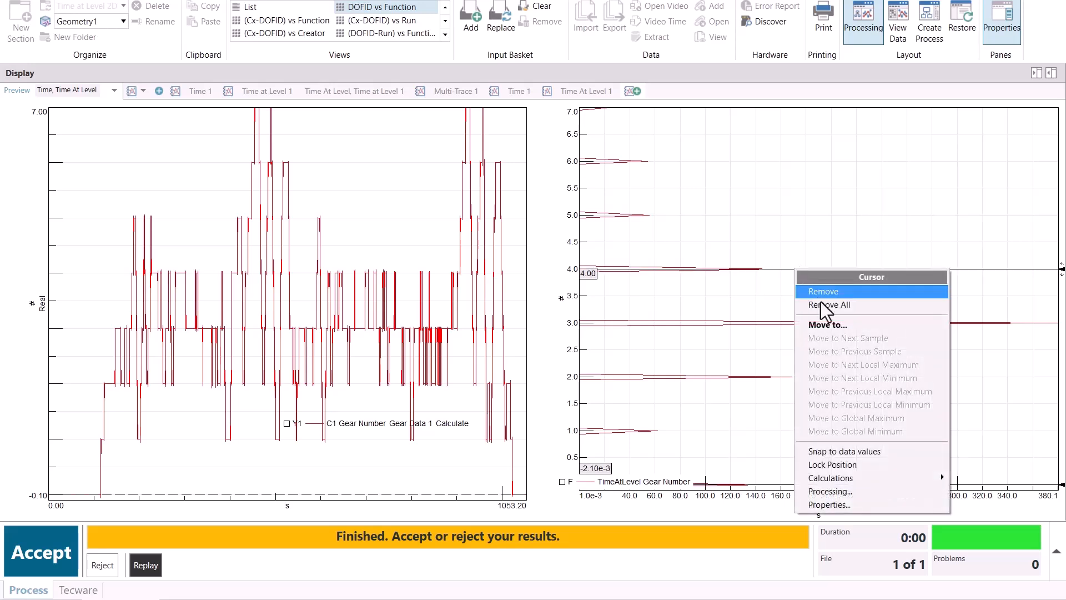
click(861, 445)
- Zoom in on the level 4 peak to read its time, restore the plot's full range and check level 2, and return to the normal layout
drag(761, 254, 765, 301)
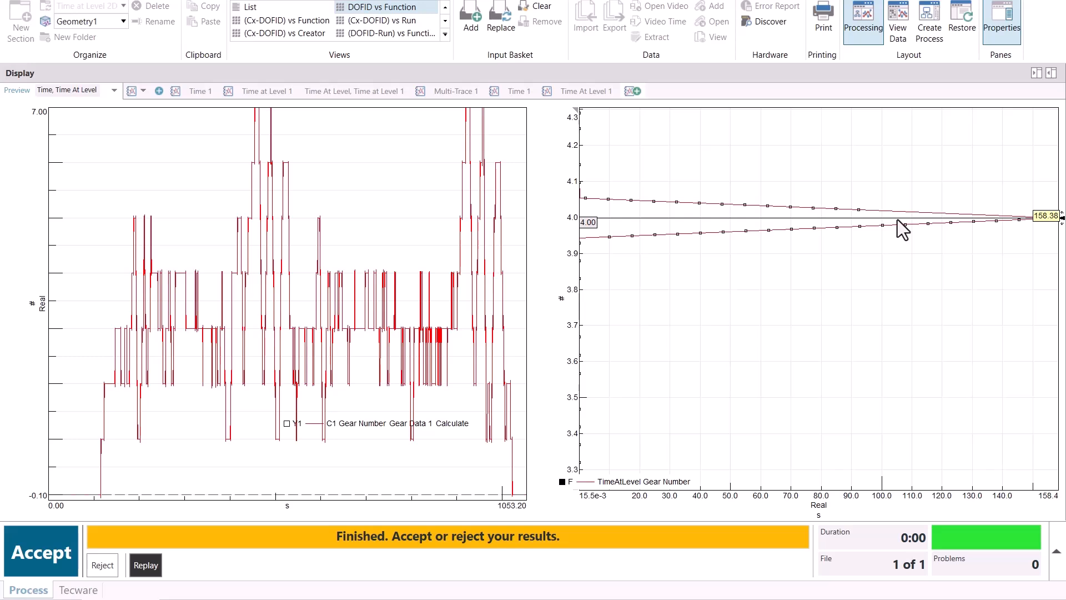
right_click(814, 508)
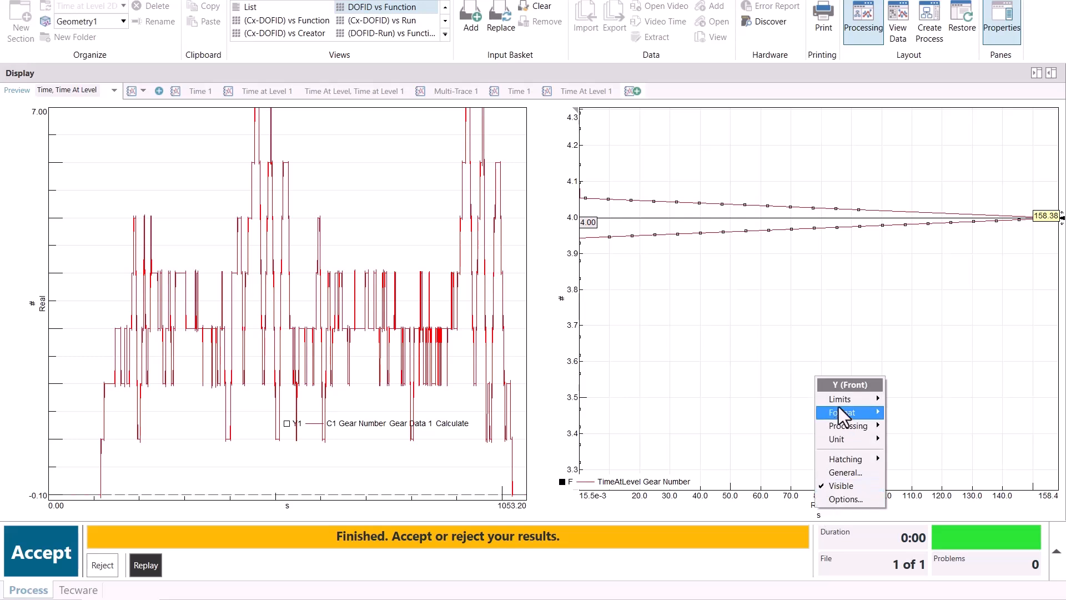
right_click(564, 301)
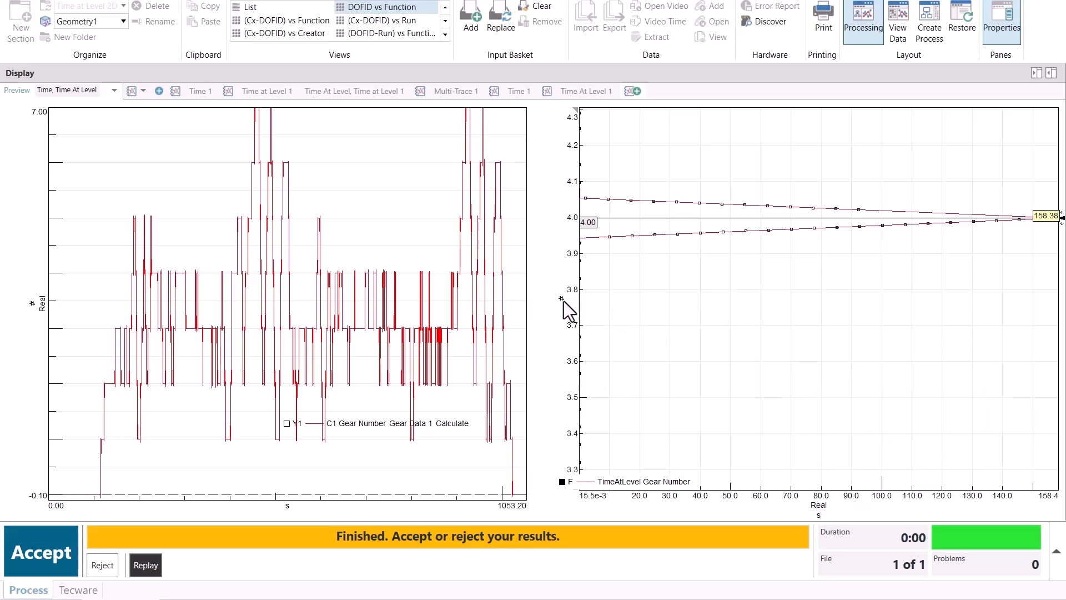
mouse_move(611, 326)
click(660, 324)
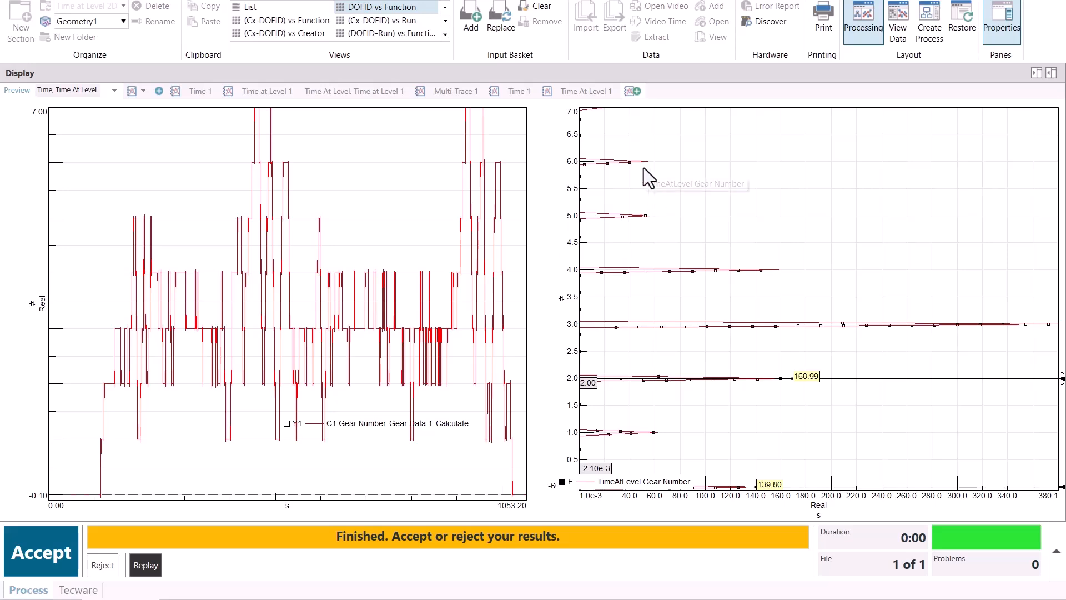
double_click(638, 71)
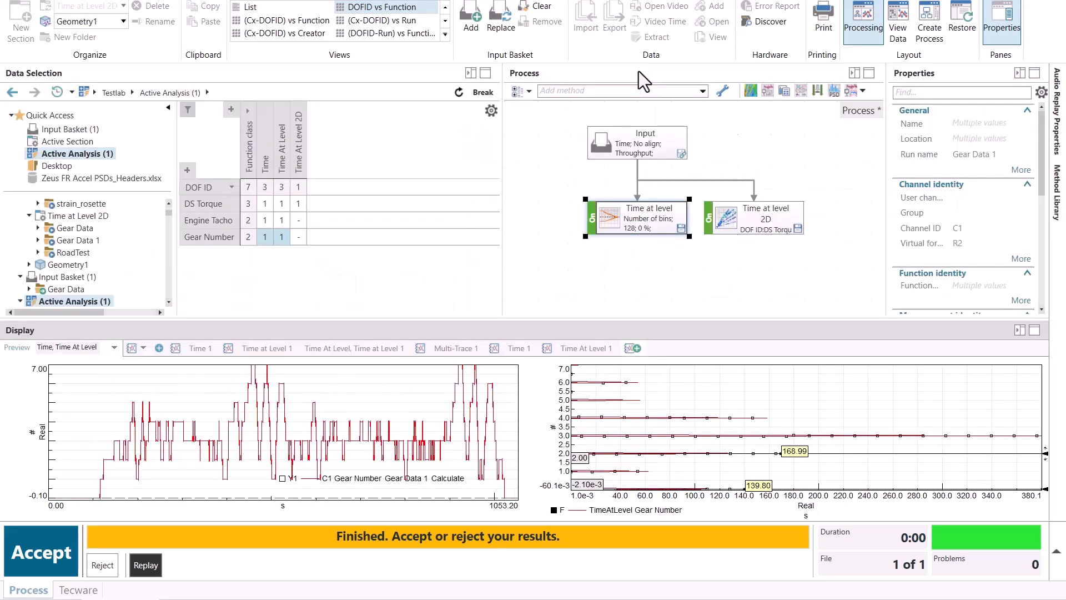
- Examine the Engine Tacho Time At Level curve in the enlarged display, moving its legend off the curve to the middle of the plot
click(285, 221)
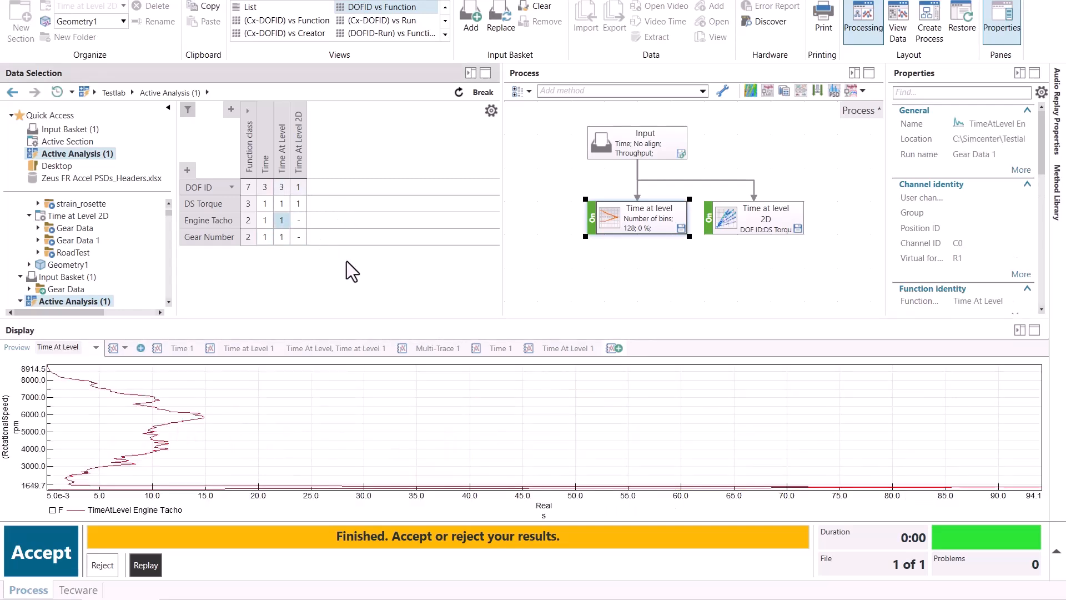
double_click(378, 329)
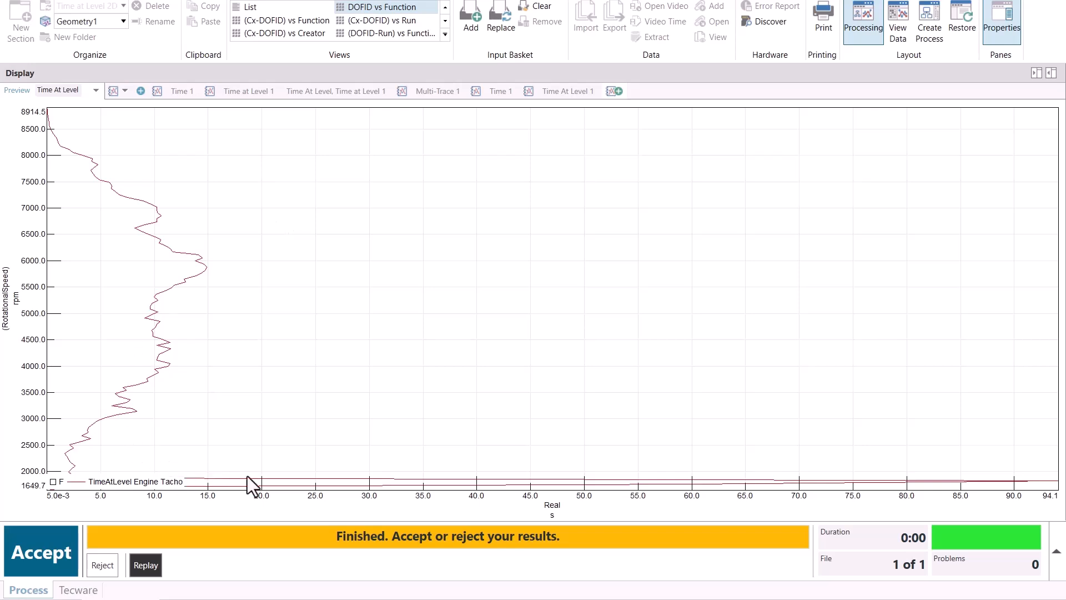
drag(136, 476, 532, 343)
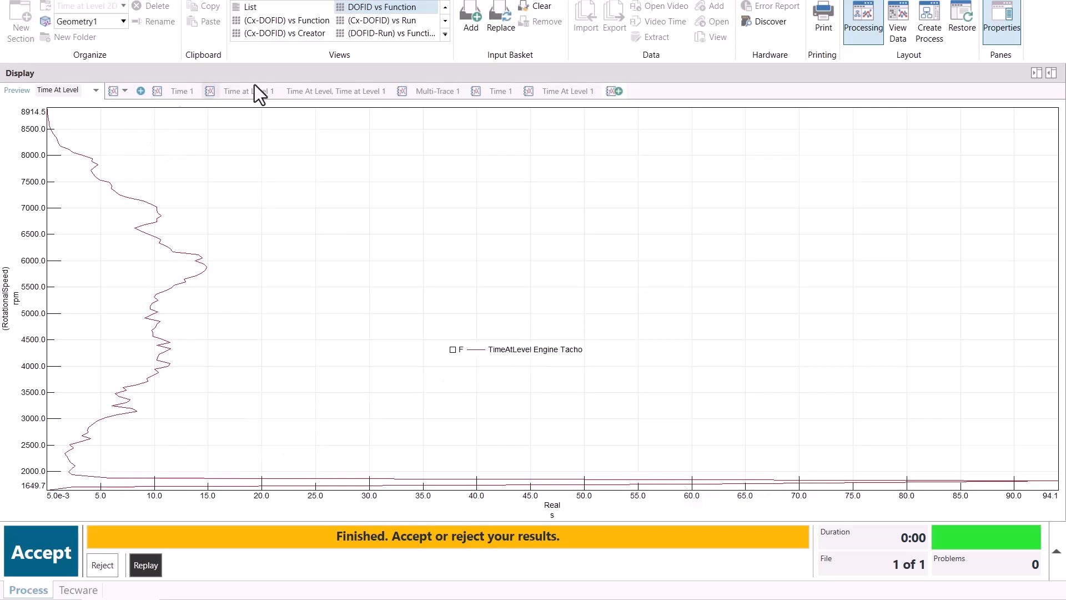
double_click(305, 71)
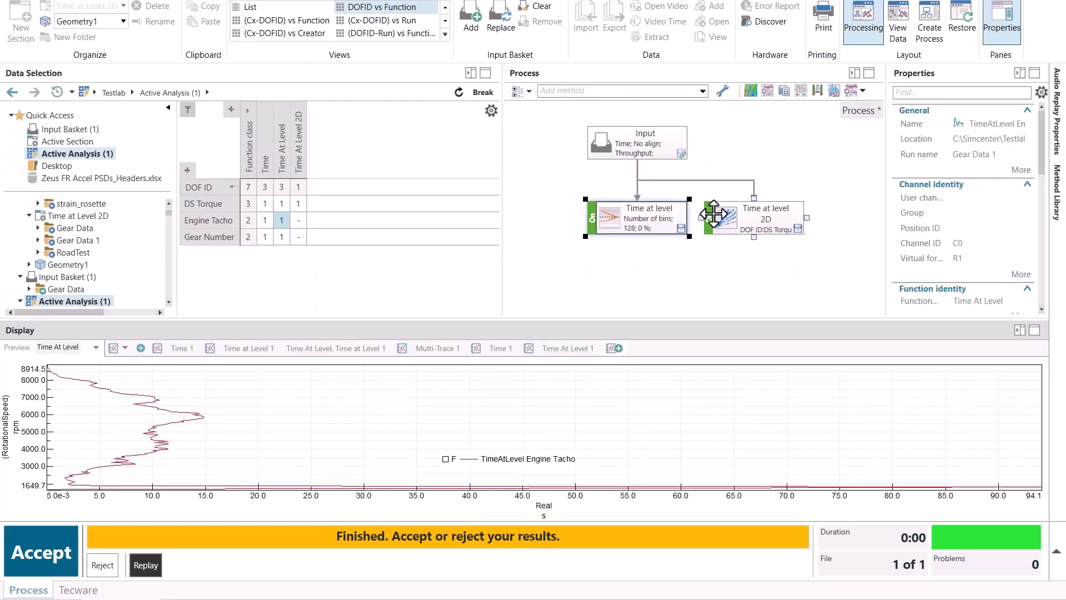
- Display the Time At Level results of DS Torque and Gear Number together in the preview
mouse_move(756, 214)
click(282, 205)
ctrl+click(281, 238)
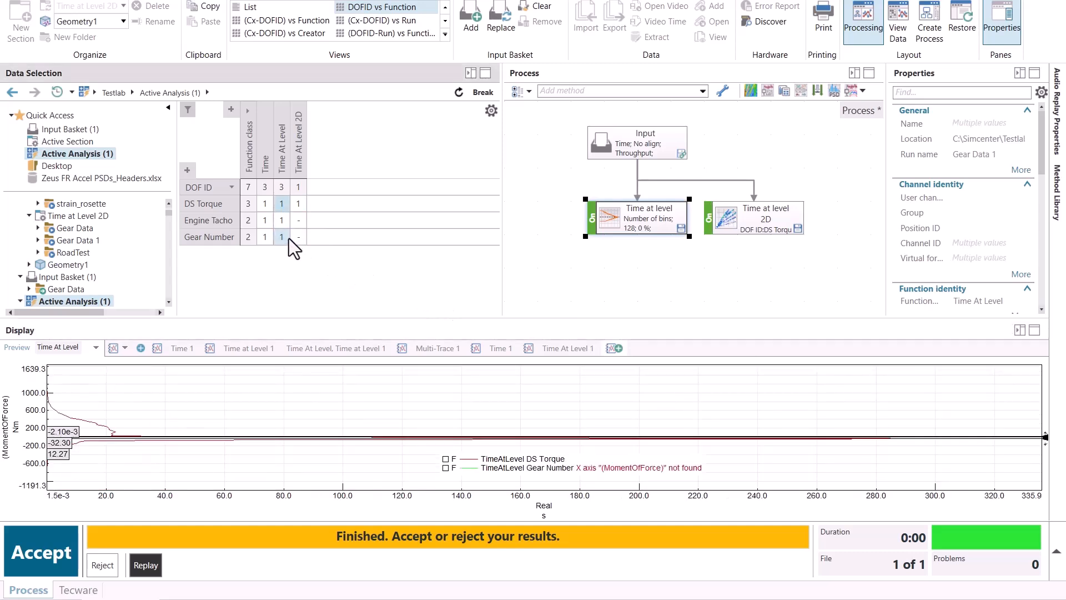
- Display only the DS Torque Time At Level 2D result in the preview and enlarge the display pane
ctrl+click(284, 237)
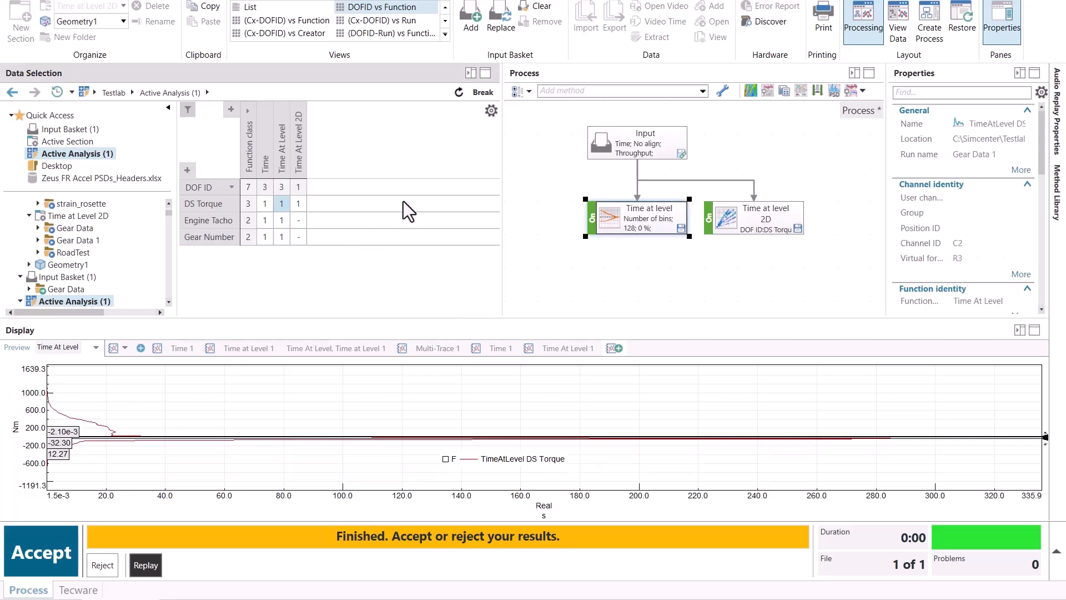
click(299, 204)
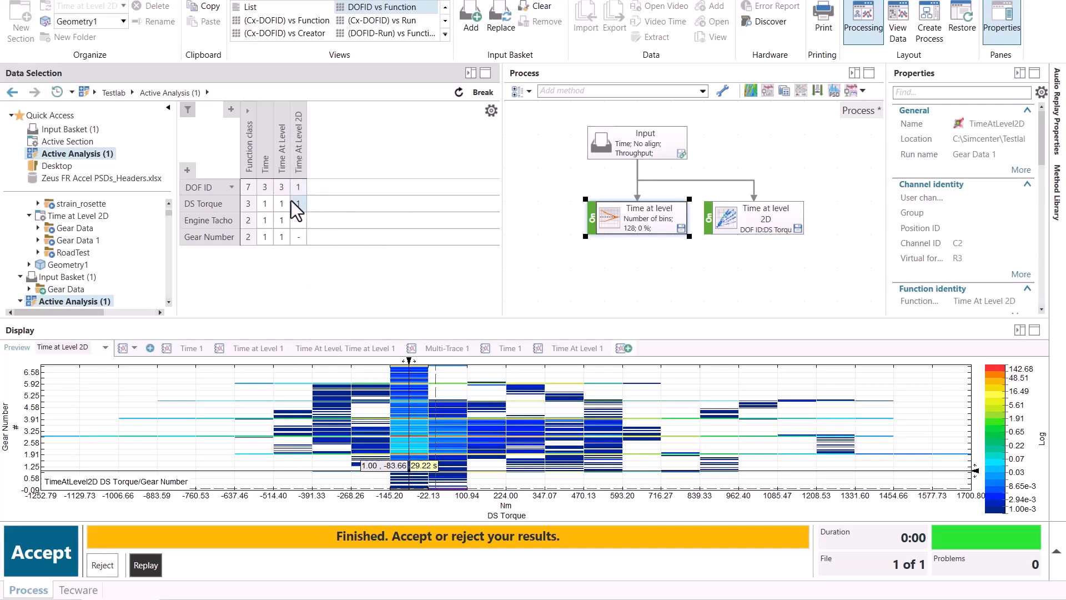
double_click(488, 329)
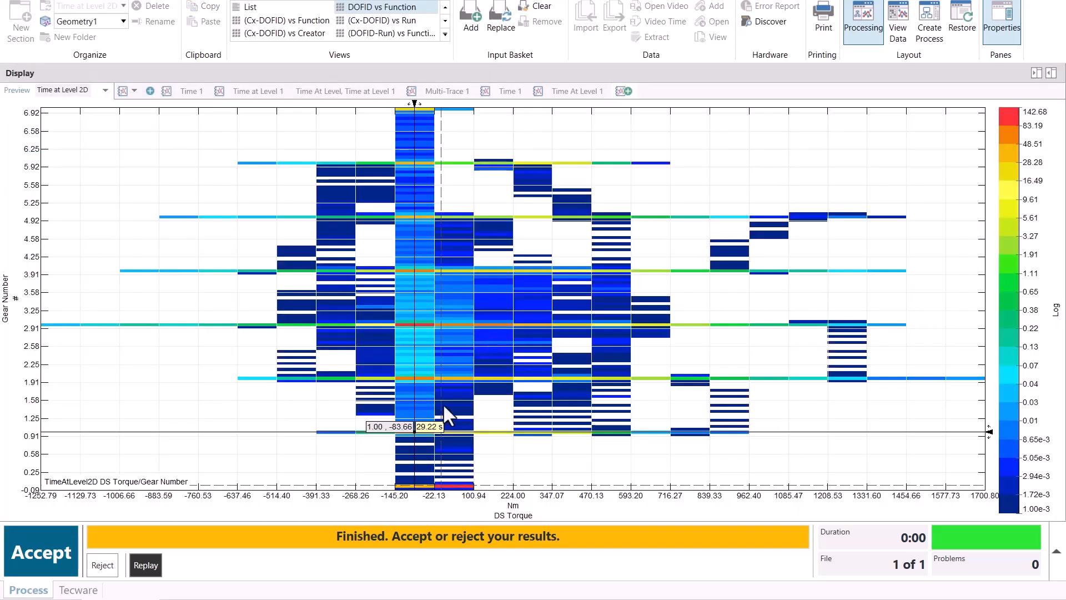
- Replace the existing cursor on the Time At Level 2D plot with a new single cross cursor that snaps to data values
right_click(416, 431)
click(451, 471)
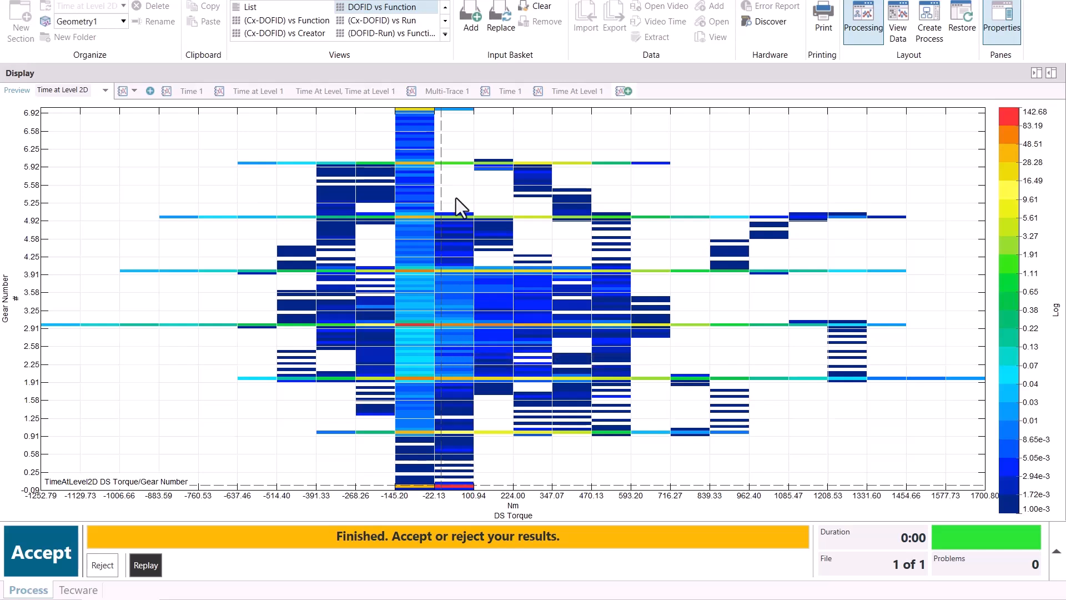
right_click(257, 395)
mouse_move(328, 157)
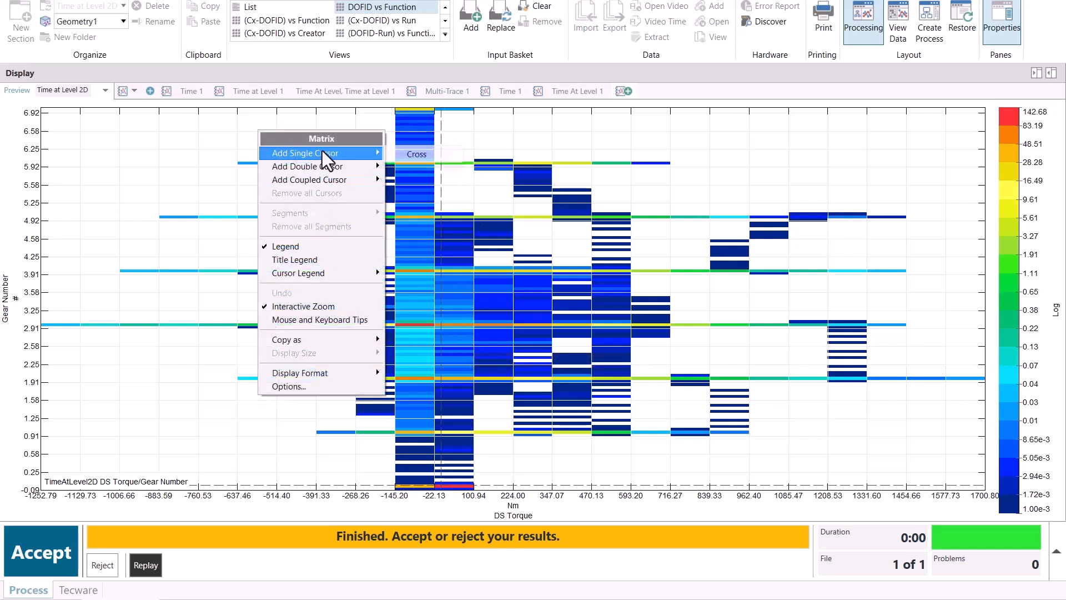
click(409, 157)
right_click(512, 299)
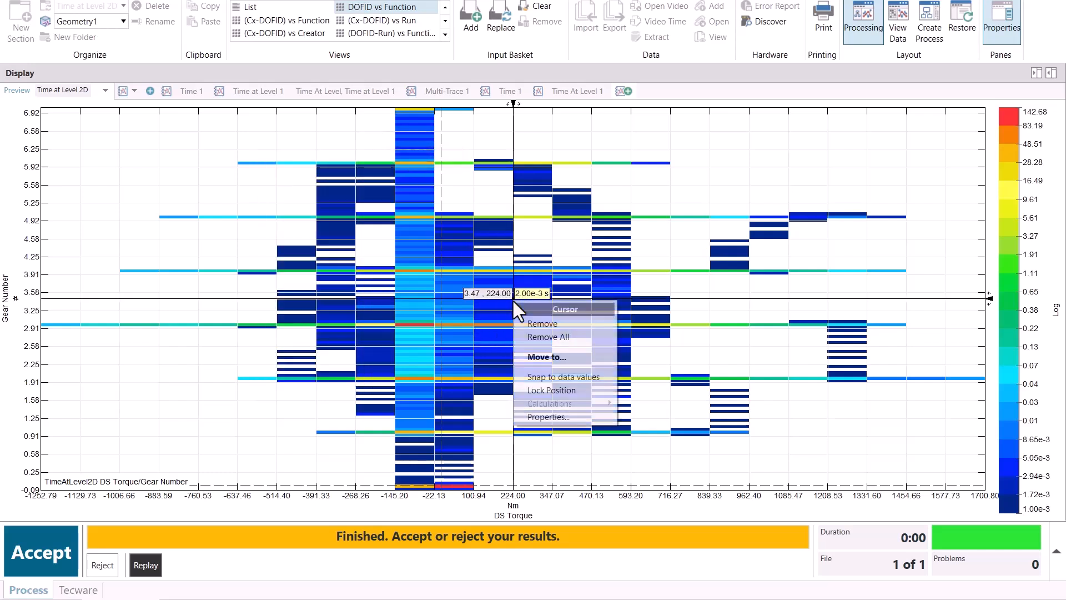
click(556, 377)
- Read the time with the cross cursor at -83.66 Nm for gears 1, 2 and 3, then near gear 3 at 162.47 Nm
drag(532, 301, 413, 431)
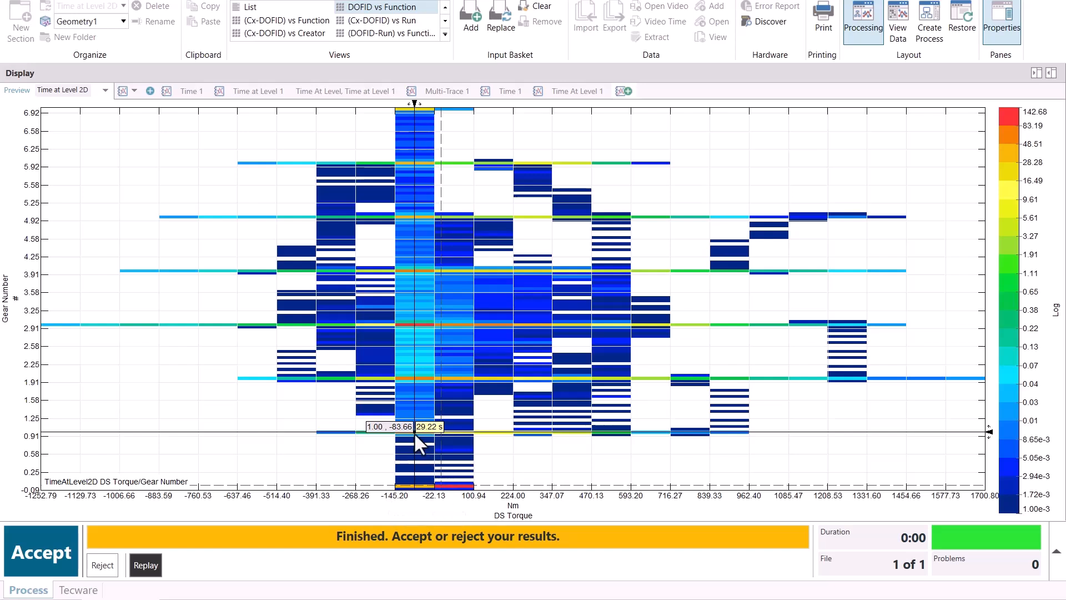
drag(414, 428, 425, 377)
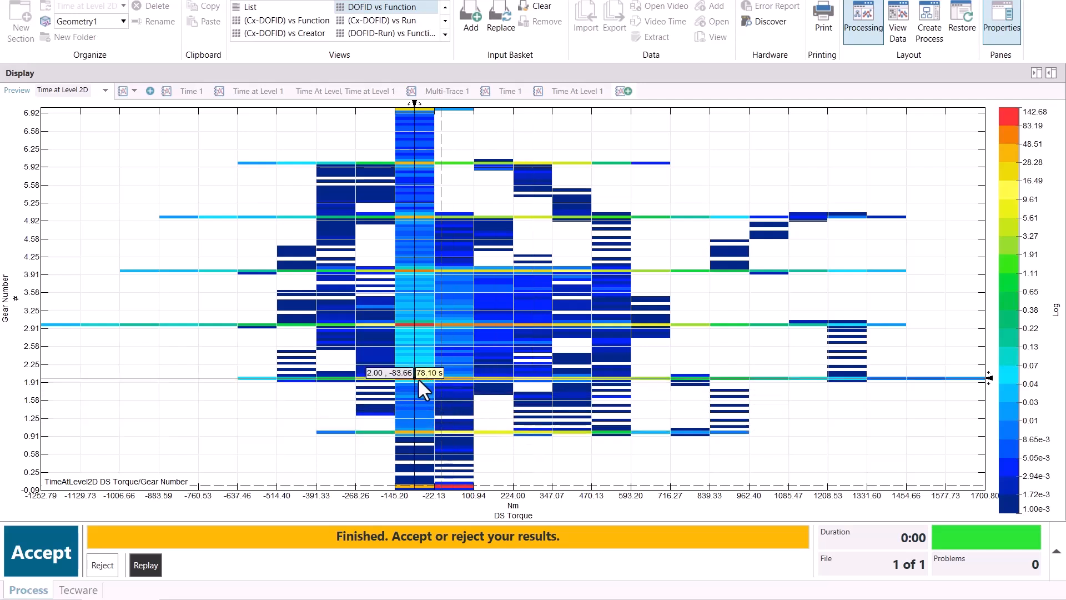
drag(415, 379, 415, 325)
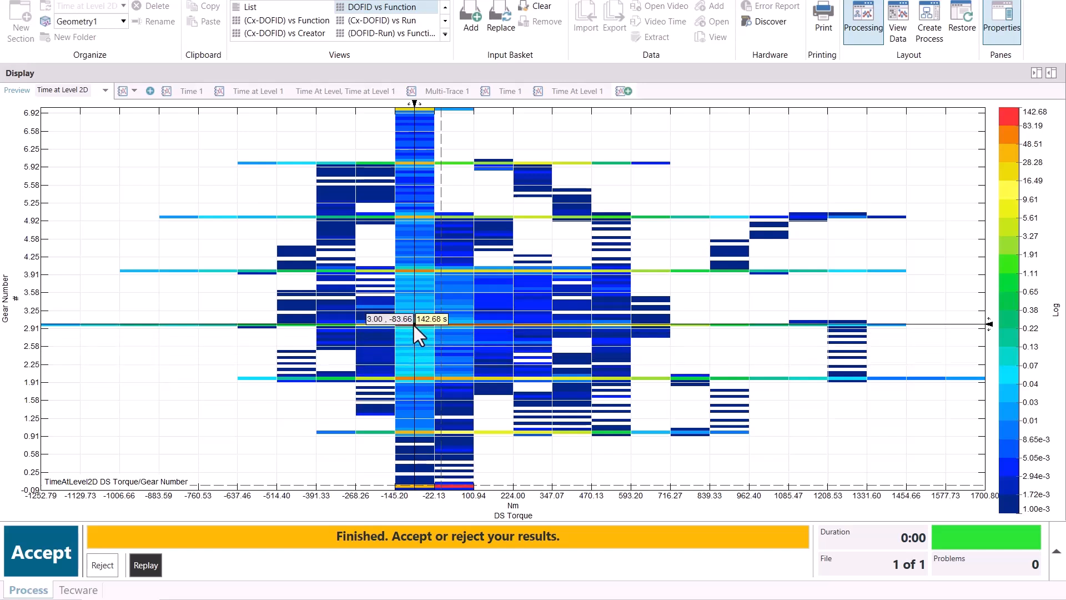
drag(432, 325, 488, 323)
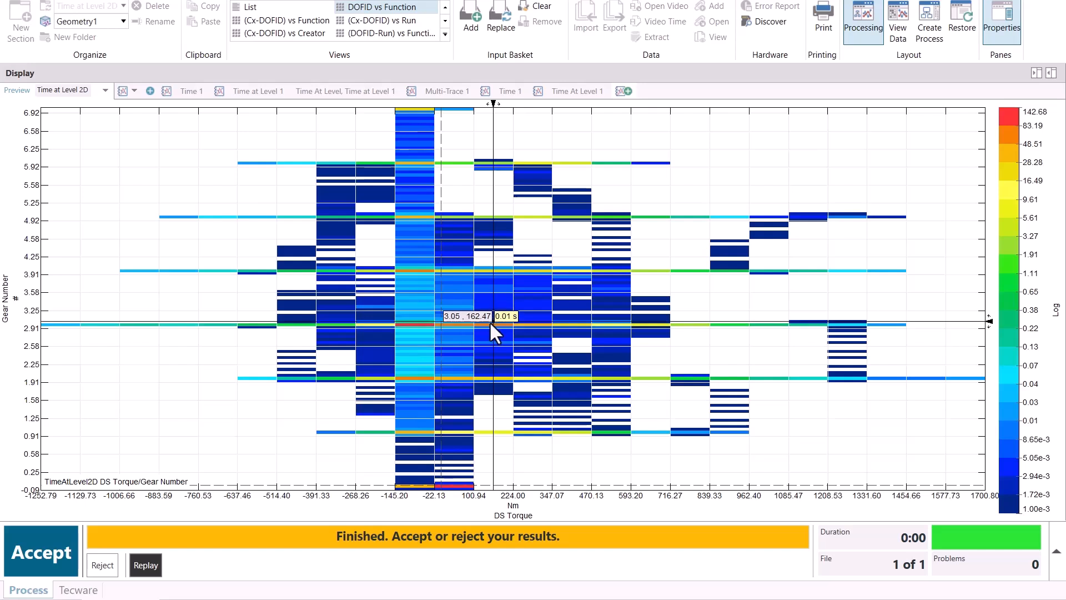